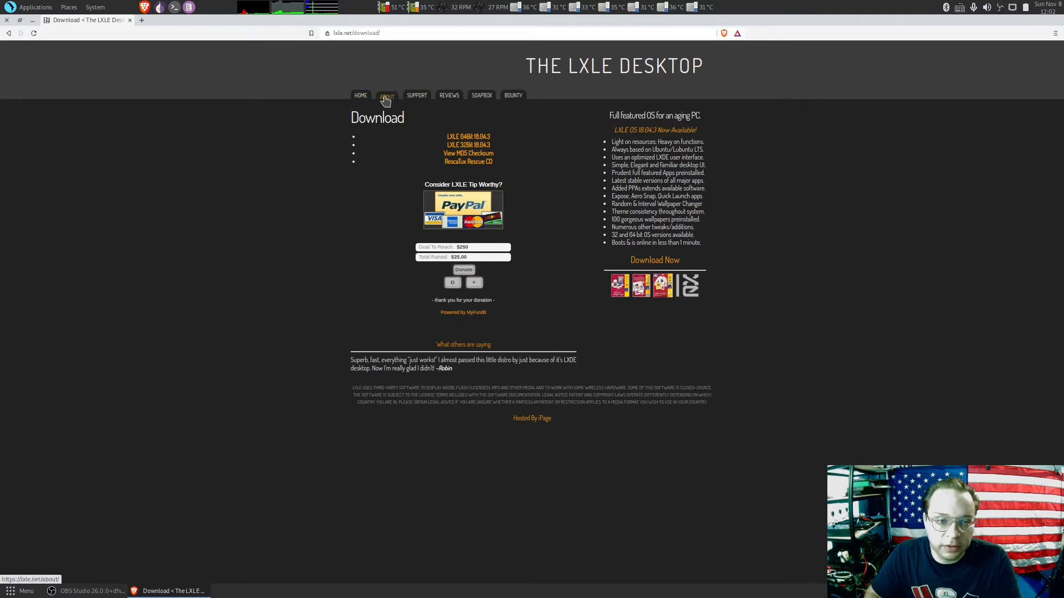
Review the feature list on the LXLE home page, including the 32 and 64 bit versions, and close the browser
click(365, 96)
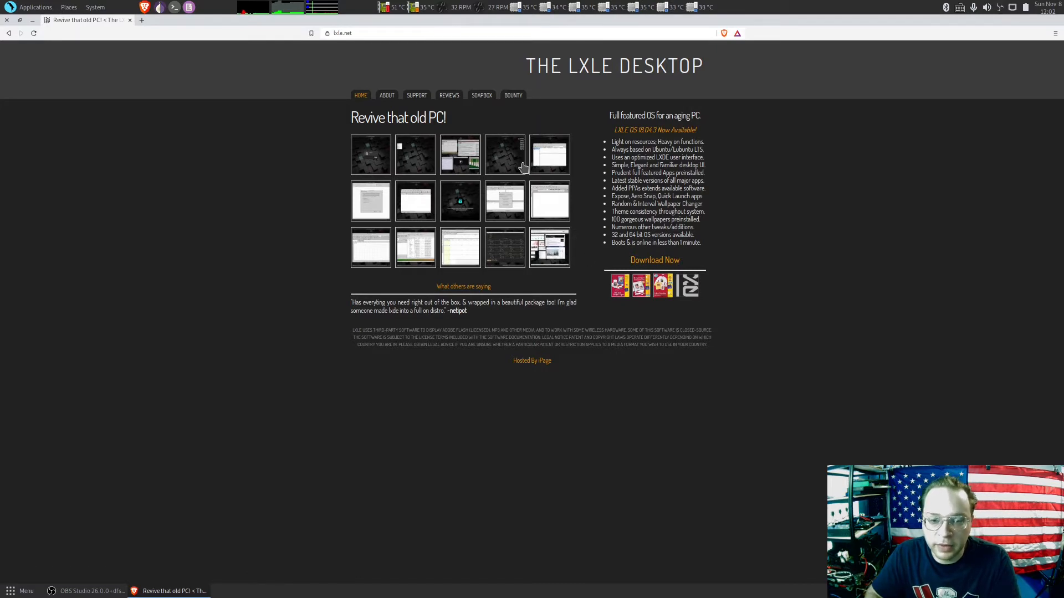
drag(640, 236, 616, 232)
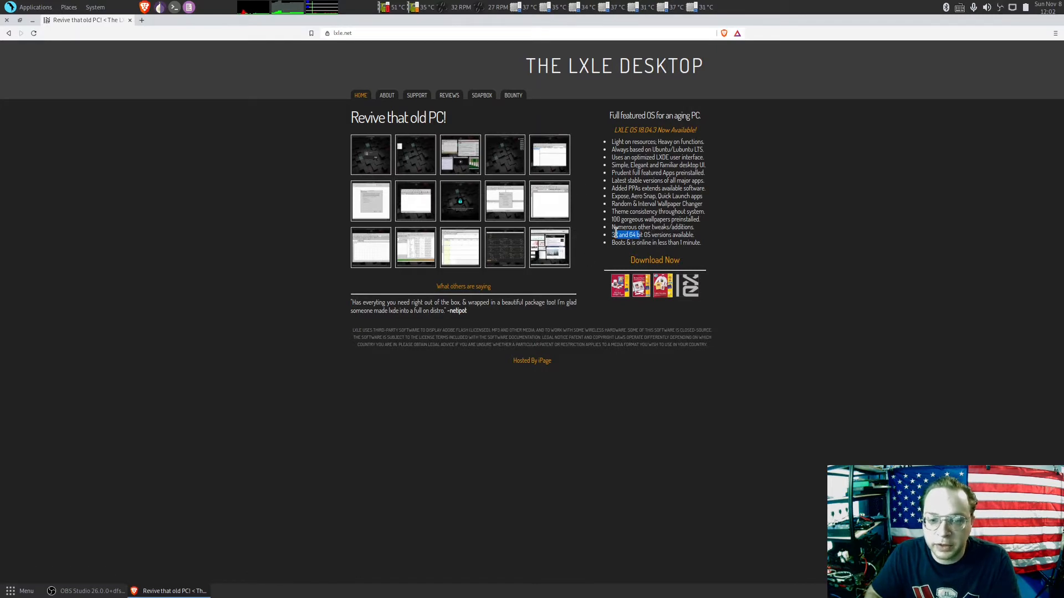
click(674, 235)
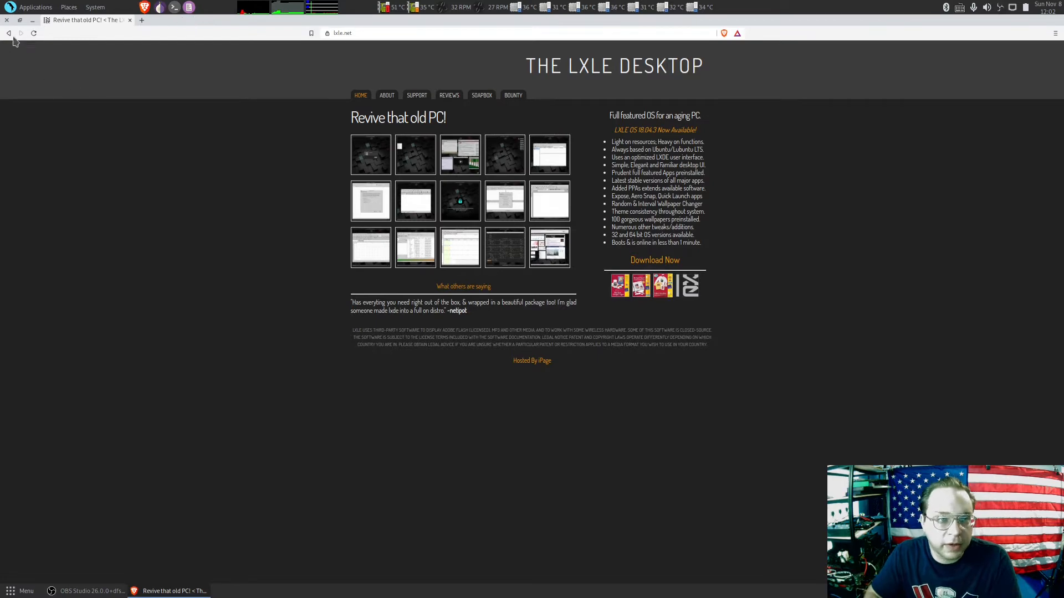
click(6, 20)
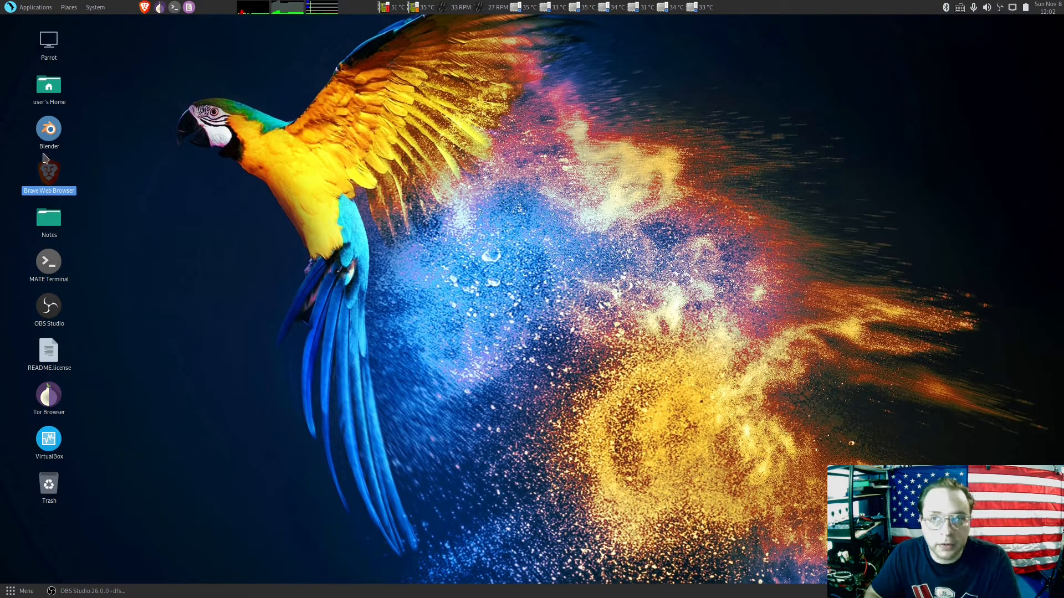
Switch to VirtualBox and start the LXLE virtual machine, booting into the live system
double_click(50, 441)
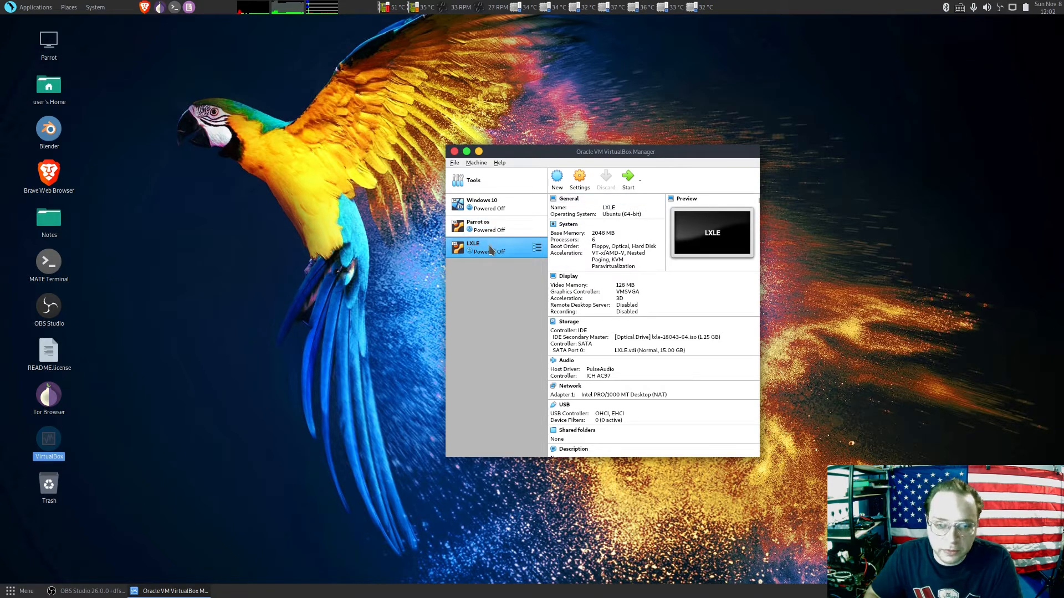
click(627, 178)
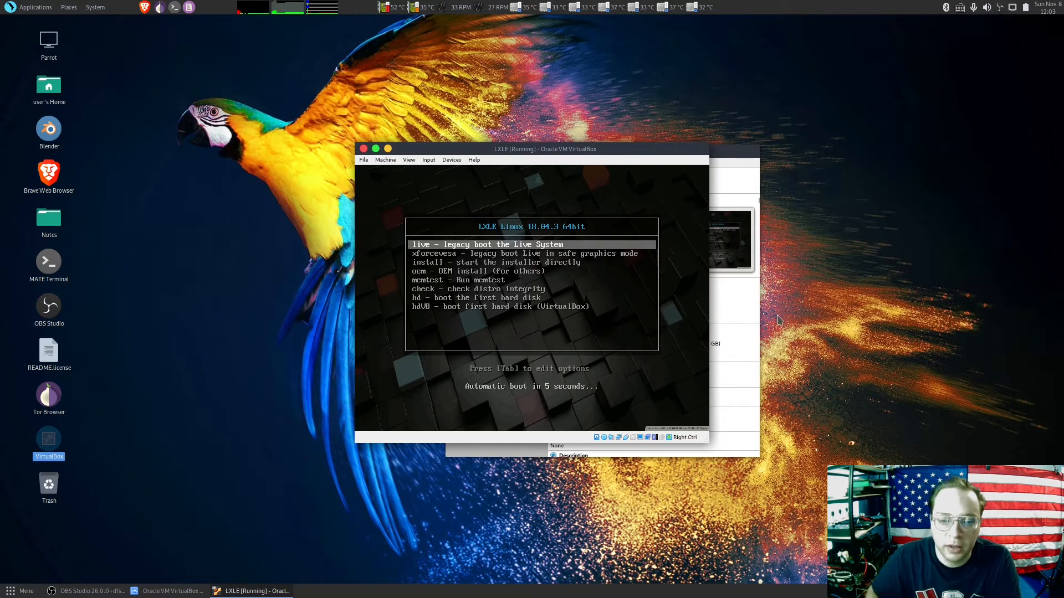
key(Return)
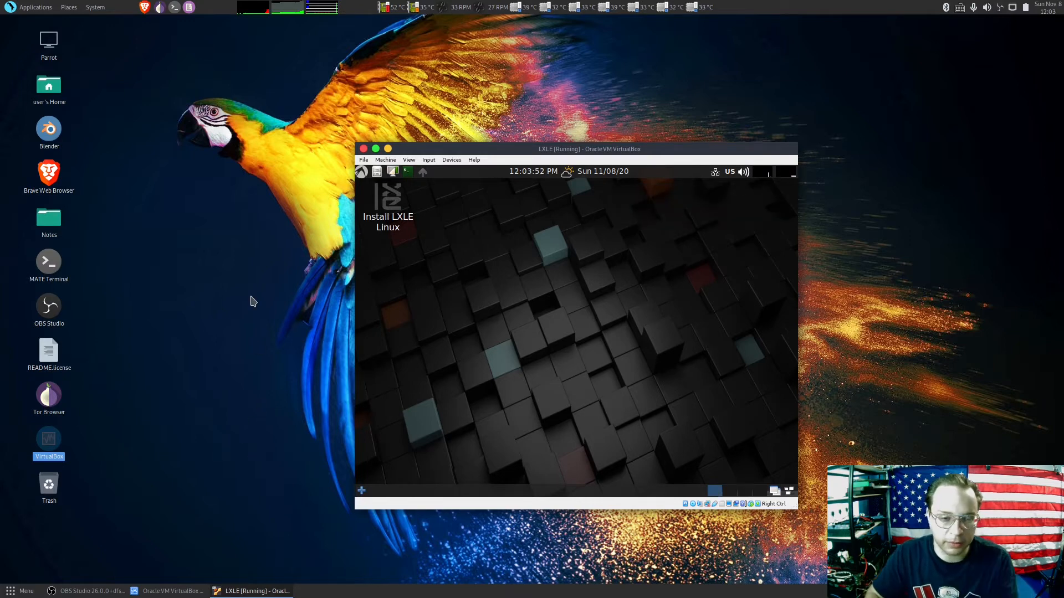
Launch the LXLE Linux installer from the live desktop and proceed with English as the installation language
click(385, 216)
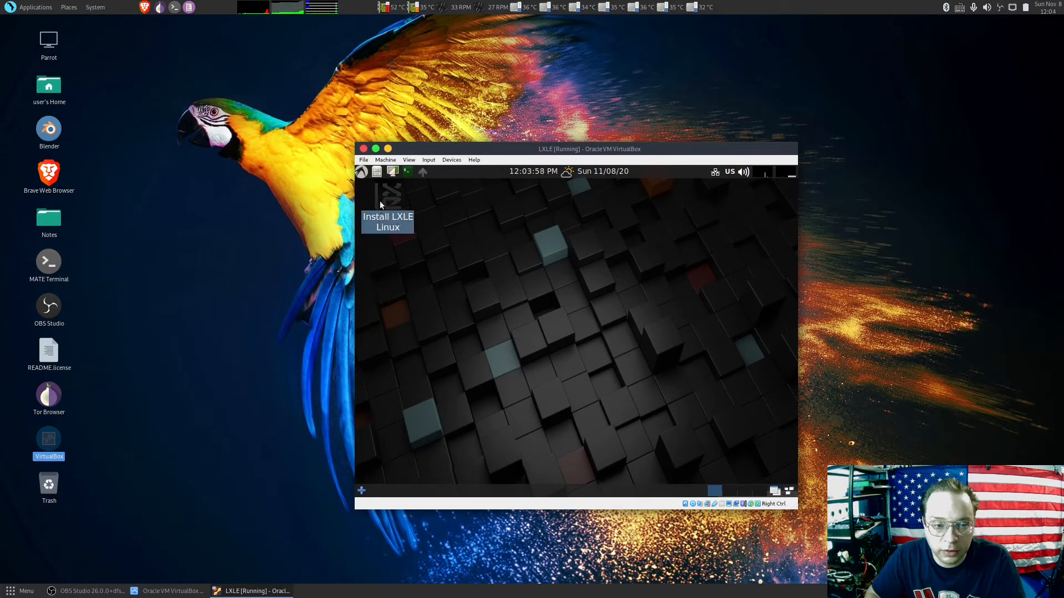
double_click(390, 198)
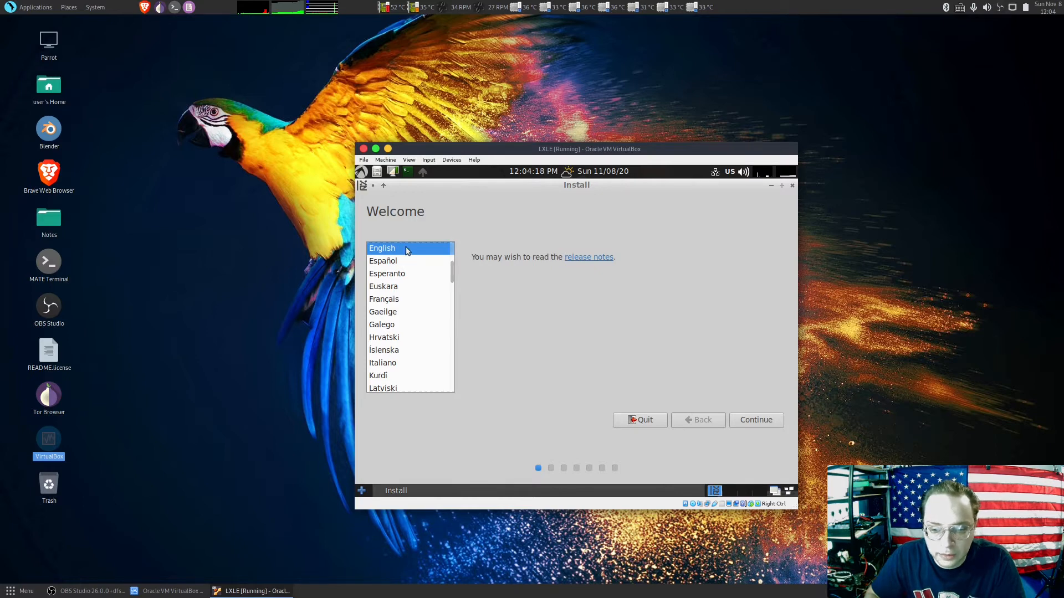
click(749, 420)
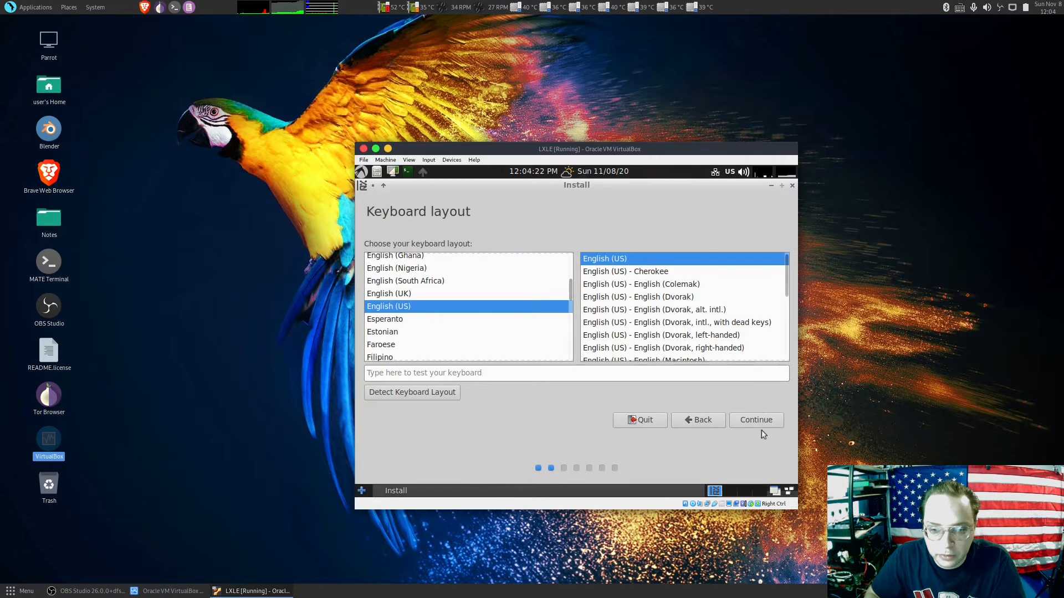
Keep the English (US) keyboard layout and enable installing third-party software for graphics, Wi-Fi hardware and additional media formats
click(762, 423)
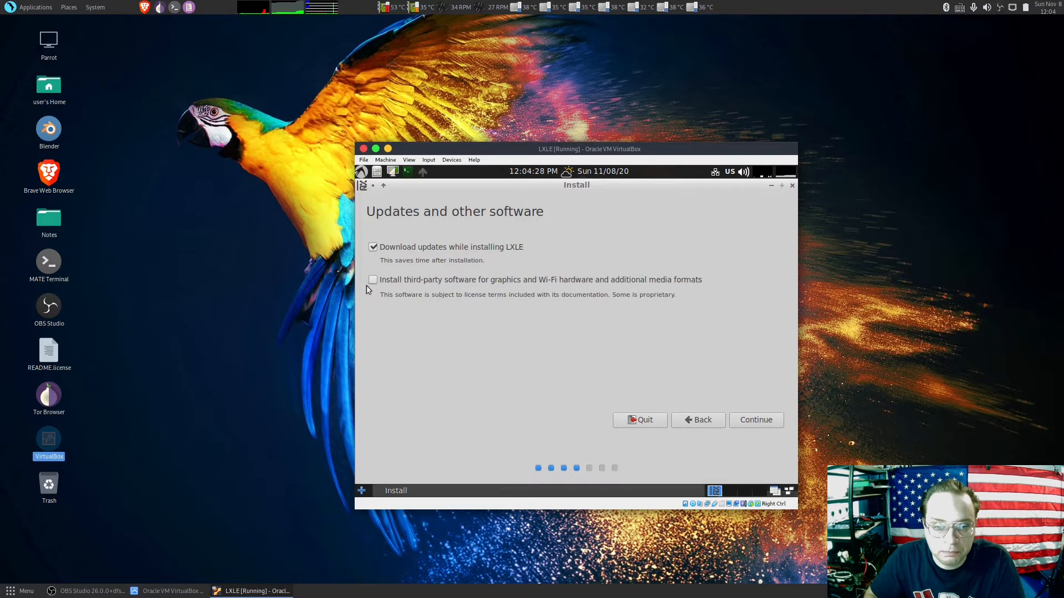
click(373, 280)
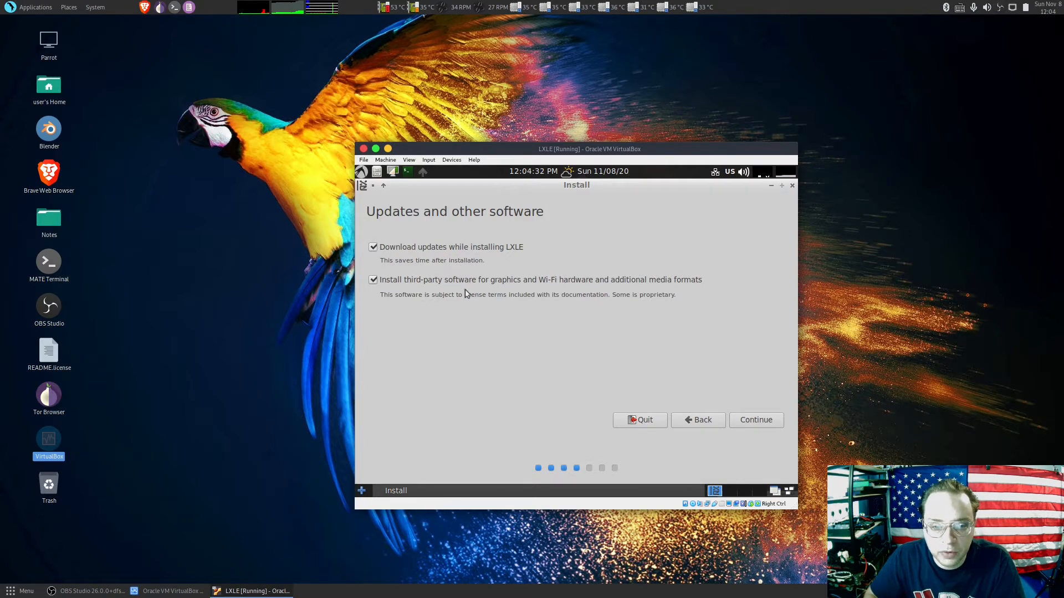
click(766, 423)
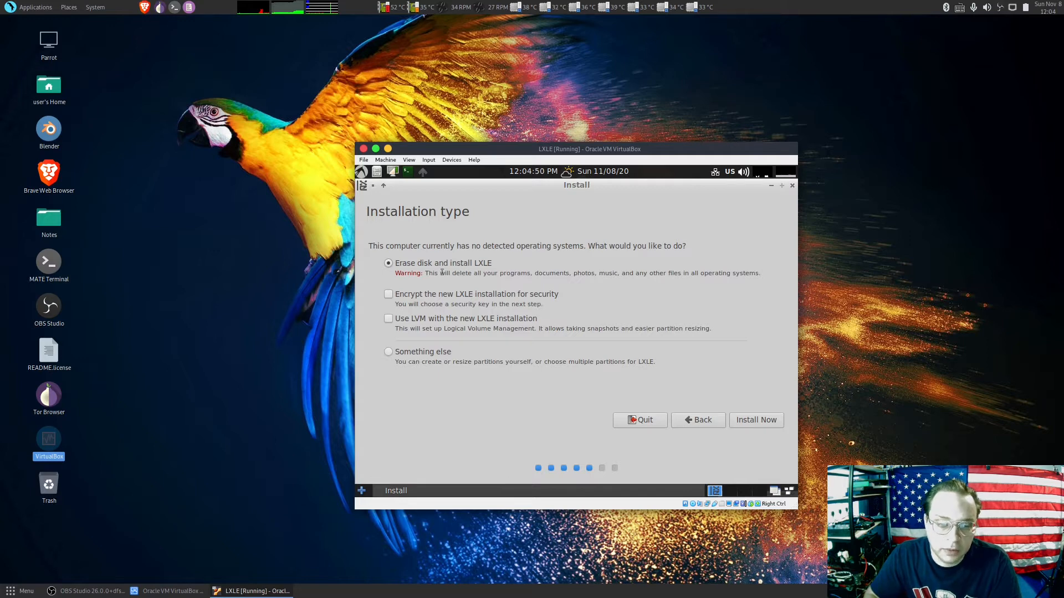
Choose Erase disk and install LXLE as the installation type and confirm writing the changes to disk
click(402, 353)
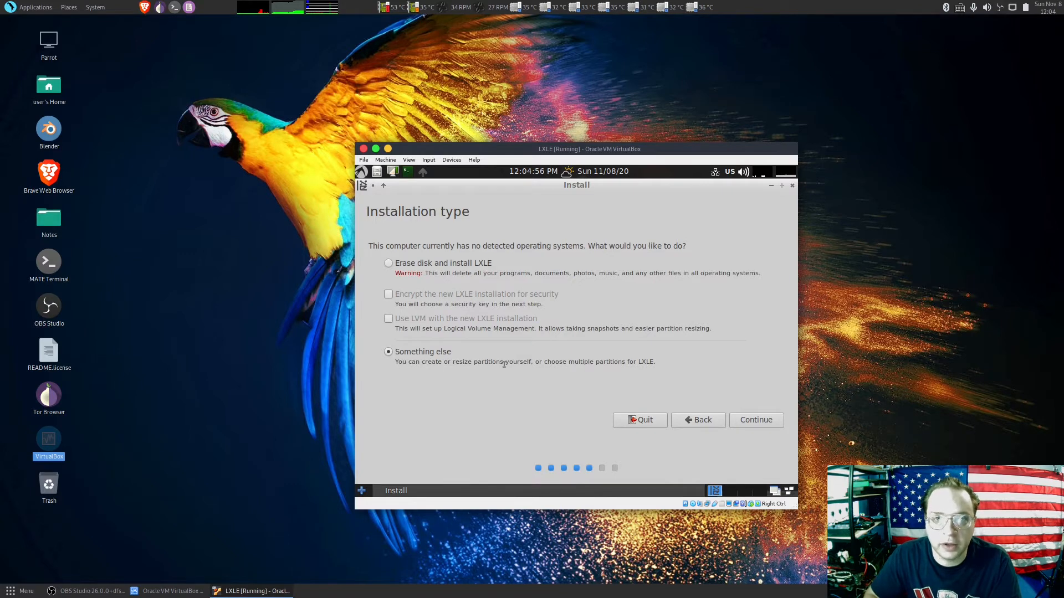
click(388, 264)
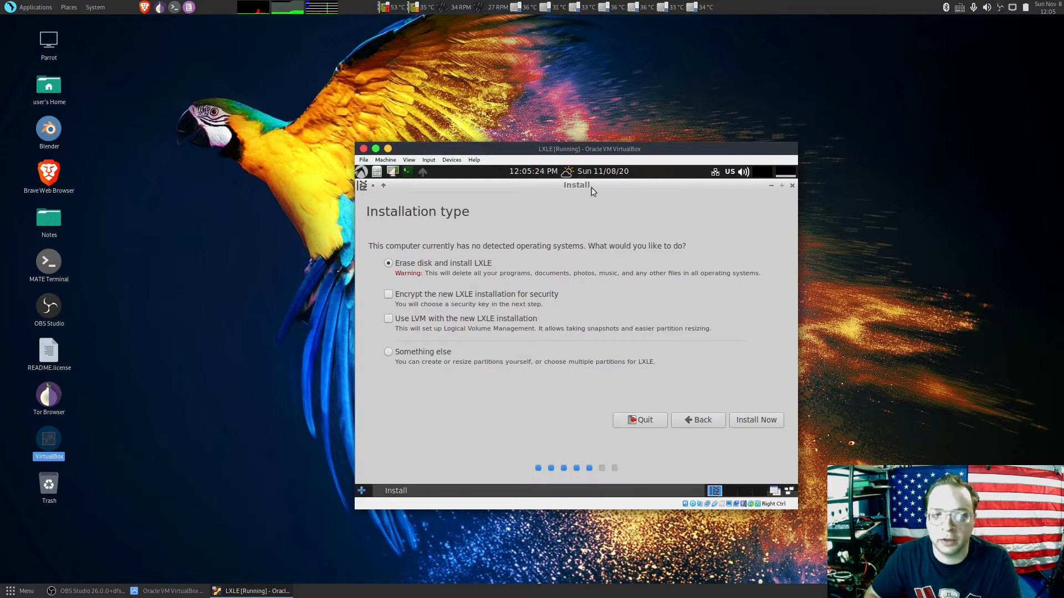
click(753, 422)
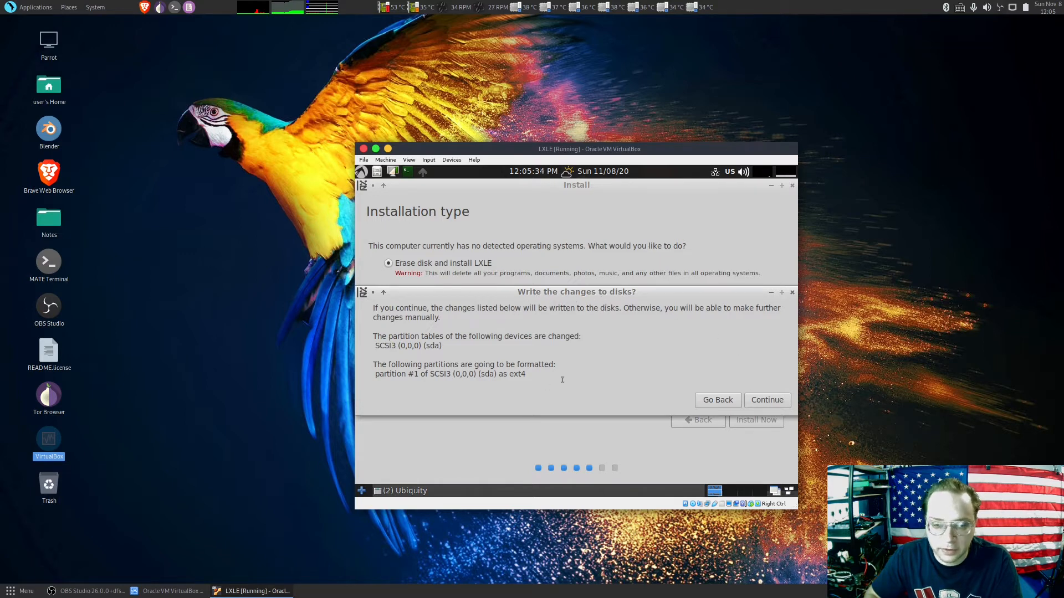
click(767, 404)
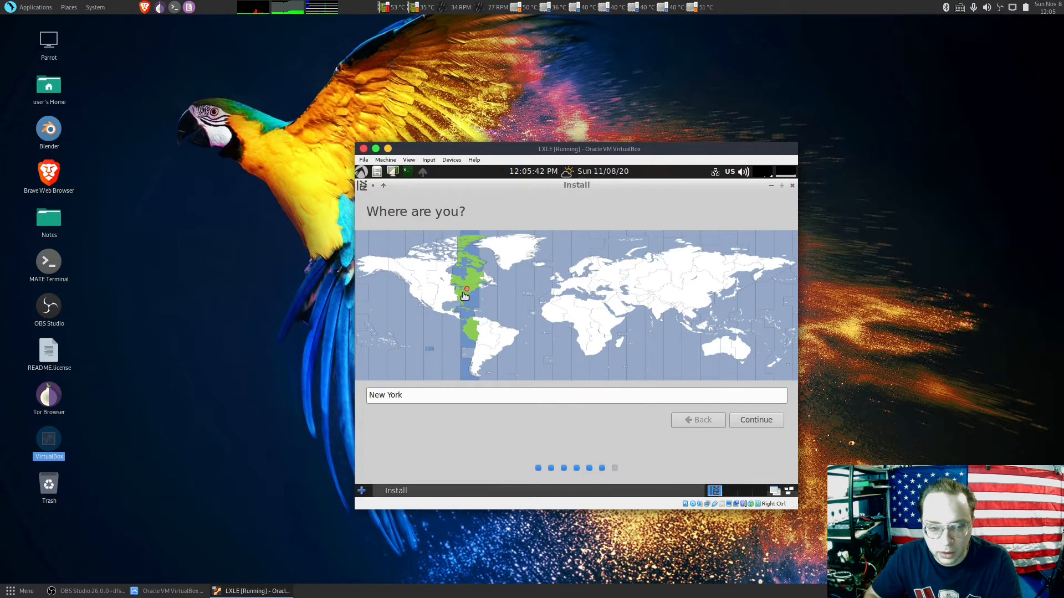
Accept New York as the location and enter "The all american tech guy" as the account's display name
click(754, 419)
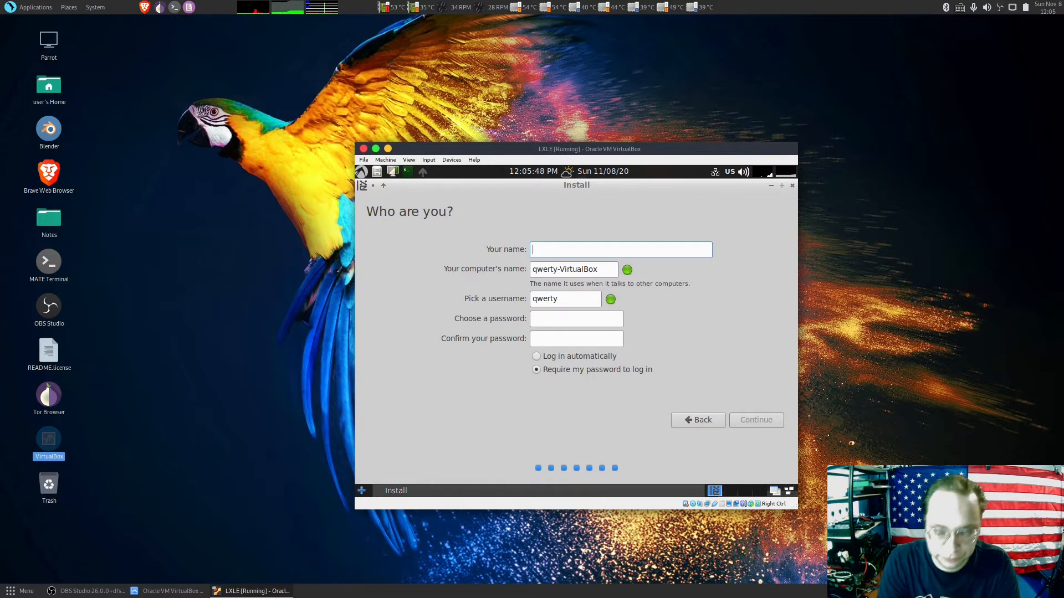
text(The a)
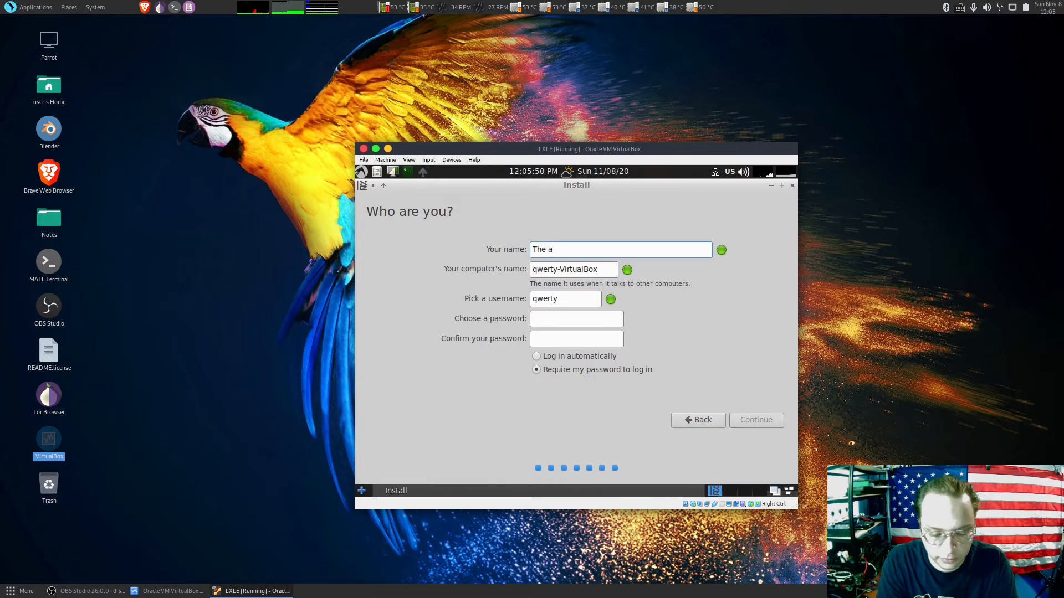
text(ll americ)
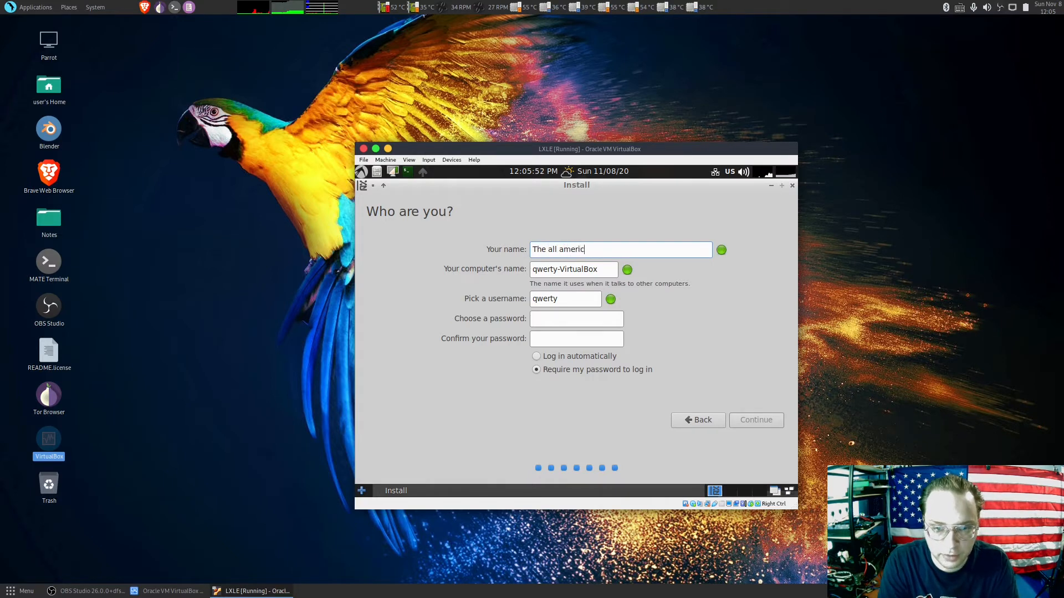
text(an tec)
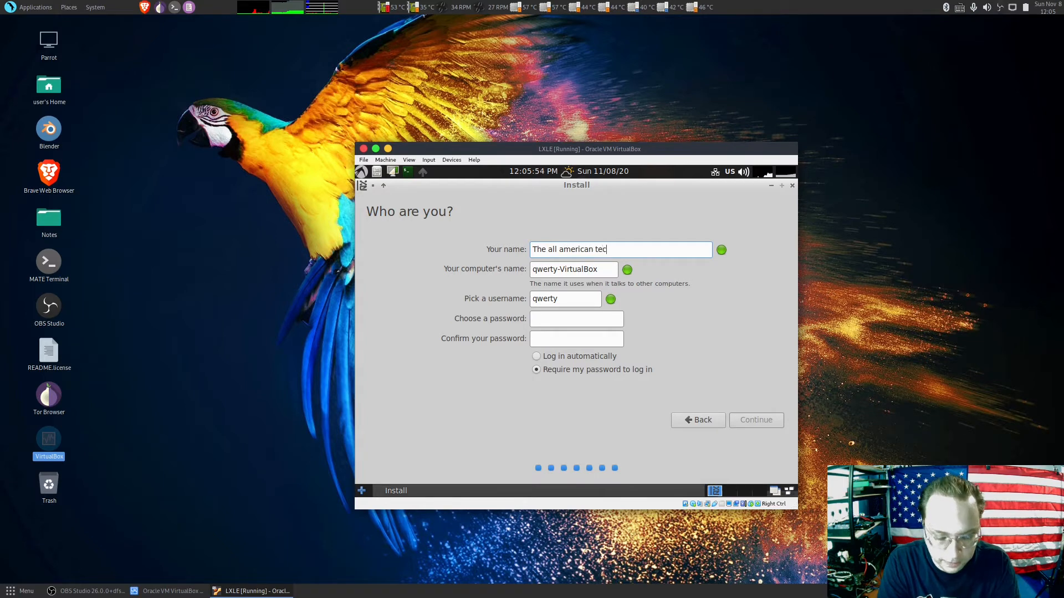
text(h guy)
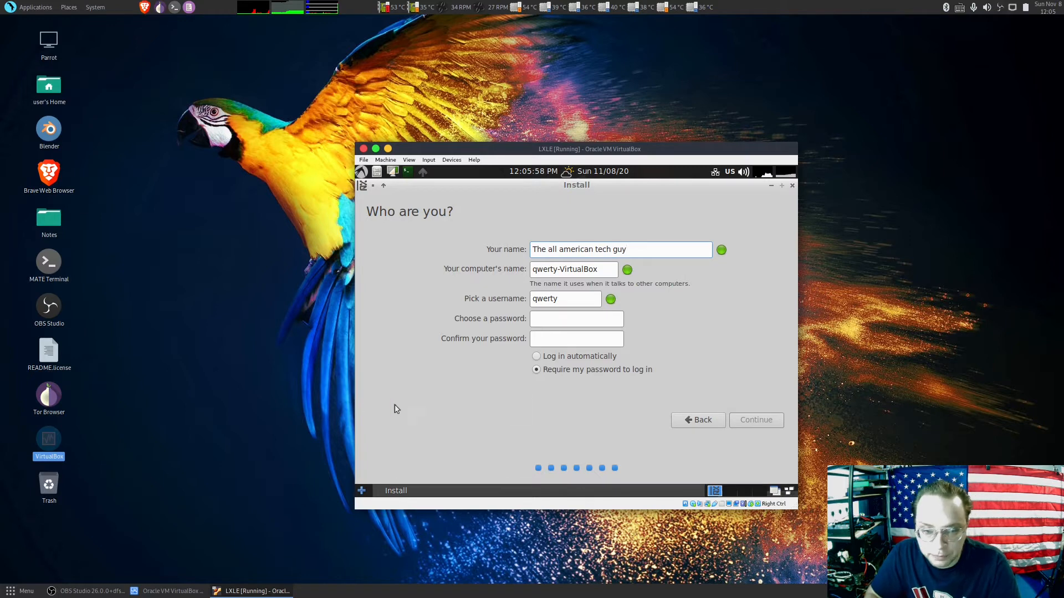
Replace the suggested username with aatg
drag(584, 297, 488, 289)
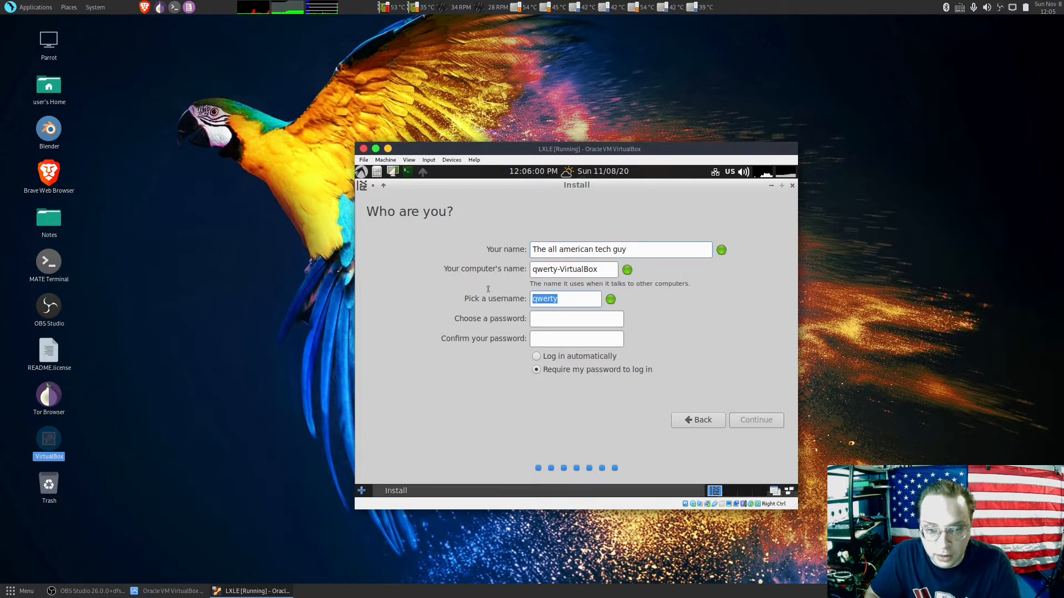
drag(532, 249, 629, 250)
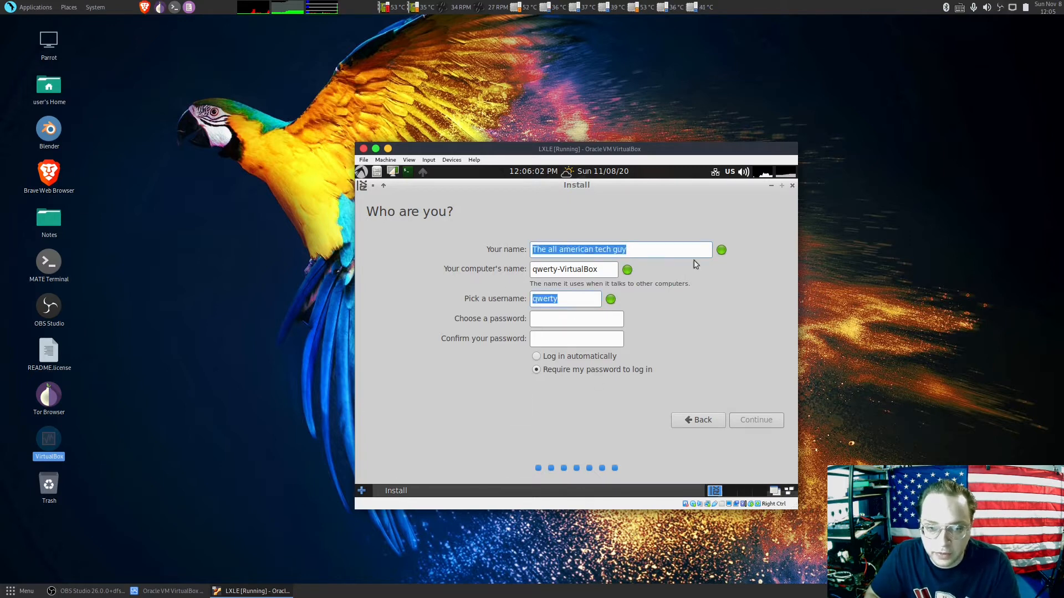
drag(563, 299, 521, 299)
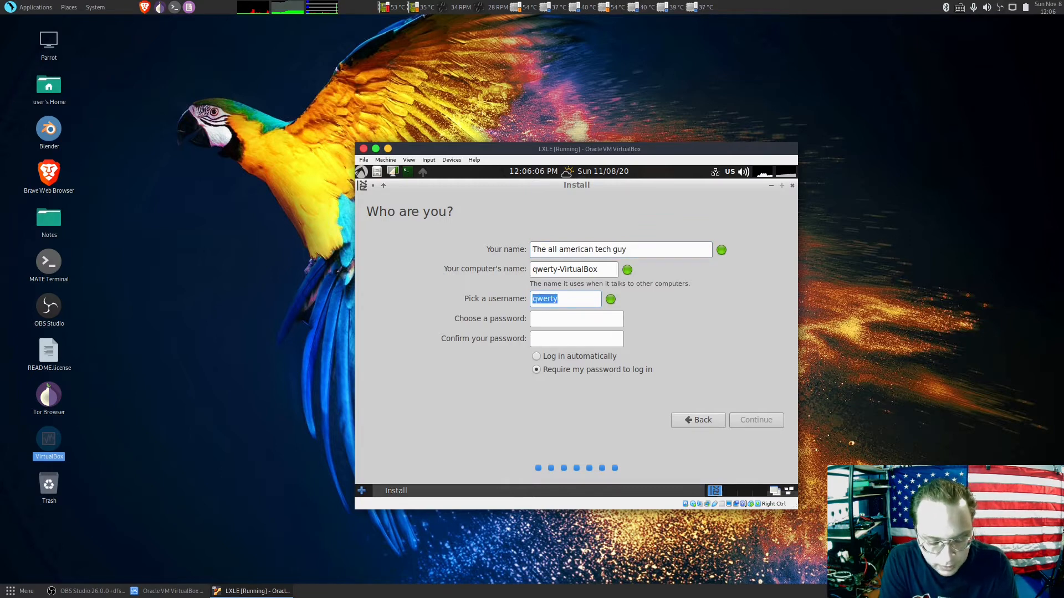
text(aatg)
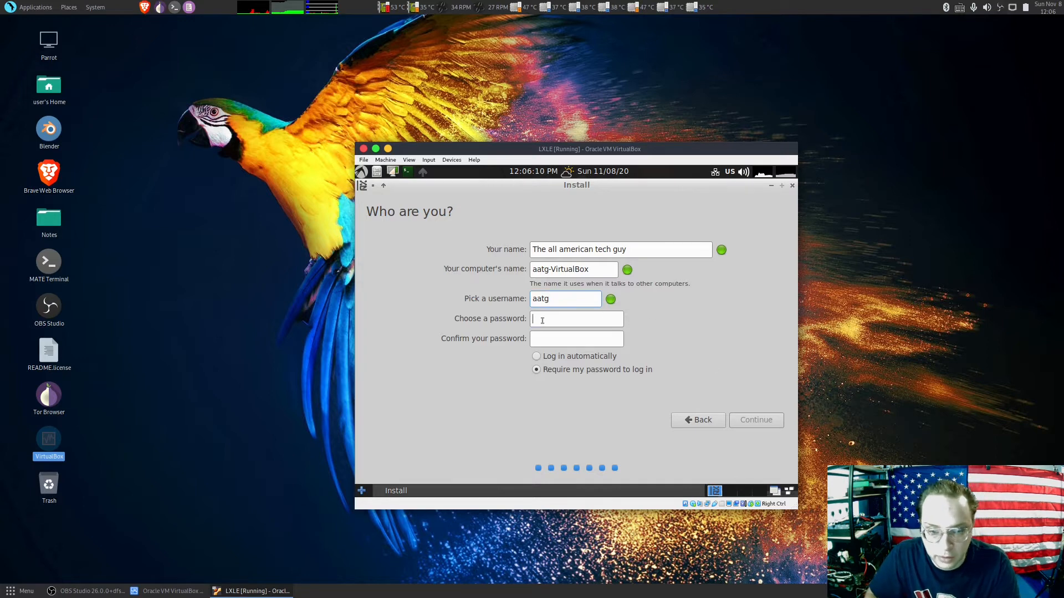
Enter and confirm the account password, keep the password required at login, and proceed with the installation
click(542, 320)
text(*******)
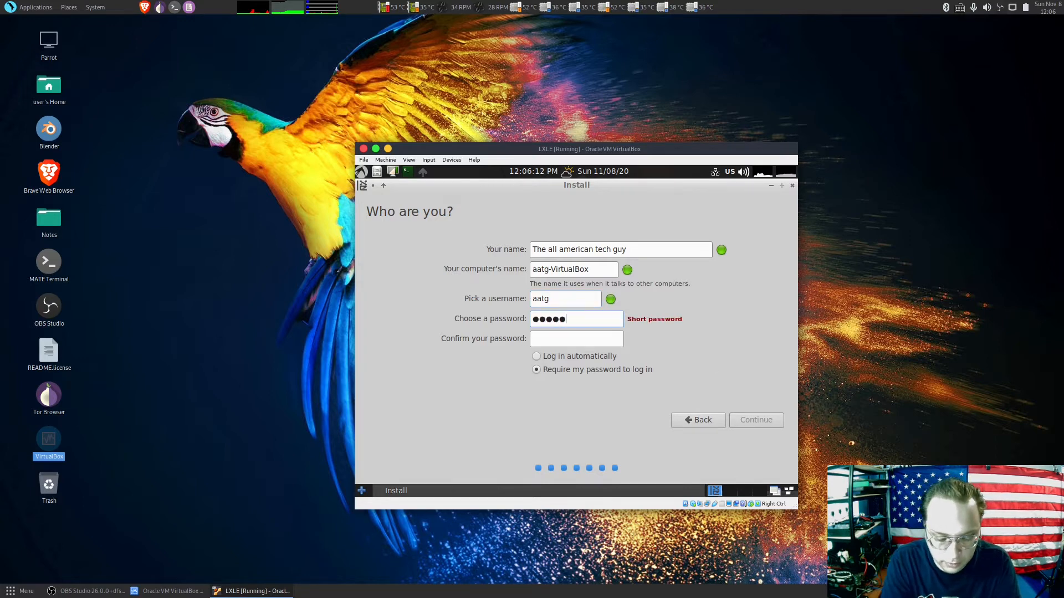
text(**)
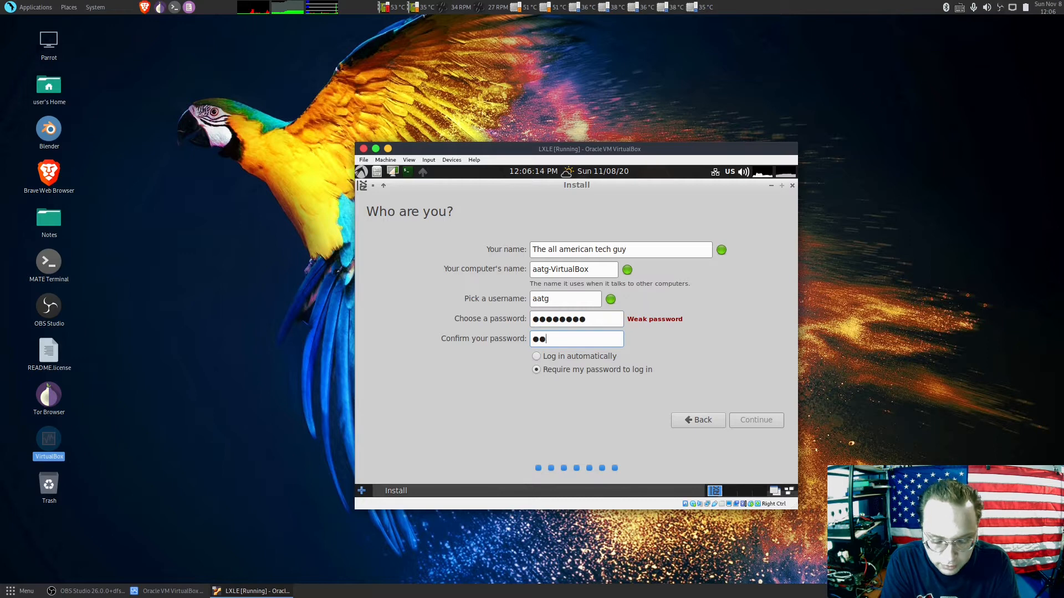
text(******)
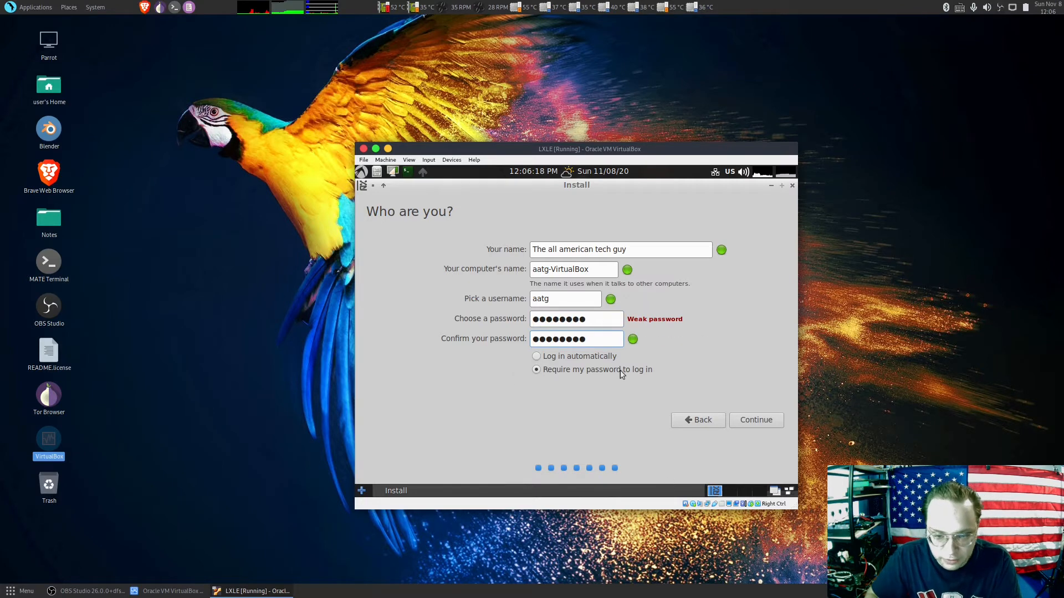
click(759, 419)
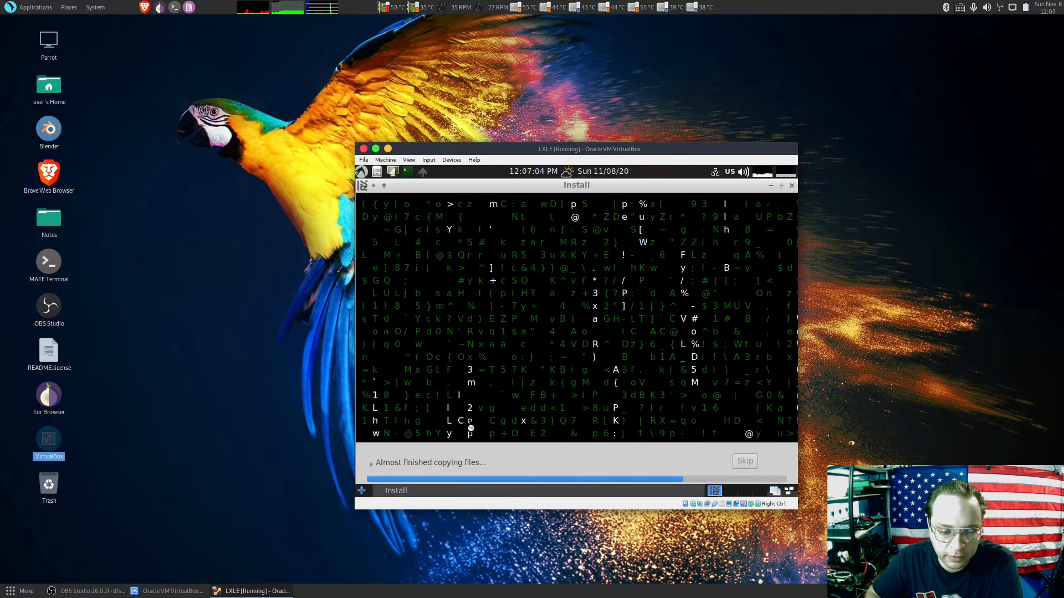
Show the installer's detailed log output during file copying and hide it again
click(437, 463)
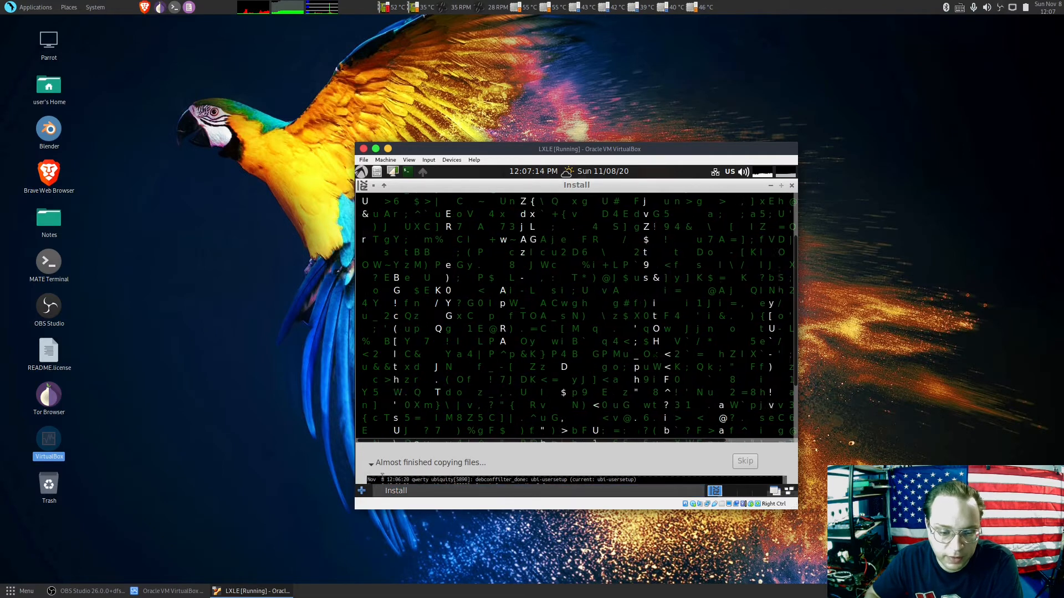
click(371, 464)
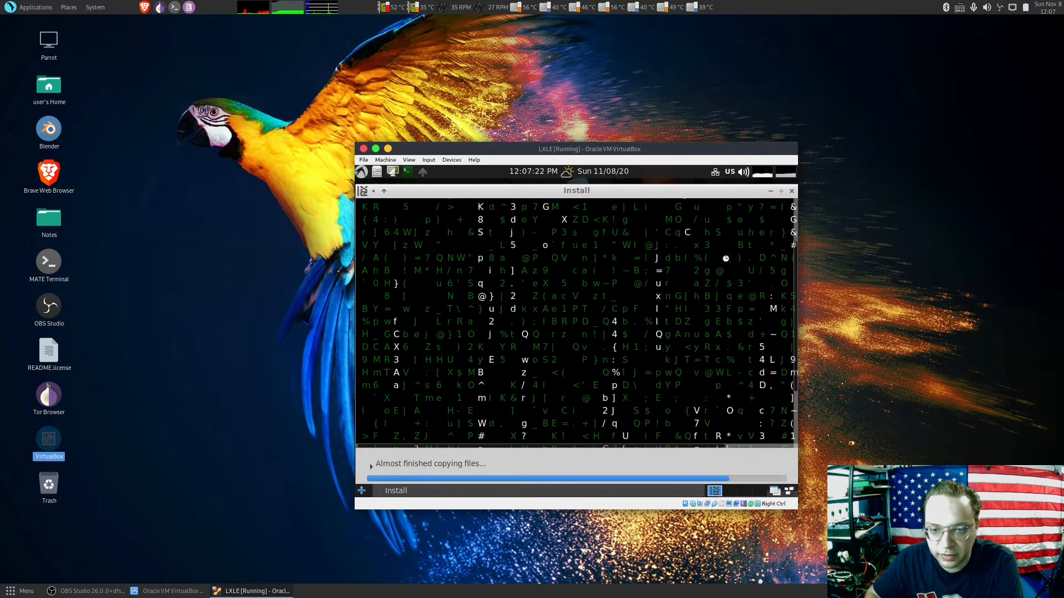
Shift the installer window upward to reveal its progress bar and reposition the virtual machine window on the desktop
drag(696, 191, 697, 182)
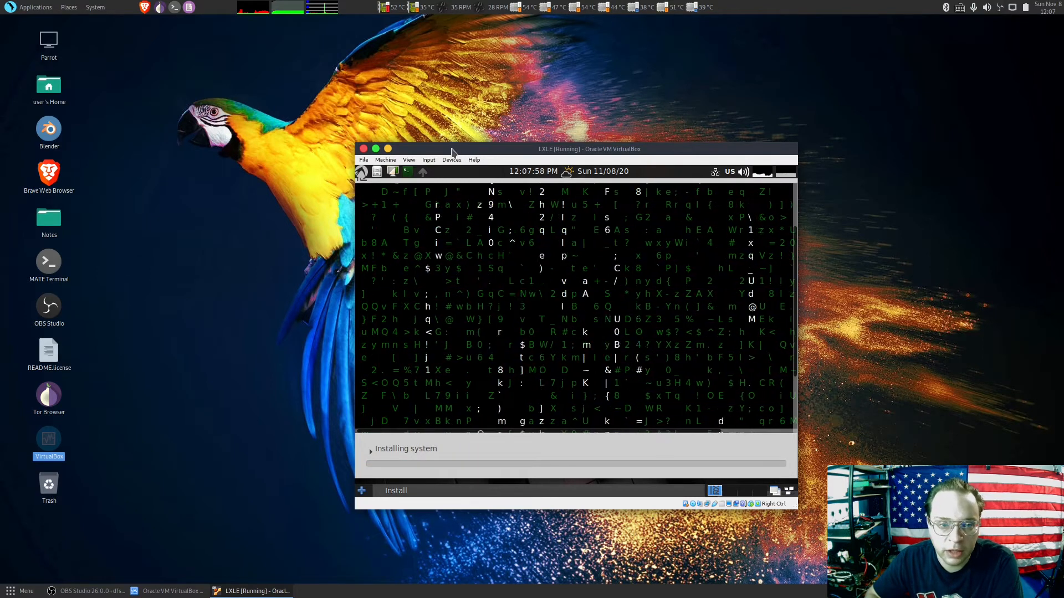
click(216, 89)
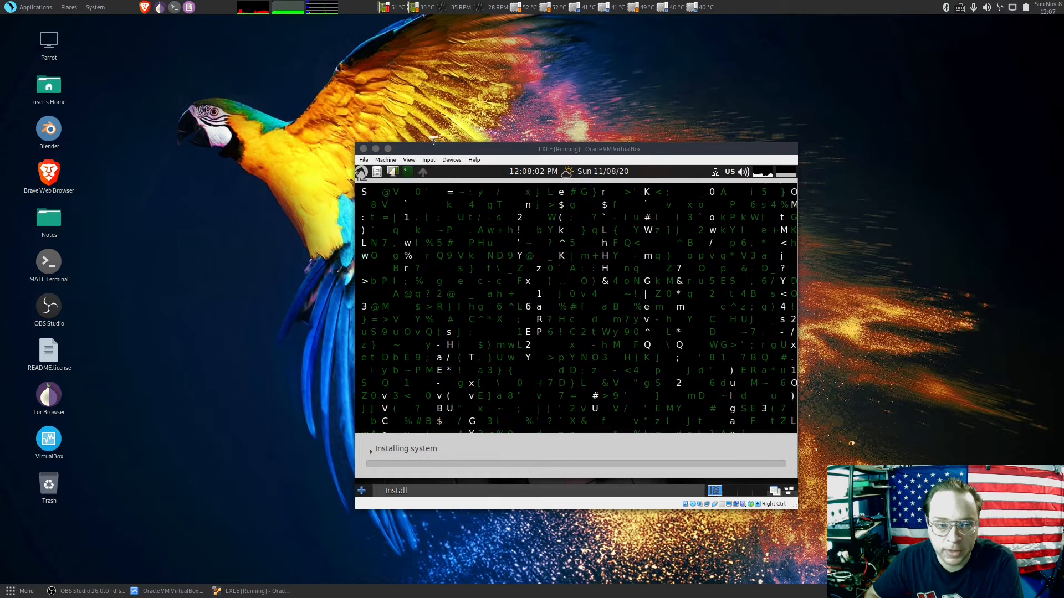
drag(448, 151, 421, 118)
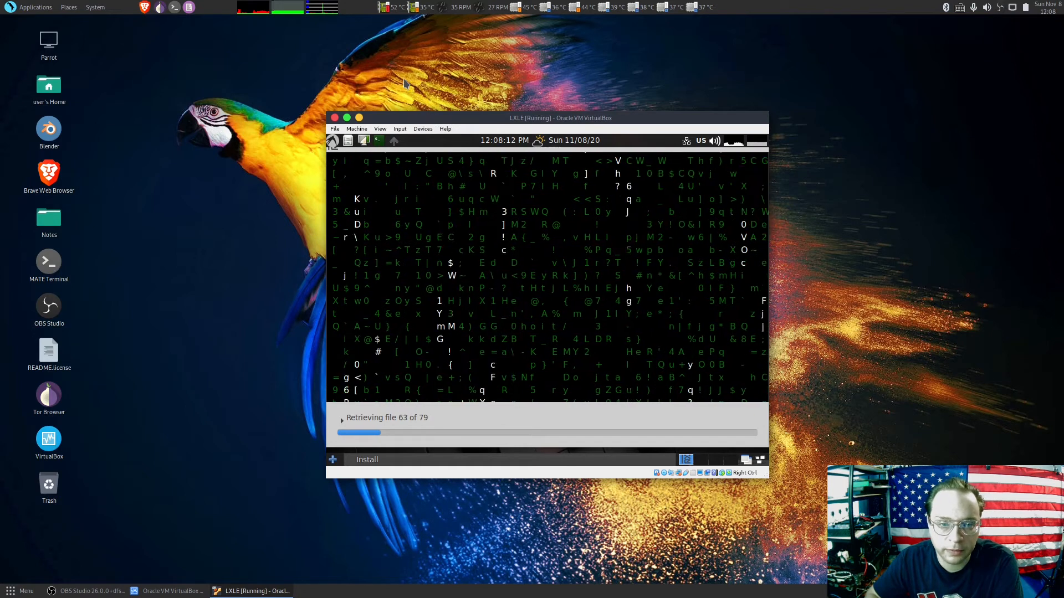
click(423, 71)
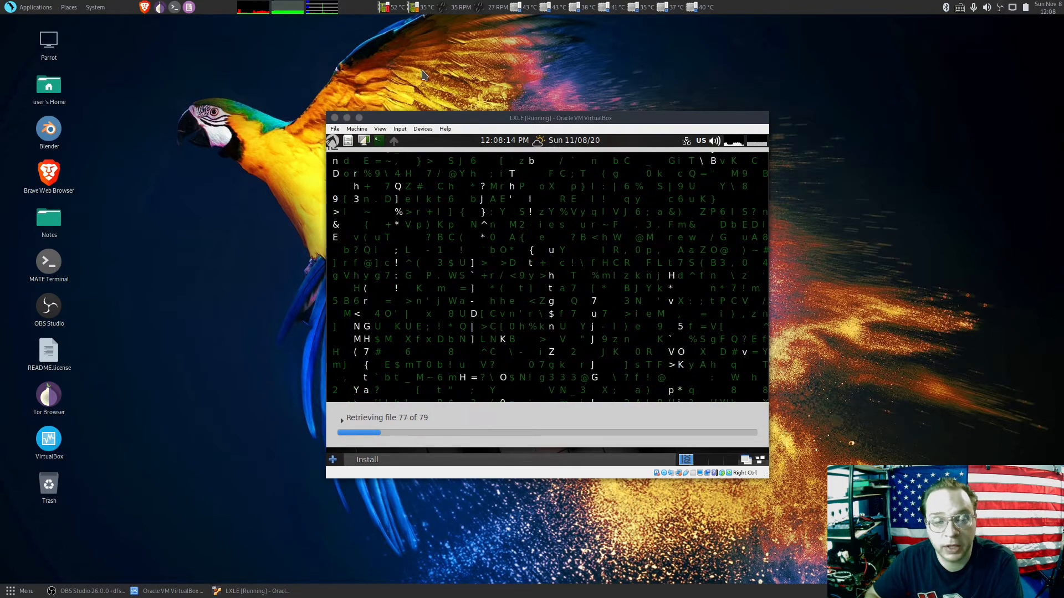
drag(572, 114, 443, 118)
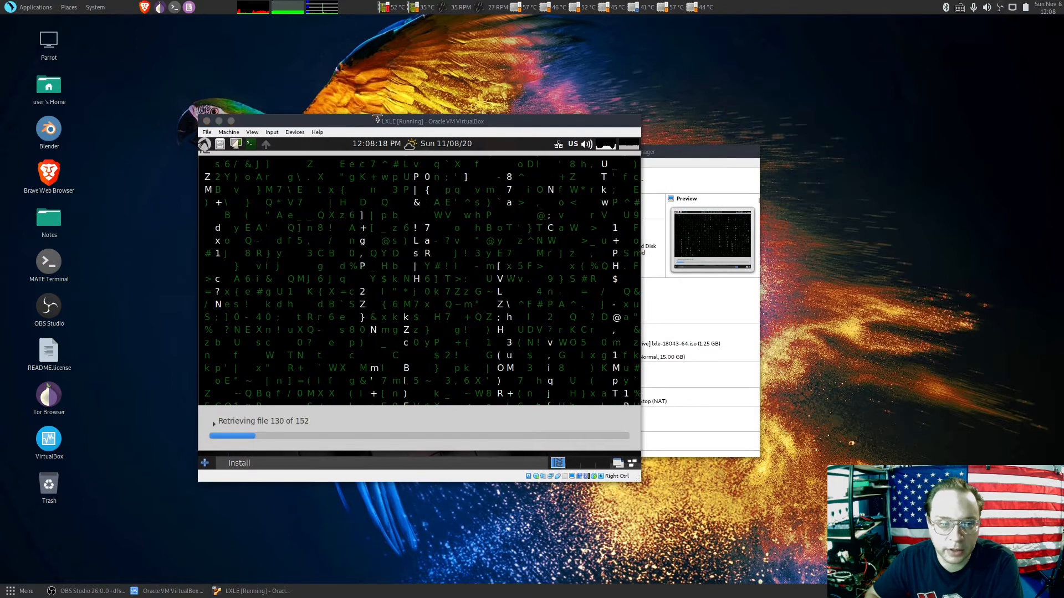
drag(379, 120, 507, 120)
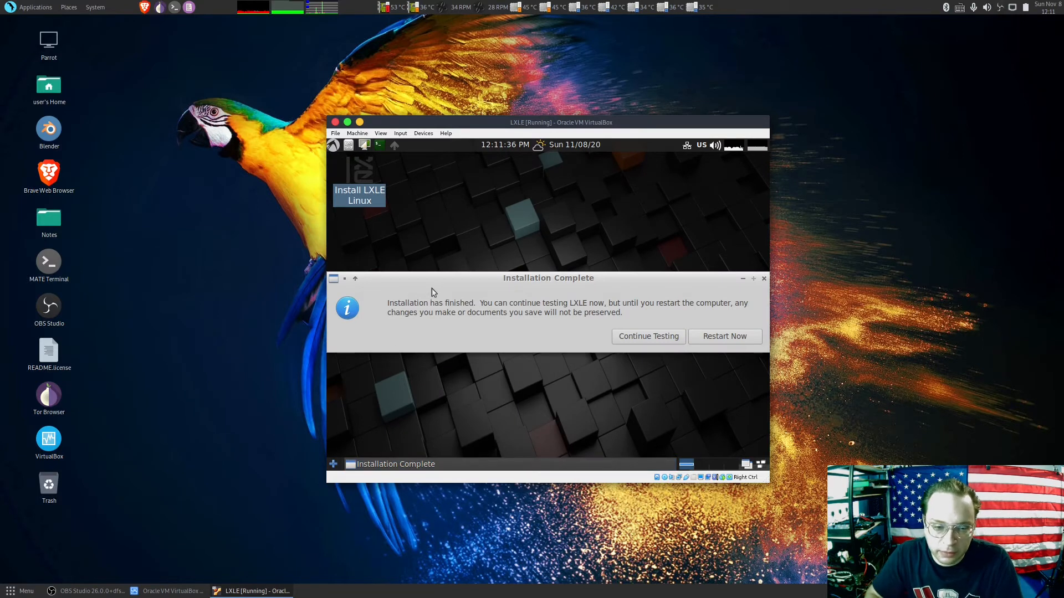
Restart into the newly installed system, continuing past the installation medium prompt, and log in with the account password
click(726, 337)
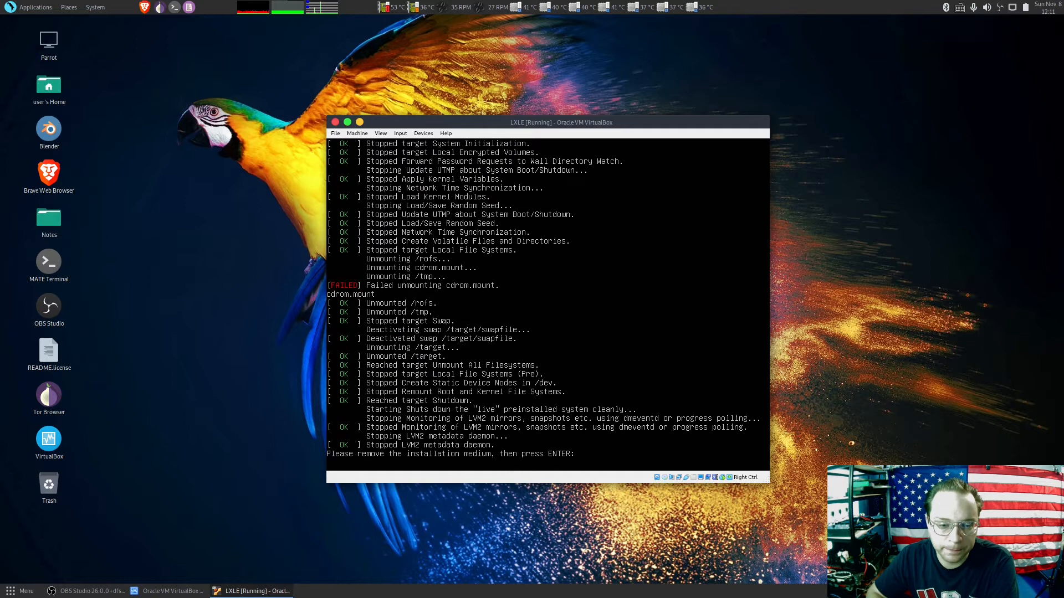
key(Return)
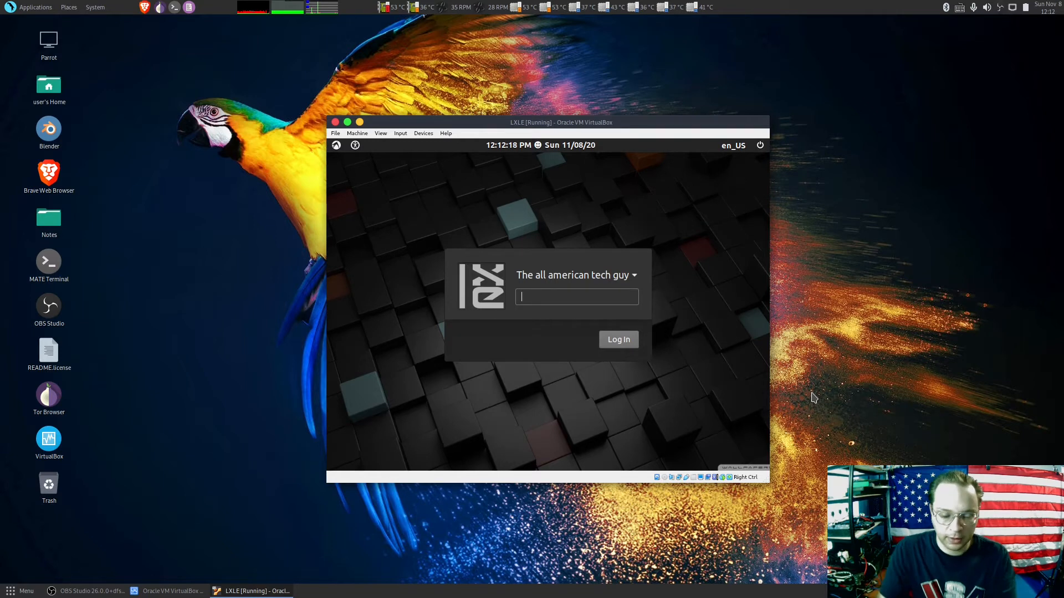
text(••••••••)
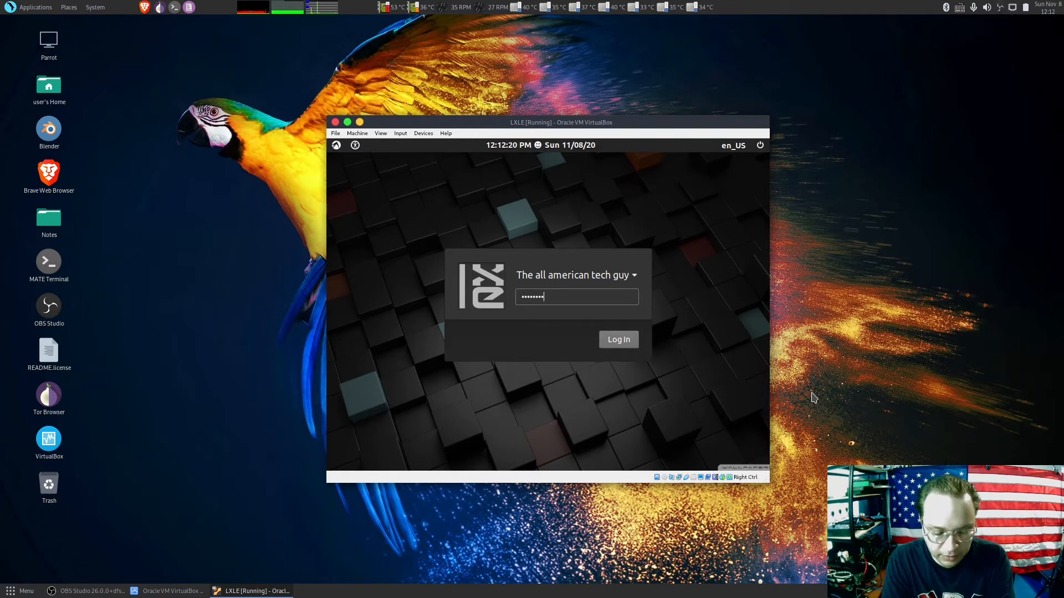
key(Return)
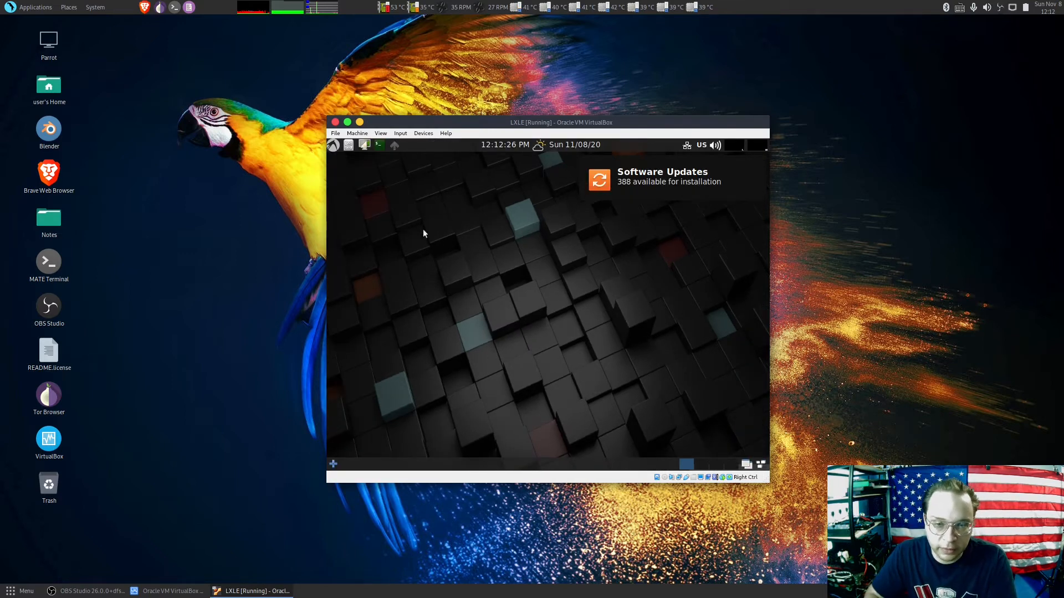
click(665, 179)
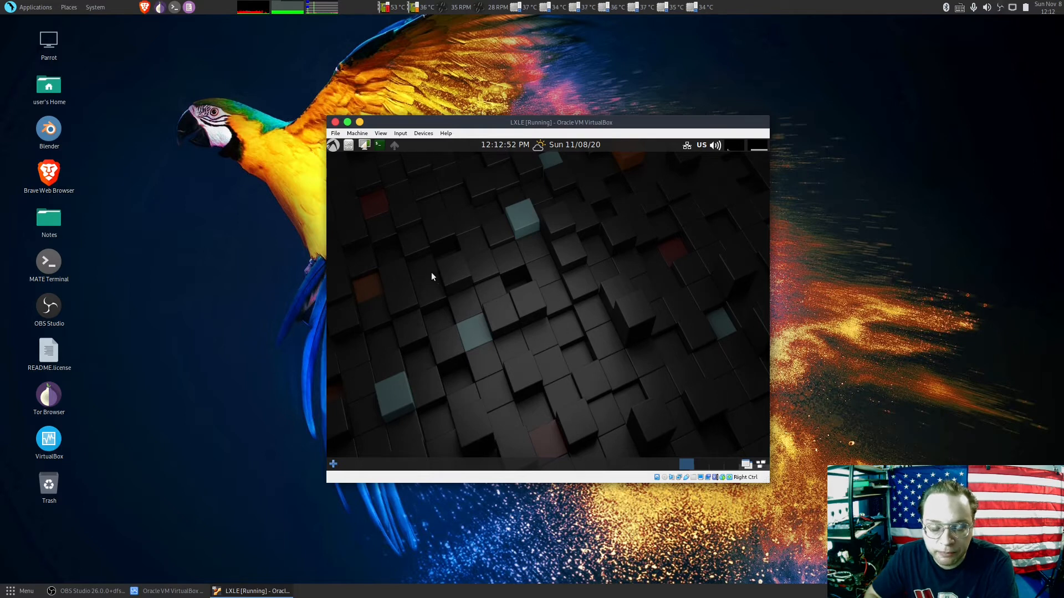
Enable desktop icons for the Documents folder, the Trash Can and connected volumes in LXLE's desktop preferences
right_click(389, 216)
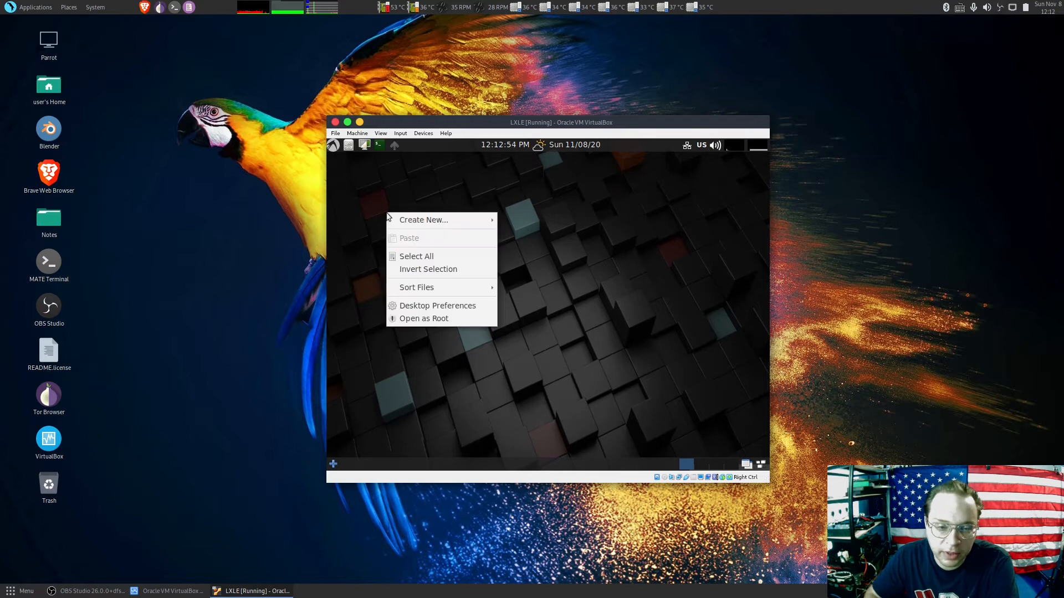
click(457, 308)
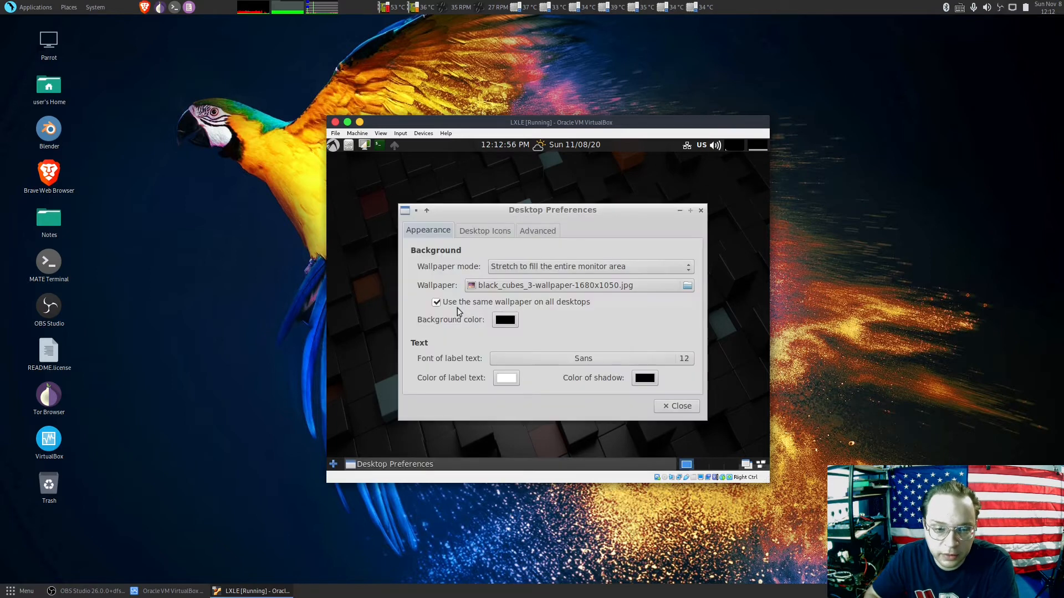
click(489, 234)
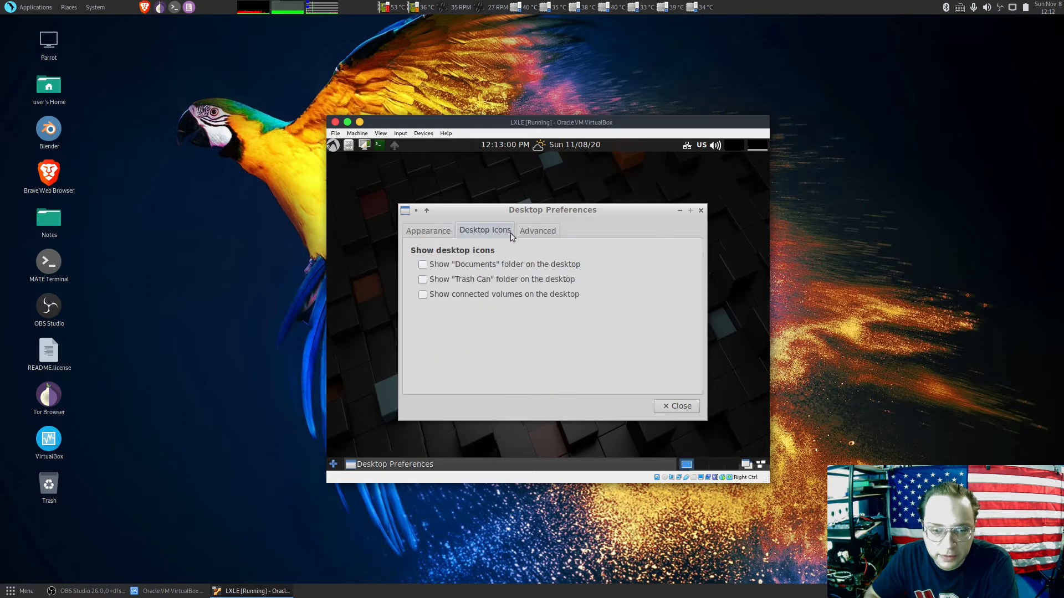
click(422, 294)
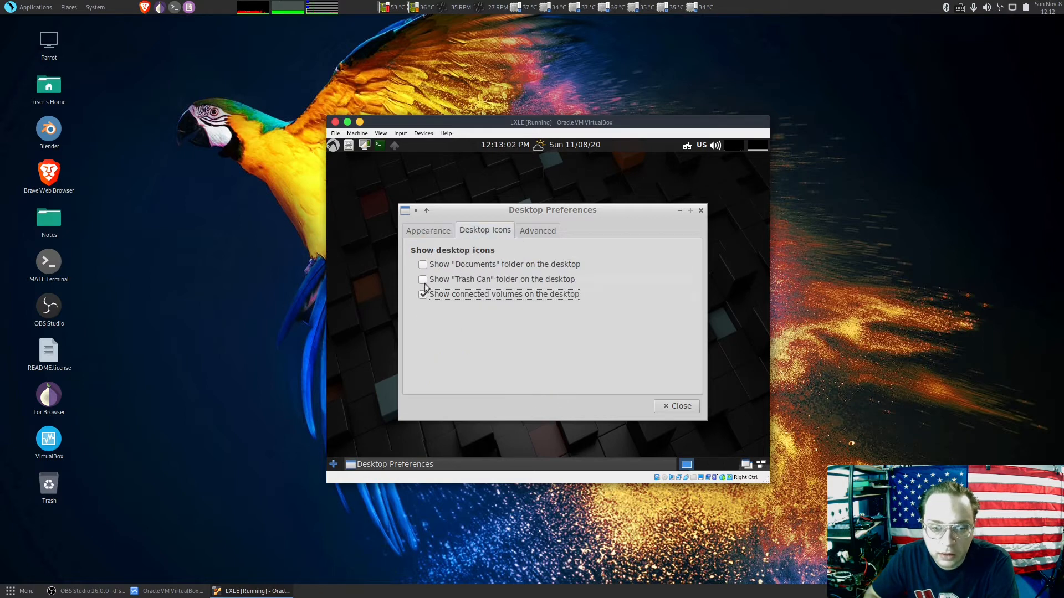
click(423, 279)
click(422, 266)
Review the advanced, icon and appearance settings in the desktop preferences, and close the dialog
click(537, 235)
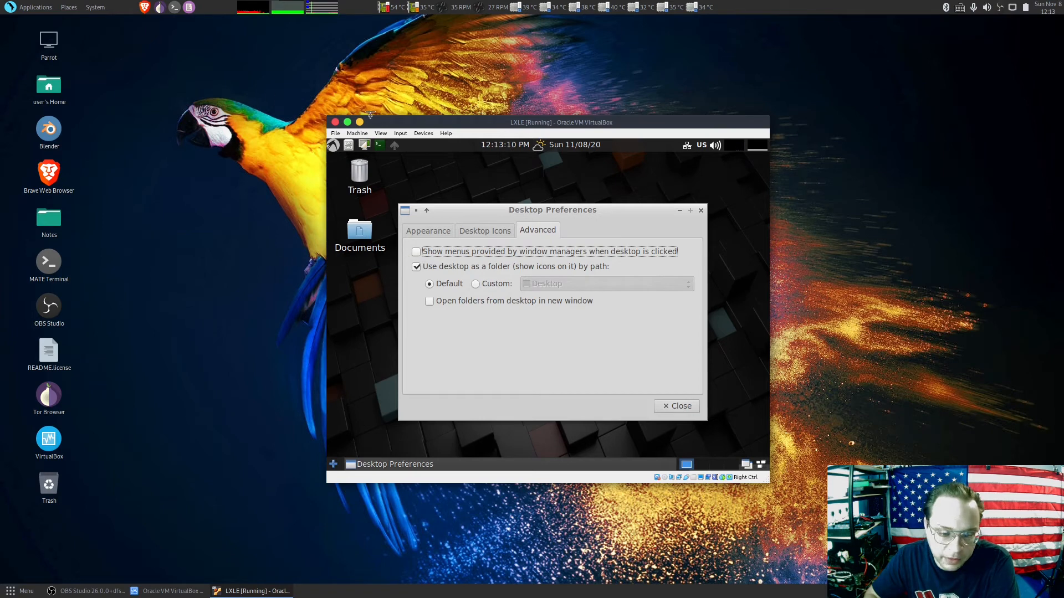
drag(80, 535, 2, 23)
click(215, 159)
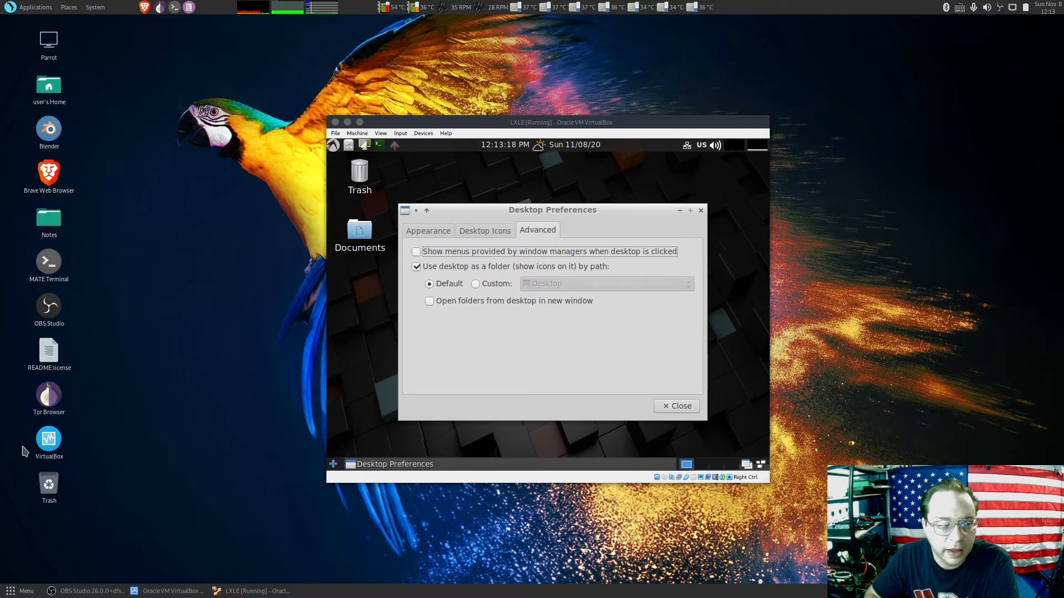
click(547, 360)
click(500, 233)
click(432, 231)
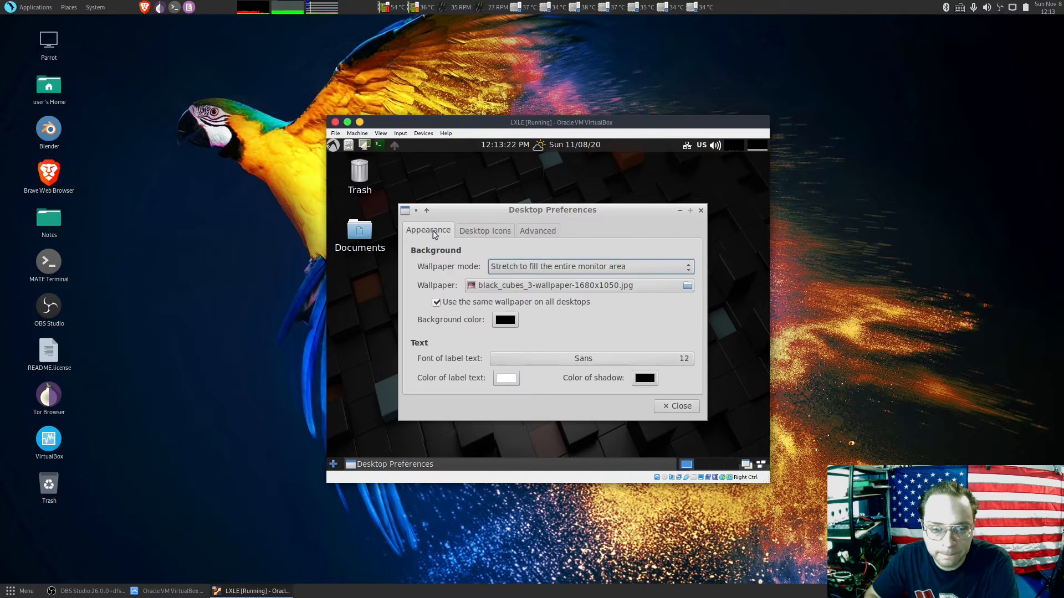
click(689, 408)
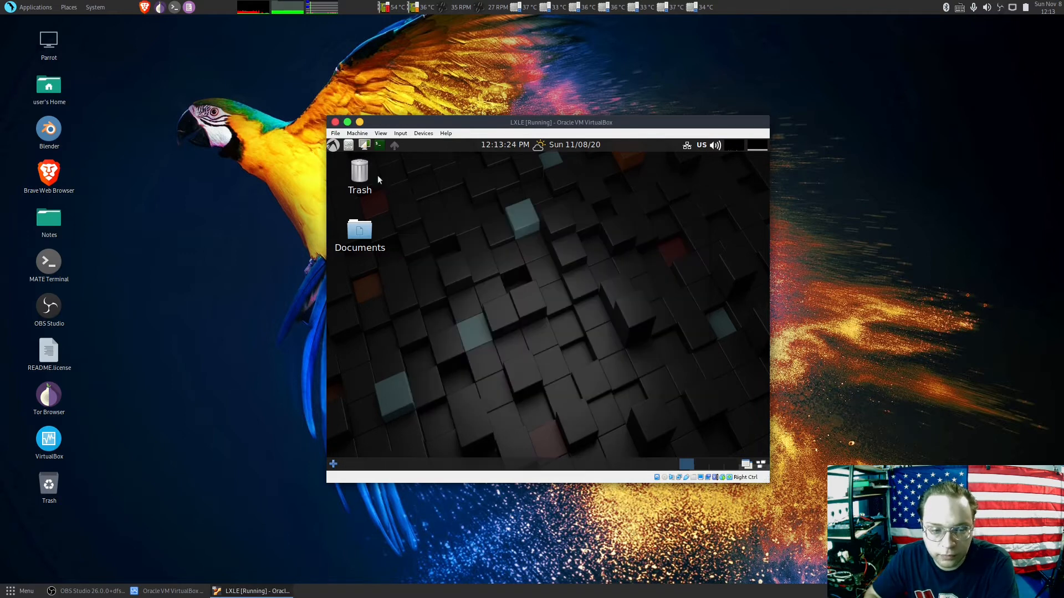
Examine the hardware and settings tools offered in LXLE's Control Menu
click(333, 146)
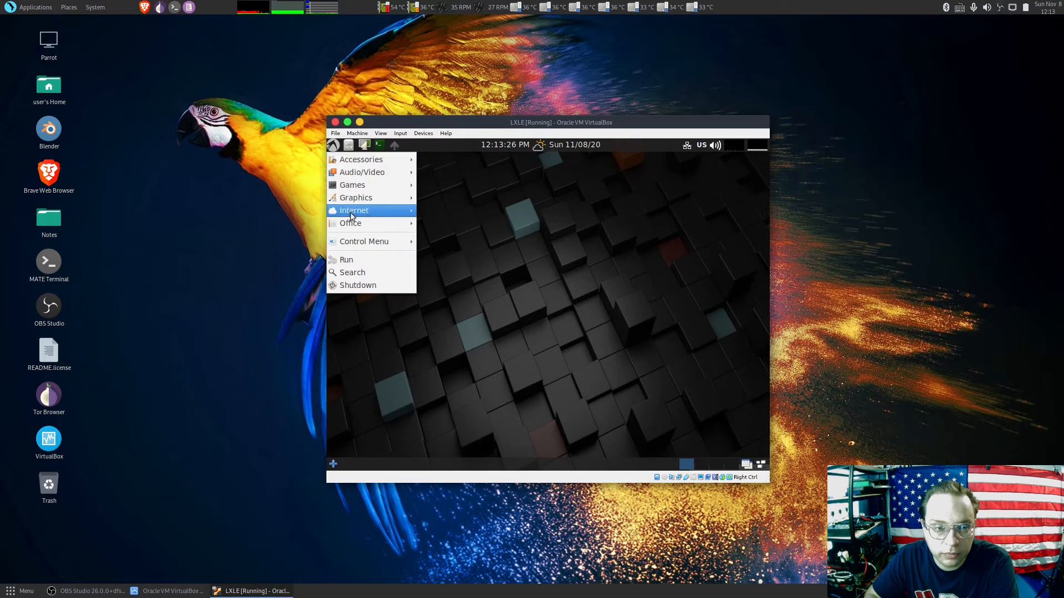
mouse_move(359, 243)
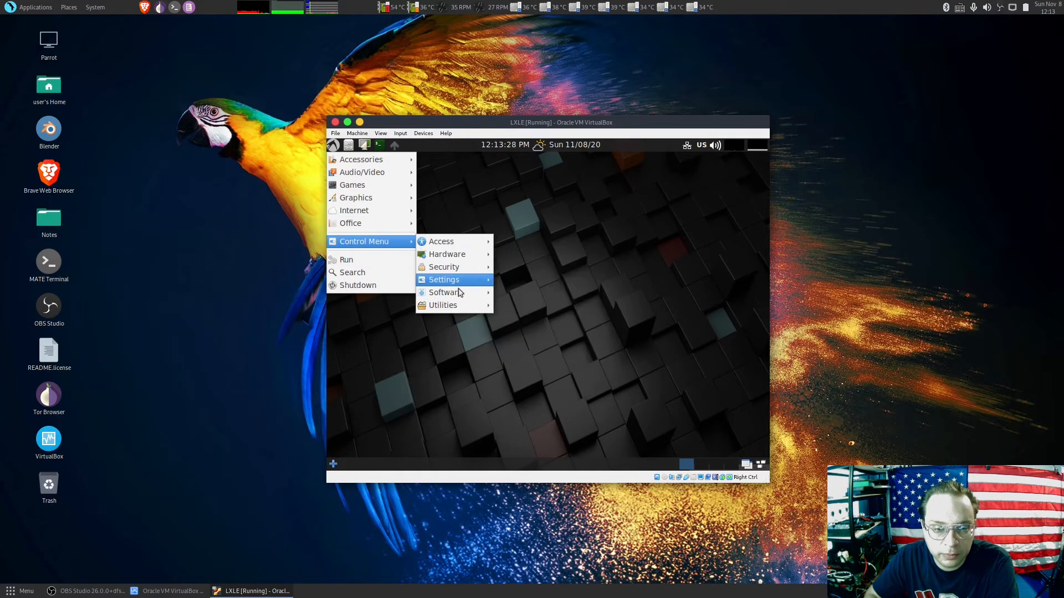
mouse_move(470, 262)
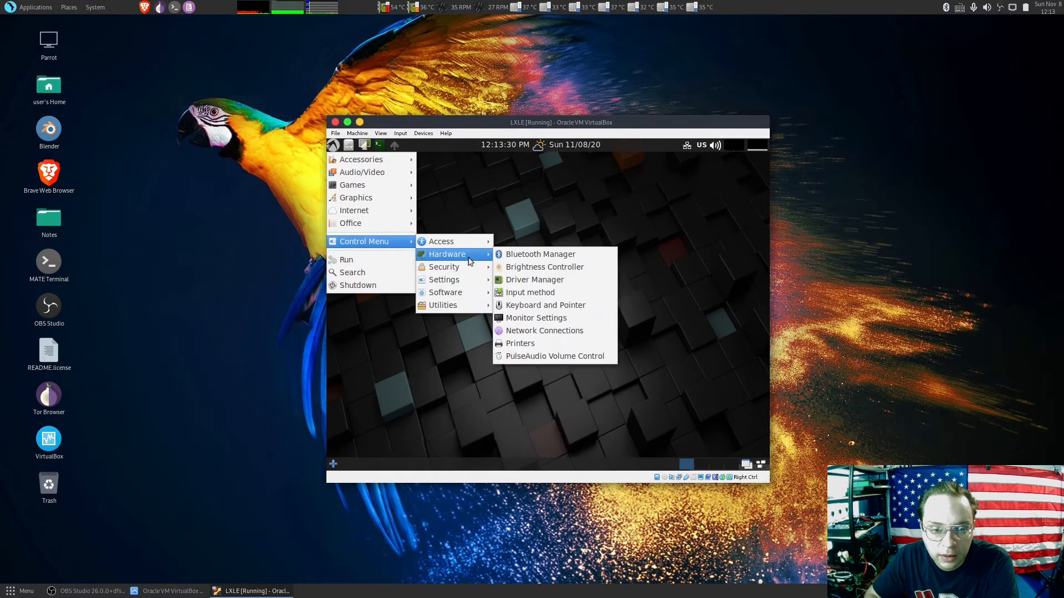
mouse_move(469, 312)
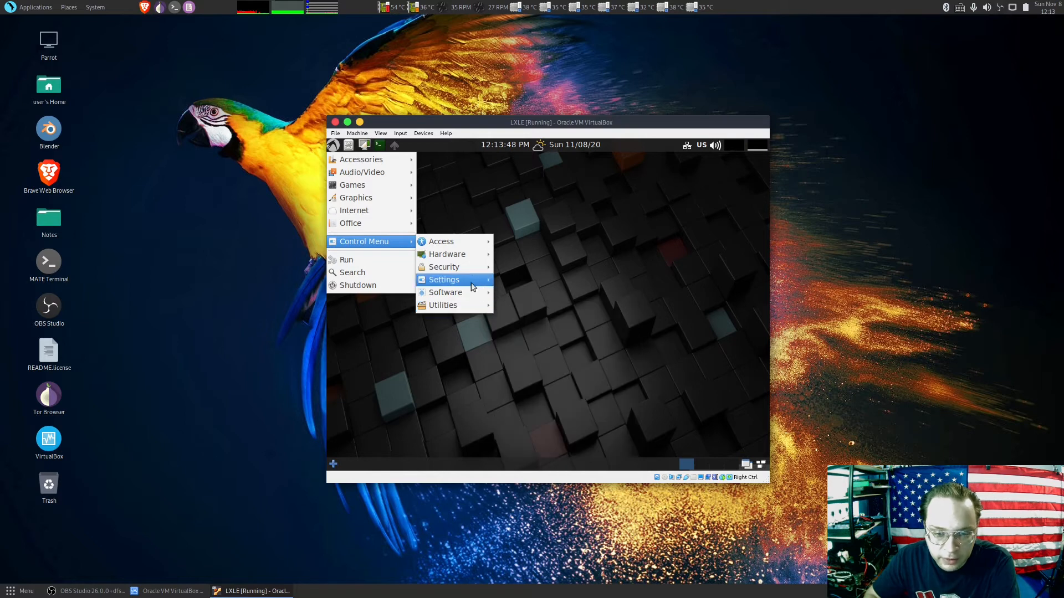
mouse_move(484, 292)
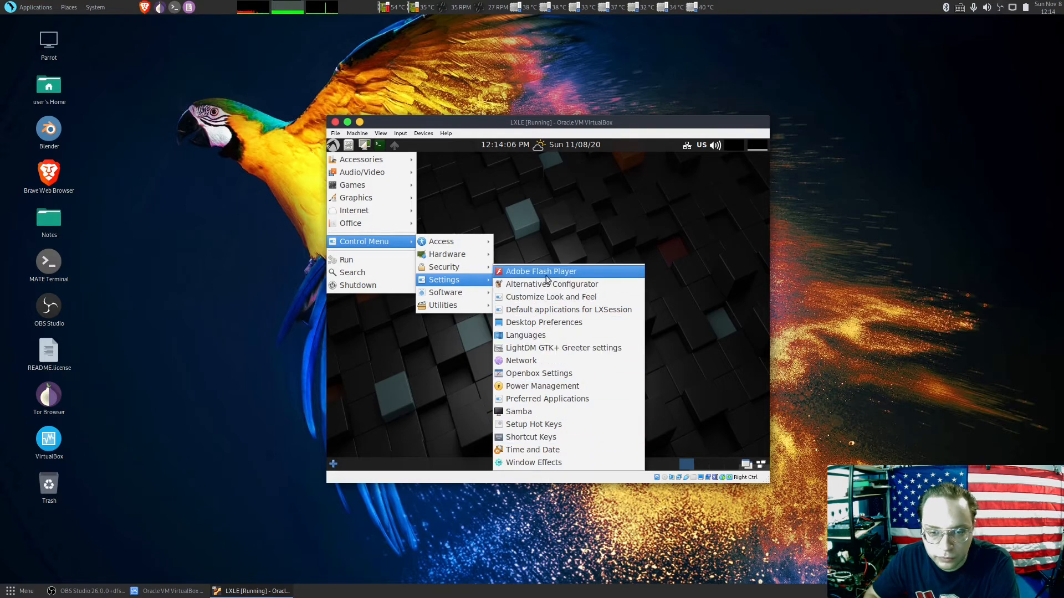
mouse_move(477, 271)
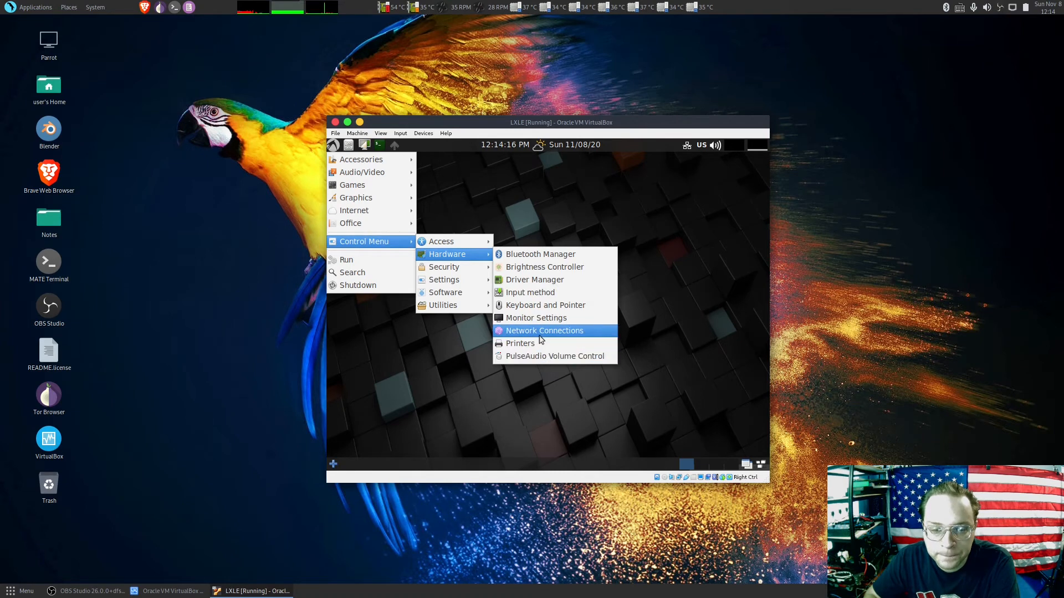
mouse_move(449, 241)
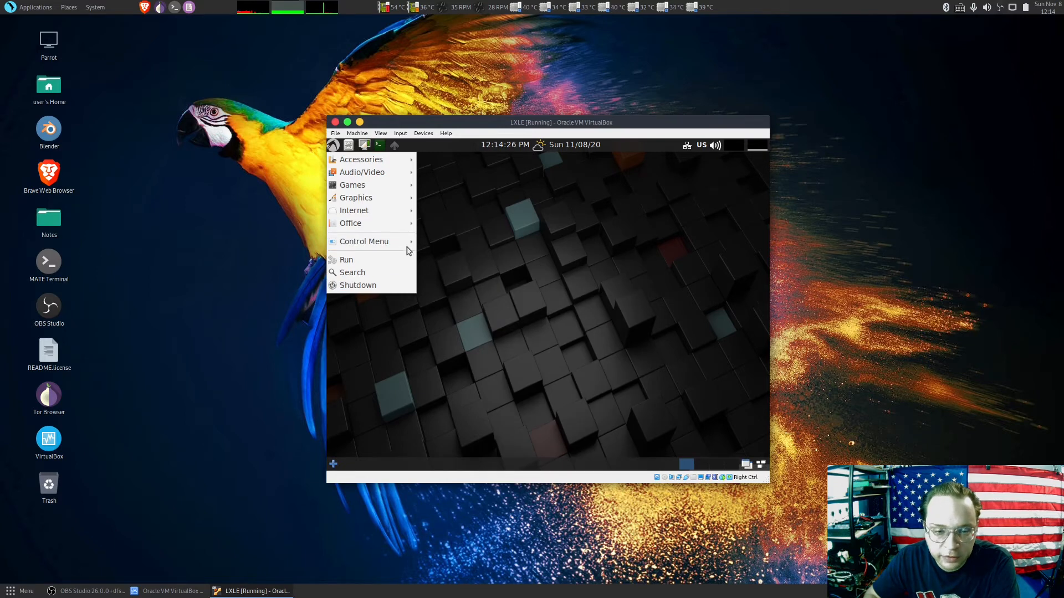
Set the Virtual1 monitor's resolution to 1024x768, keep the change, and close Display Settings with the virtual machine window repositioned to fit
mouse_move(411, 244)
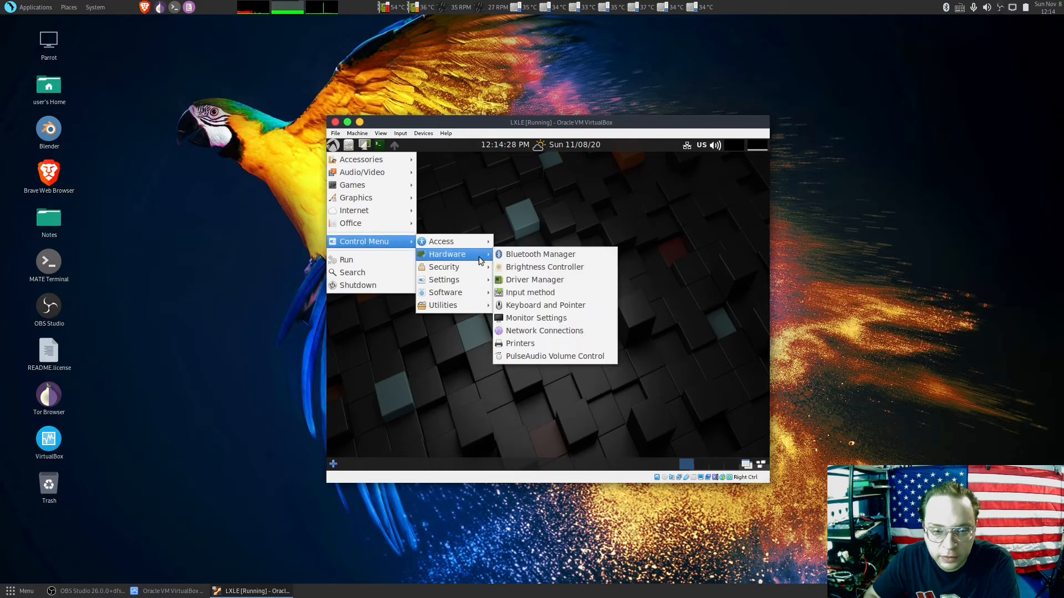
click(569, 320)
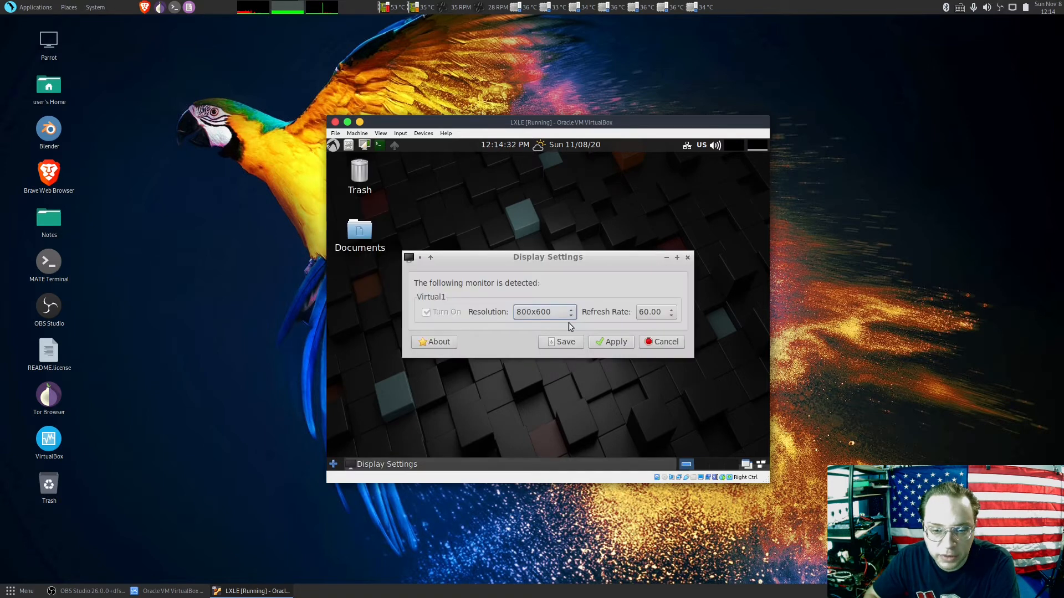
click(558, 313)
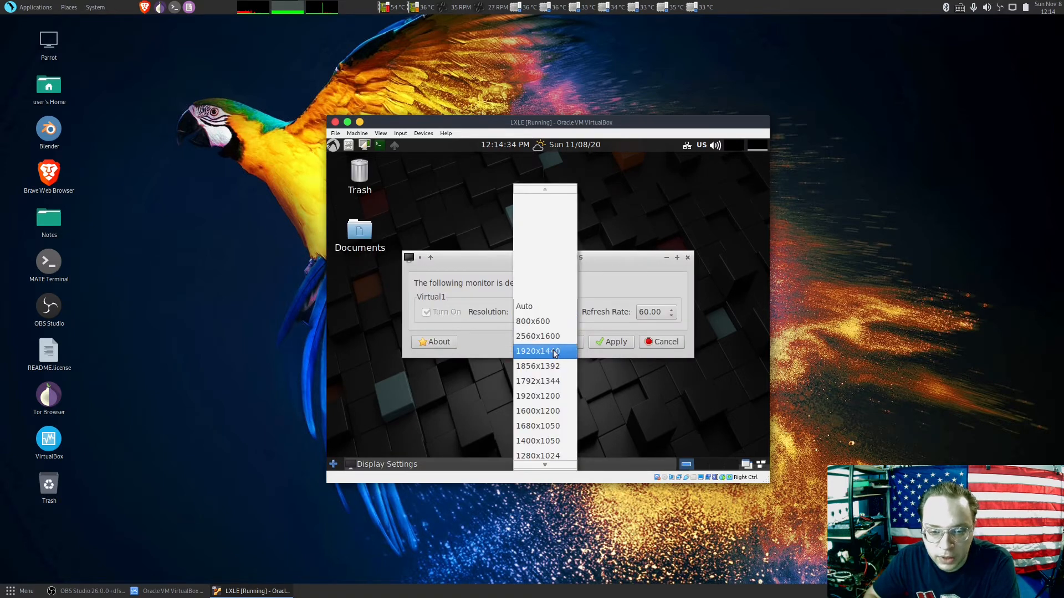
scroll(560, 404, down, 8)
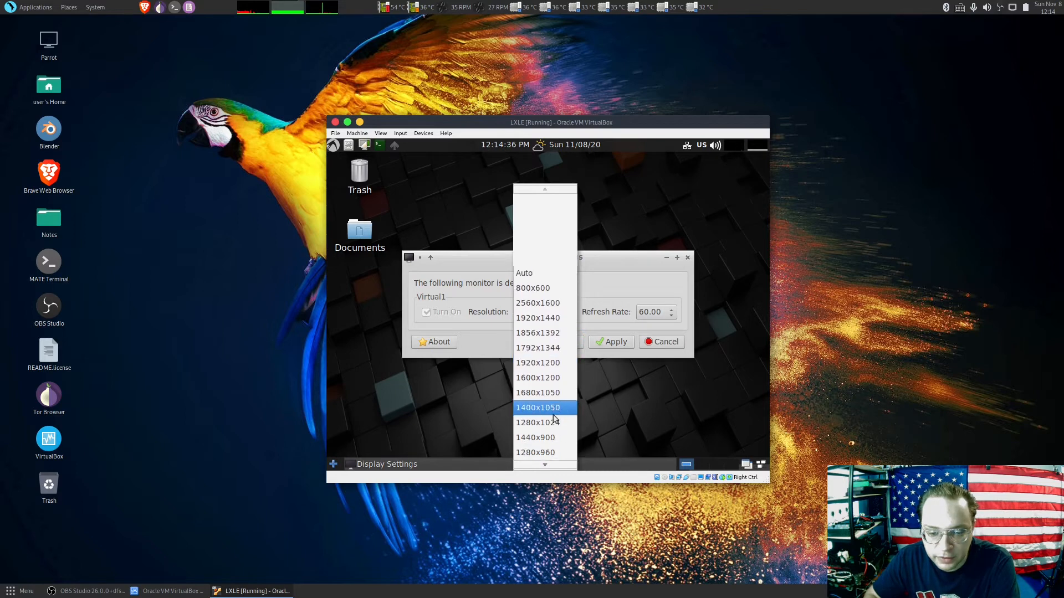
scroll(554, 419, down, 5)
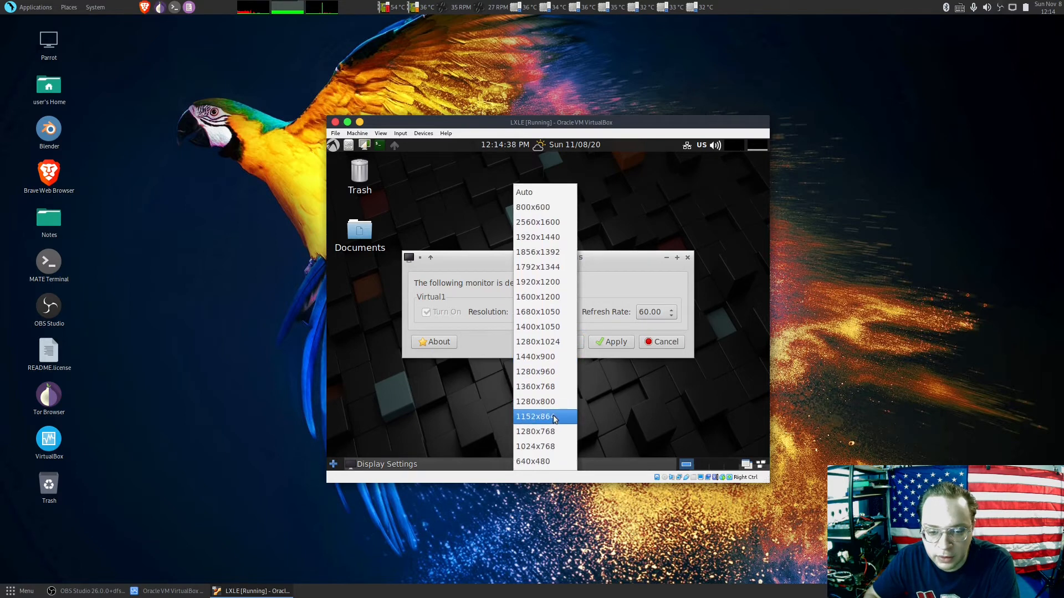
click(551, 447)
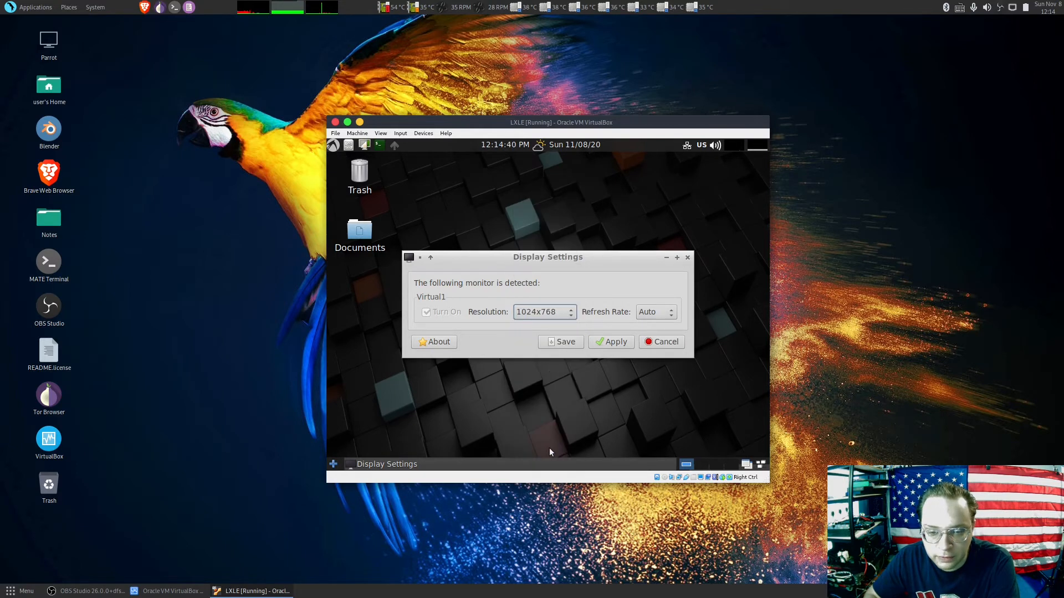
click(608, 343)
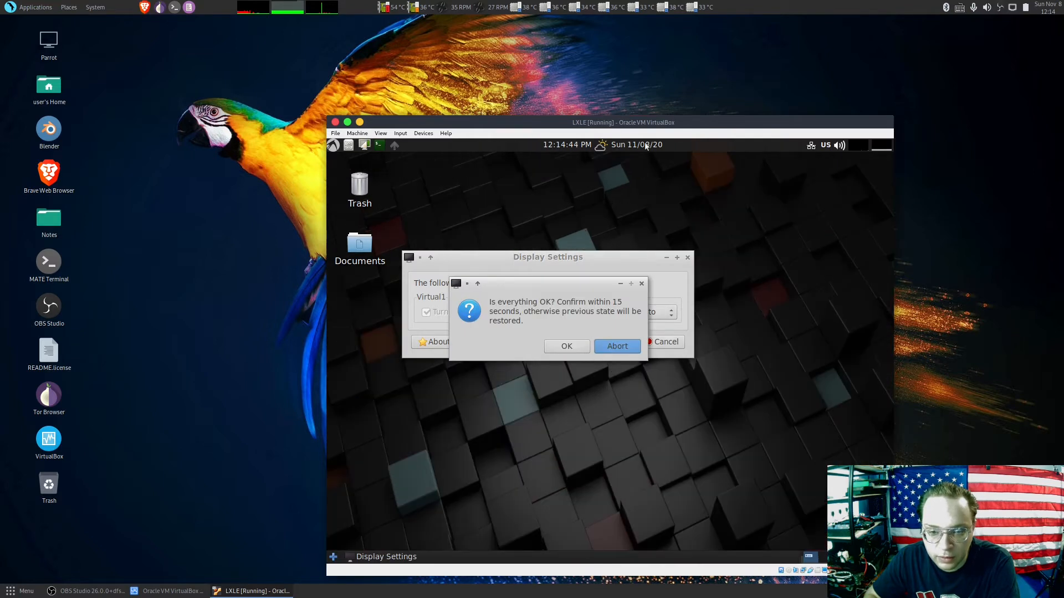
drag(559, 123, 444, 61)
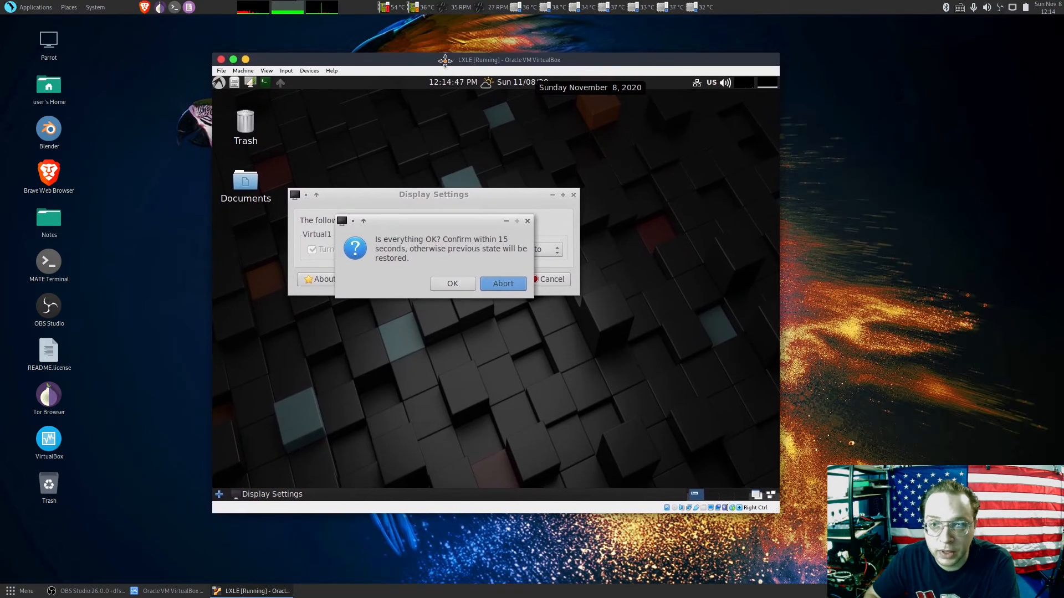
click(453, 284)
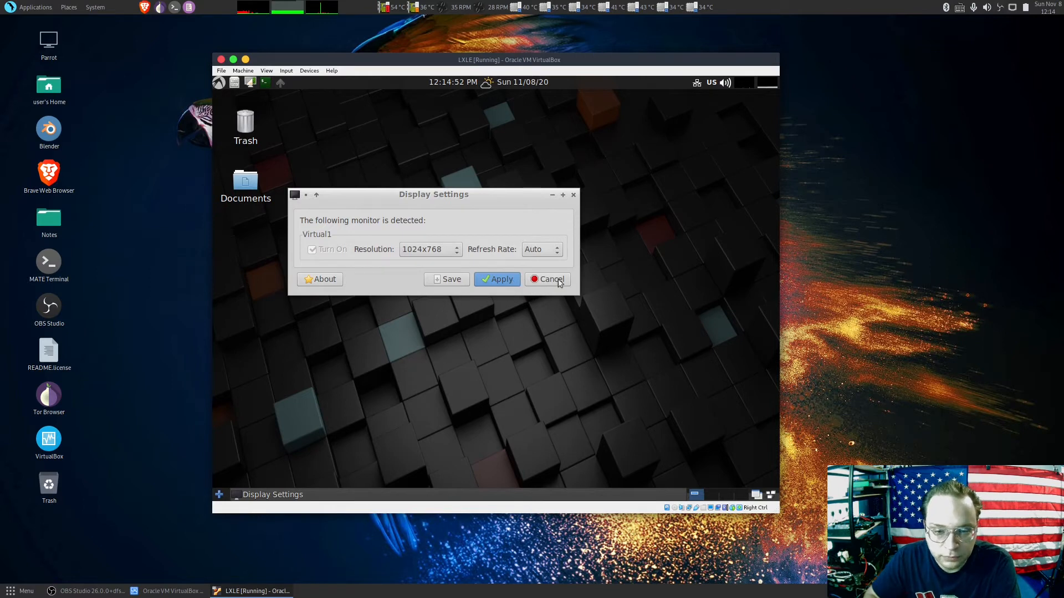
click(574, 195)
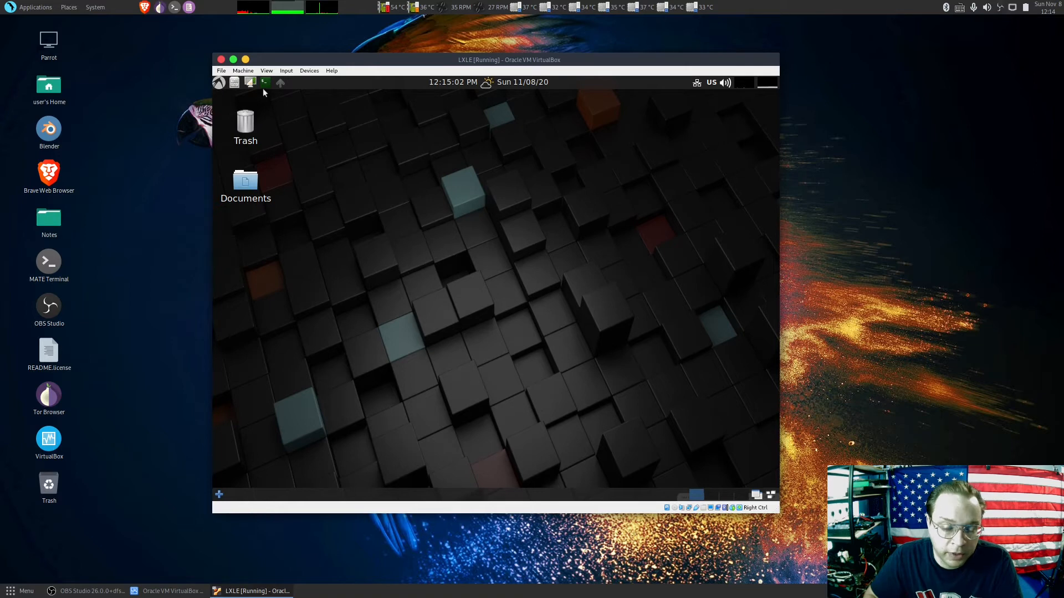
click(219, 82)
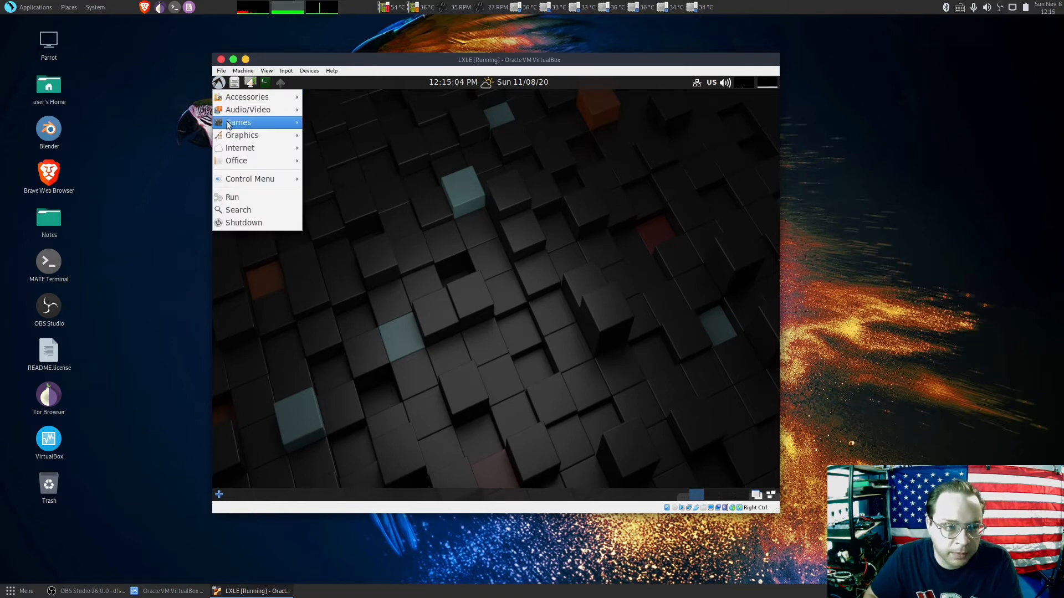
mouse_move(275, 152)
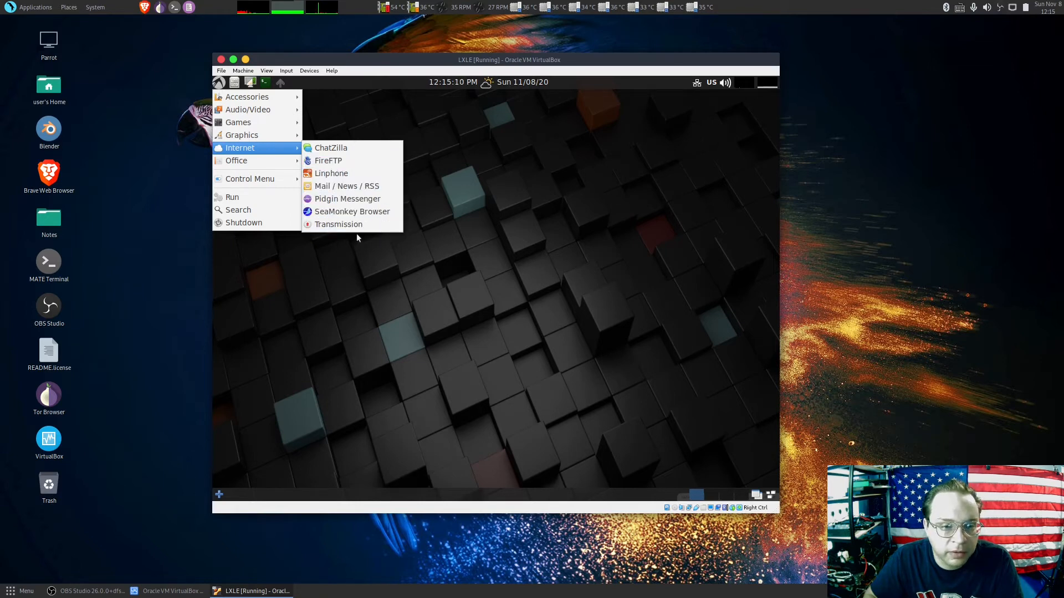
click(387, 214)
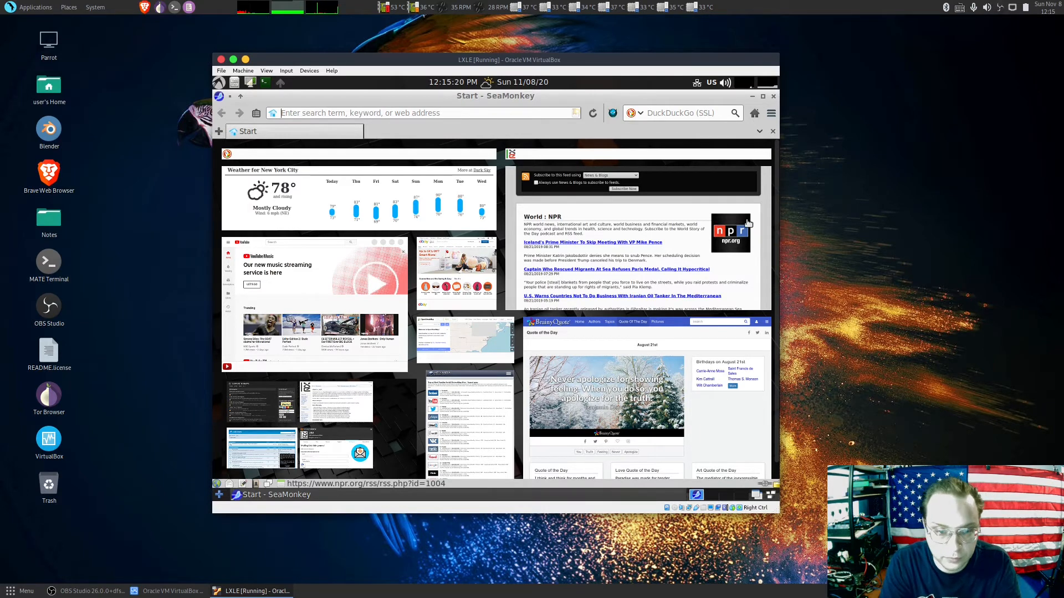
text(www.)
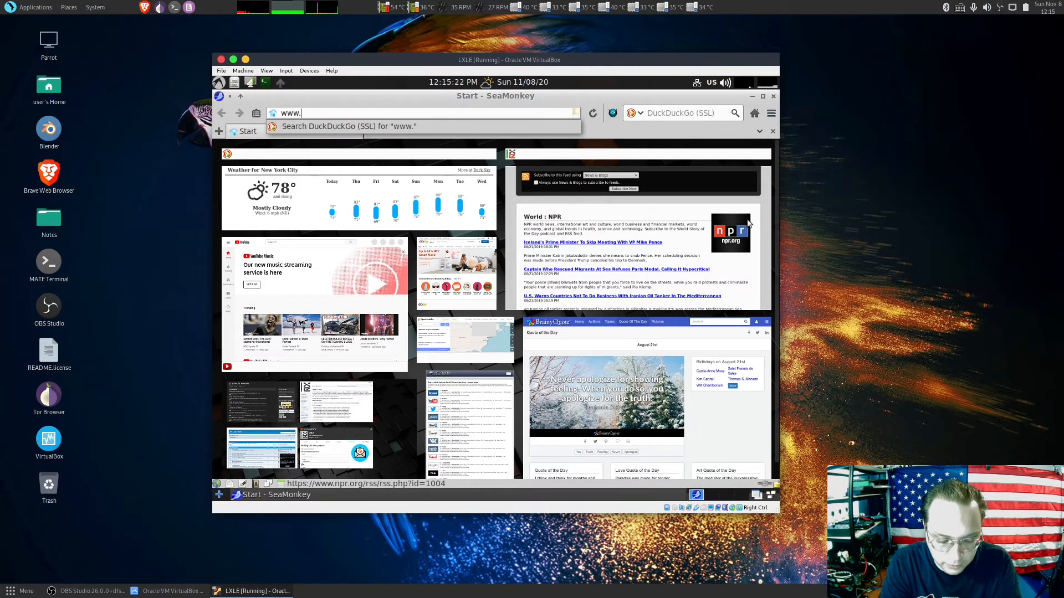
text(brave)
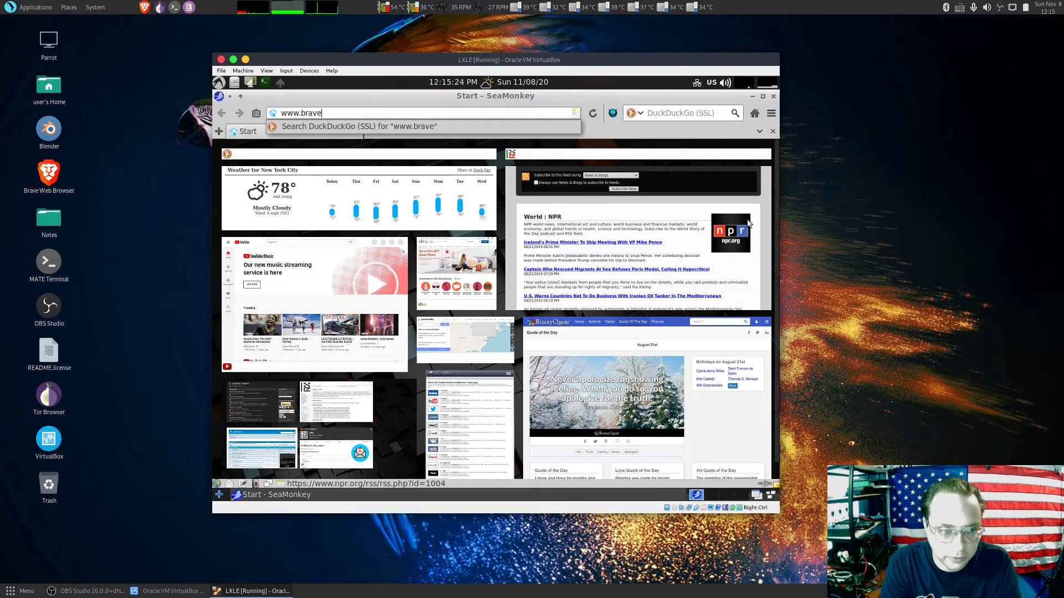
text(.com)
key(Return)
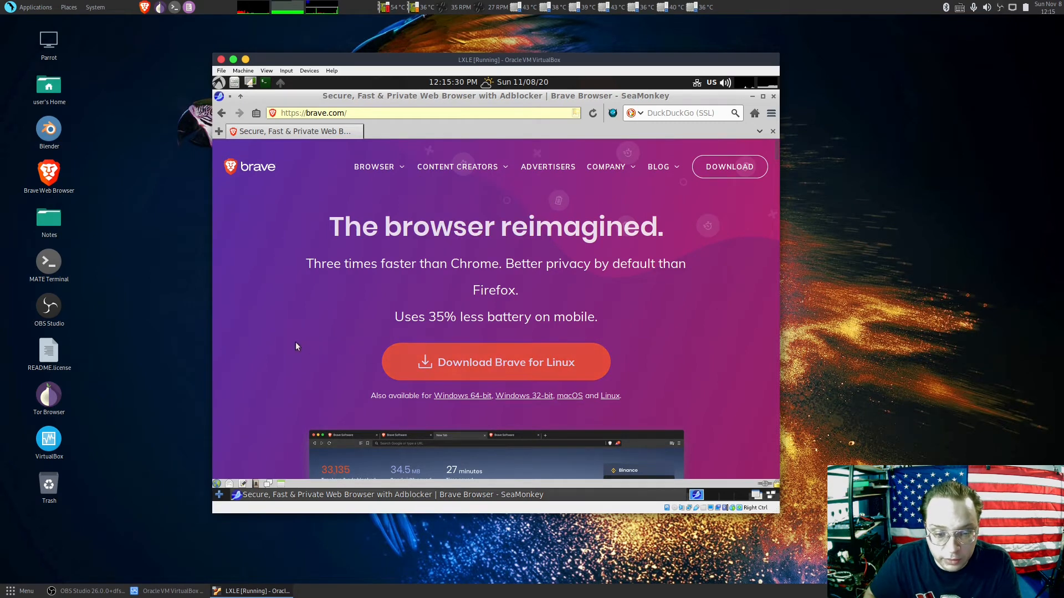
Open Brave's Linux installation instructions and find the release channel commands for Debian 9+, Ubuntu 14.04+ and Mint 17+
click(485, 353)
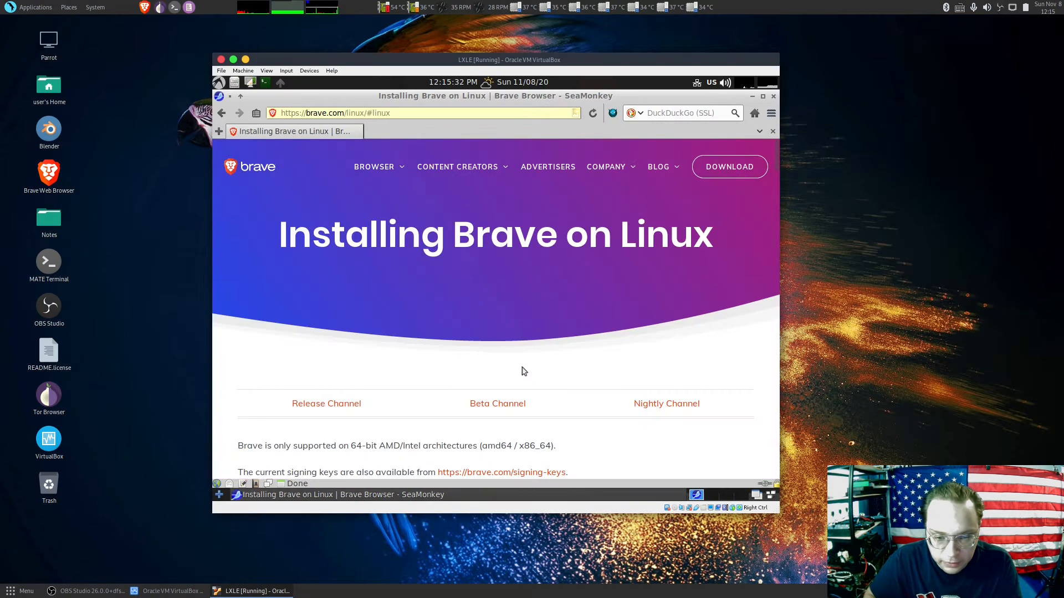
scroll(534, 281, down, 8)
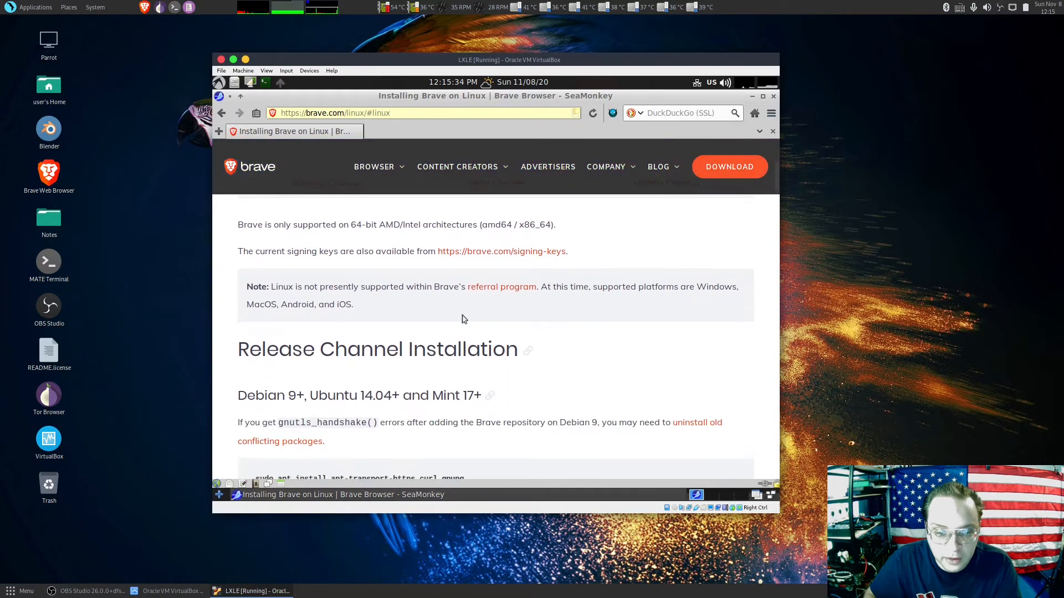
scroll(463, 319, down, 3)
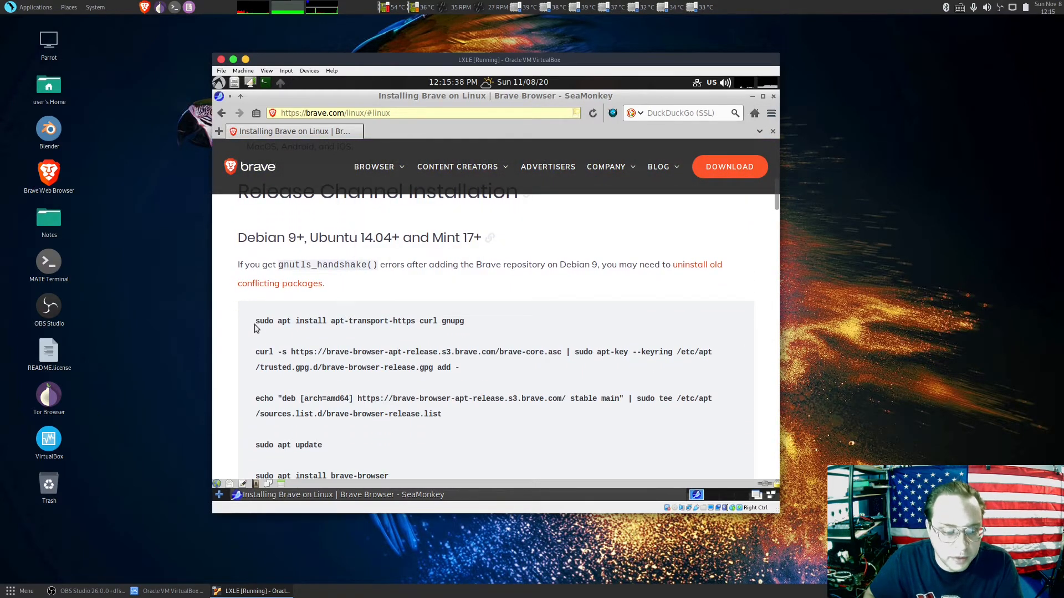
Copy "sudo apt install apt-transport-https curl gnupg" into a new sakura terminal and run it, entering the account password and accepting the installation
drag(255, 321, 485, 328)
key(ctrl+c)
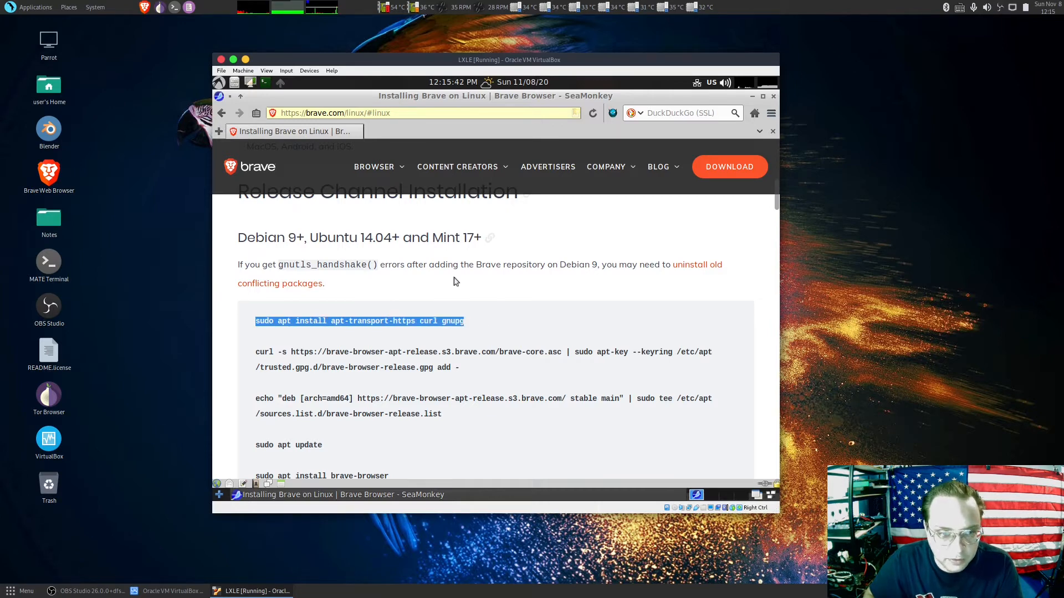
click(264, 83)
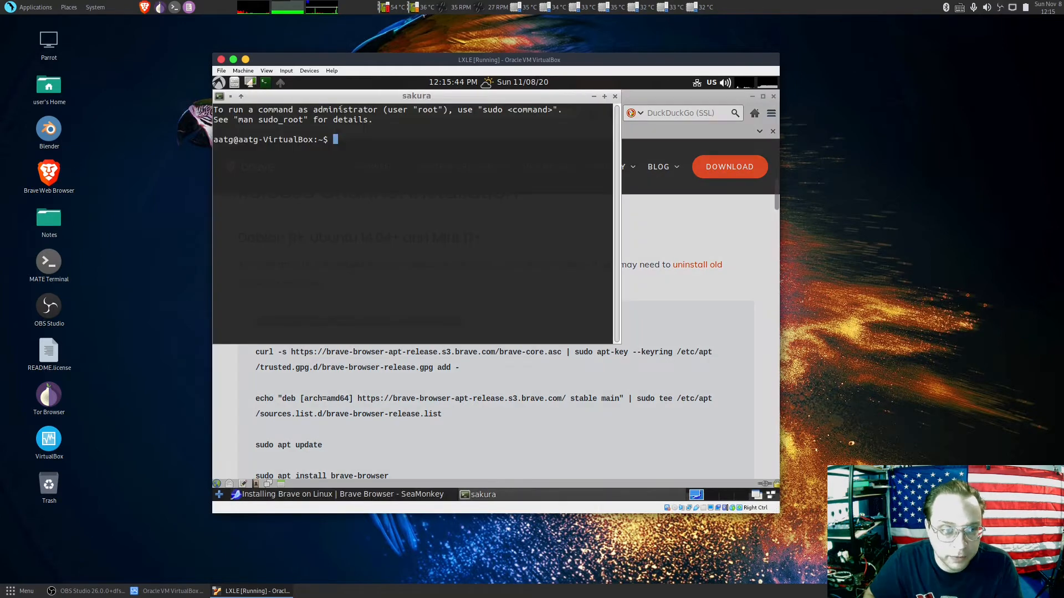
drag(382, 98, 485, 103)
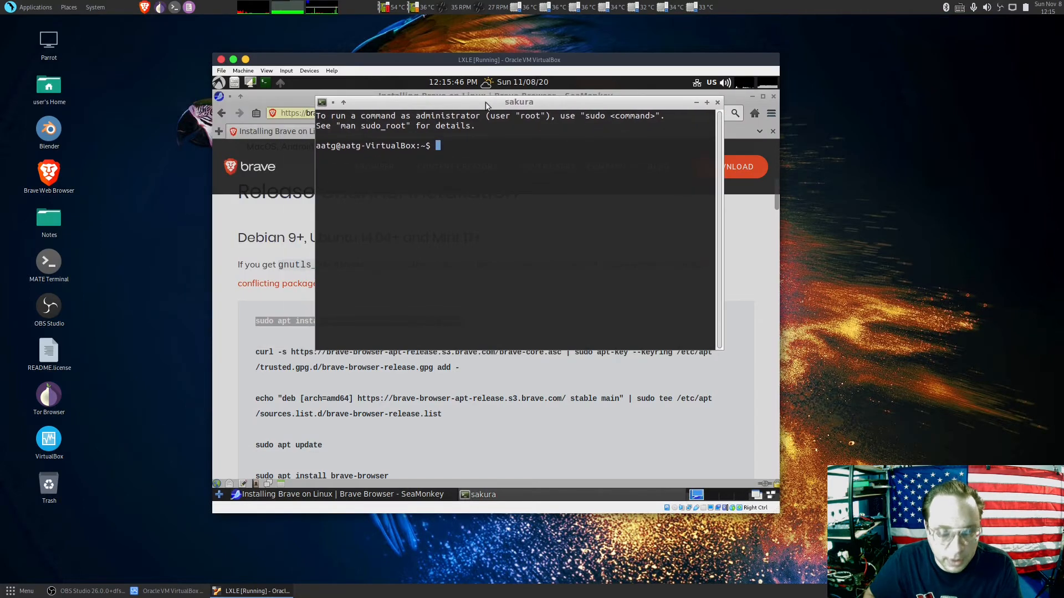
middle_click(487, 205)
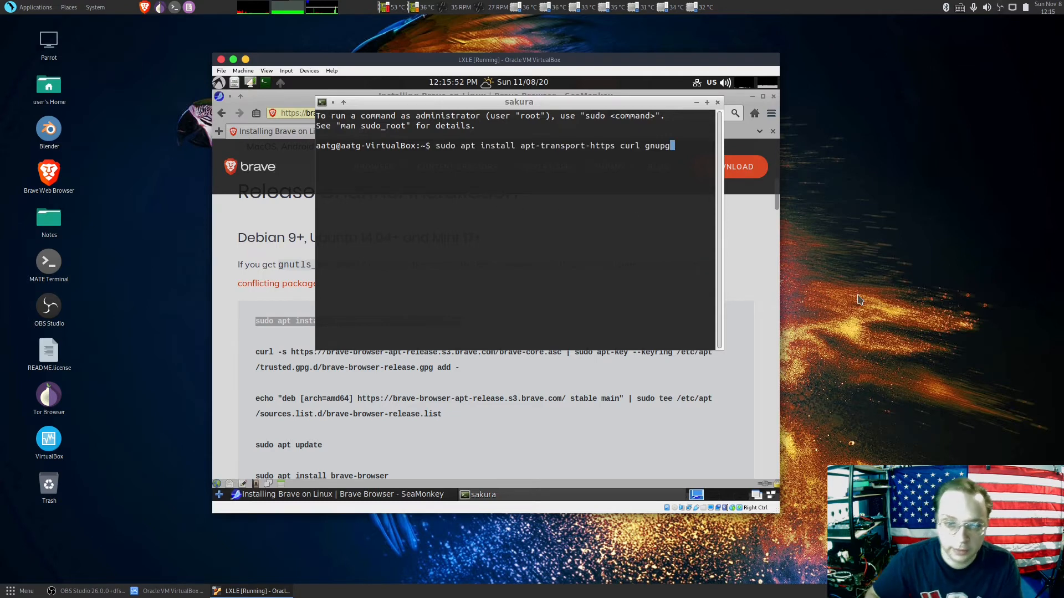
key(Return)
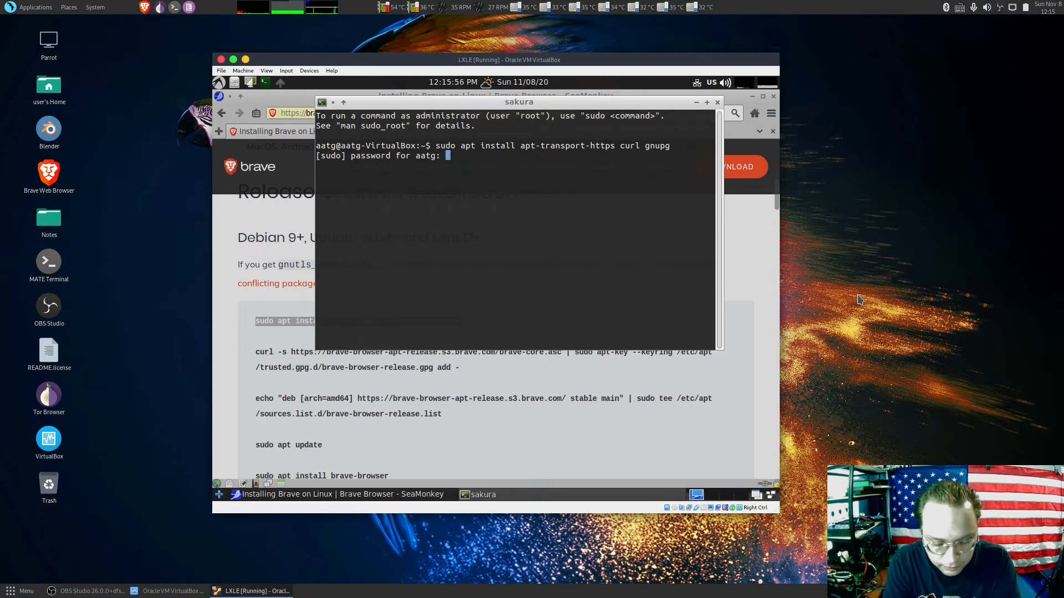
key(Return)
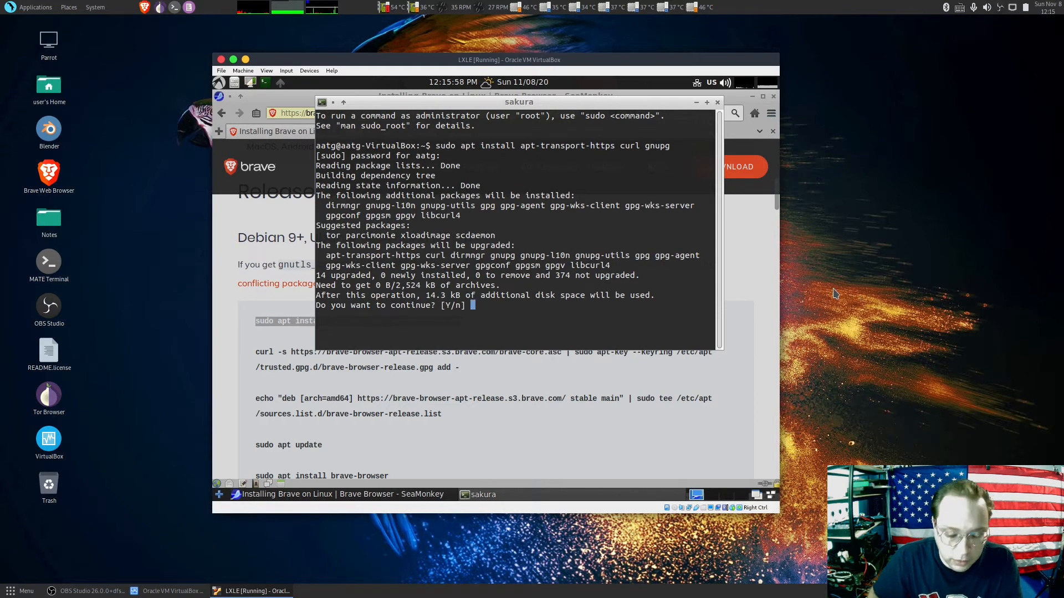
text(y)
key(Return)
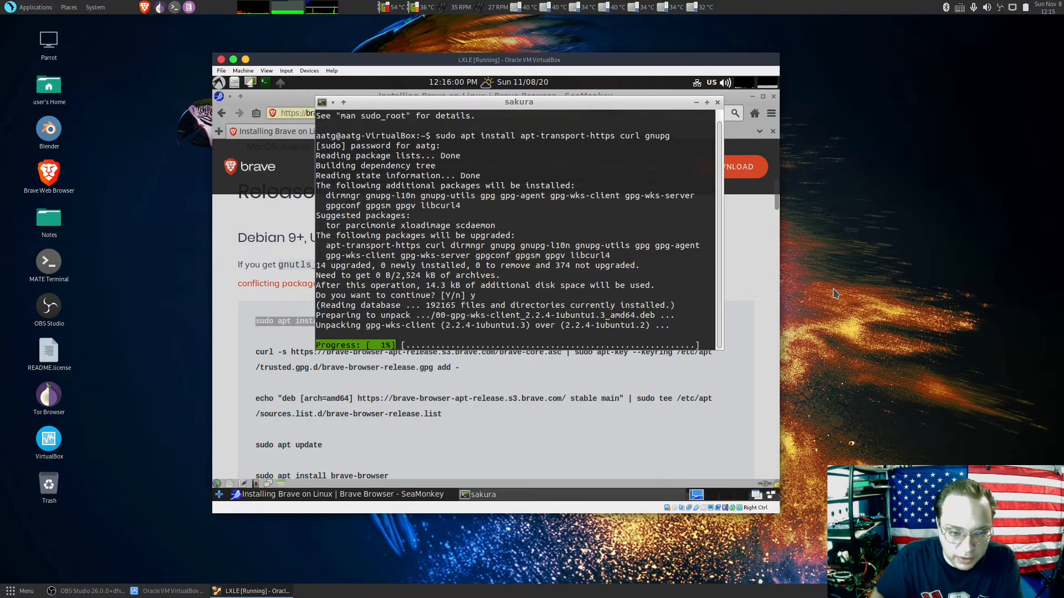
Copy the page's curl command into the terminal and run it to add Brave's signing key to /etc/apt/trusted.gpg.d/brave-browser-release.gpg
click(257, 348)
drag(256, 352, 472, 372)
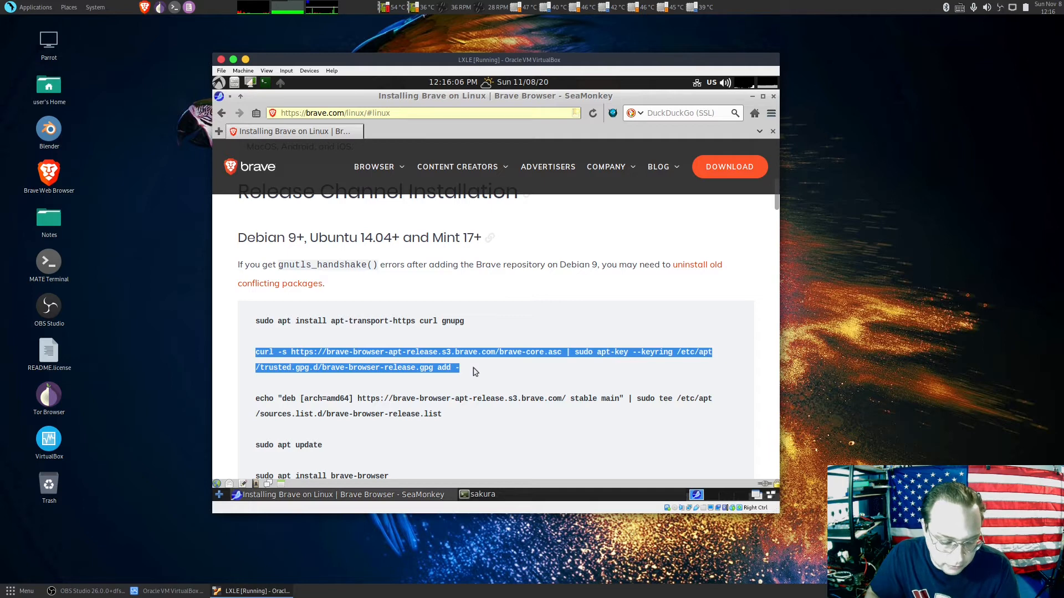
right_click(391, 353)
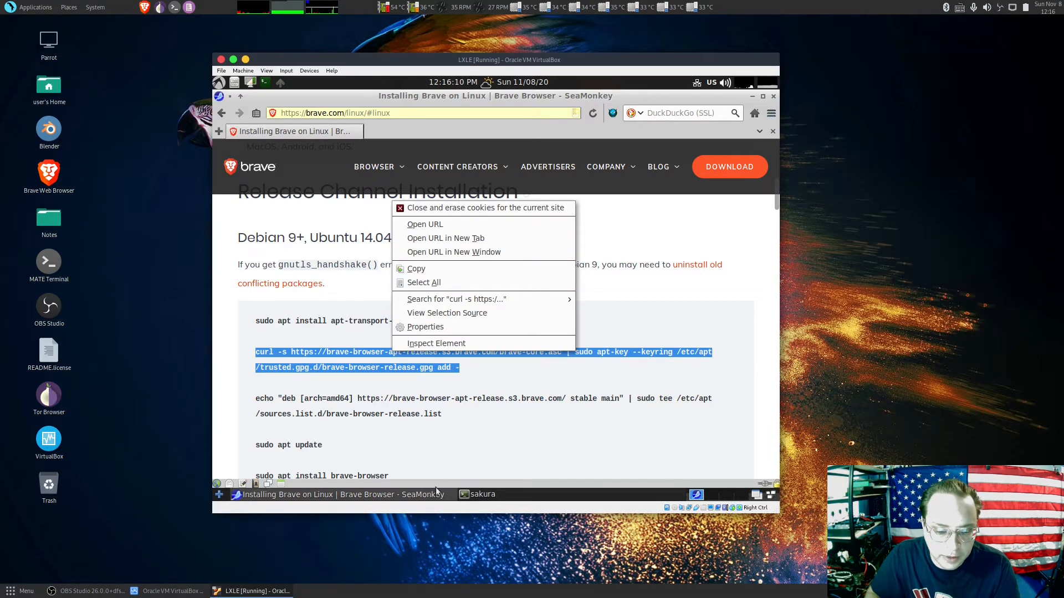
click(488, 493)
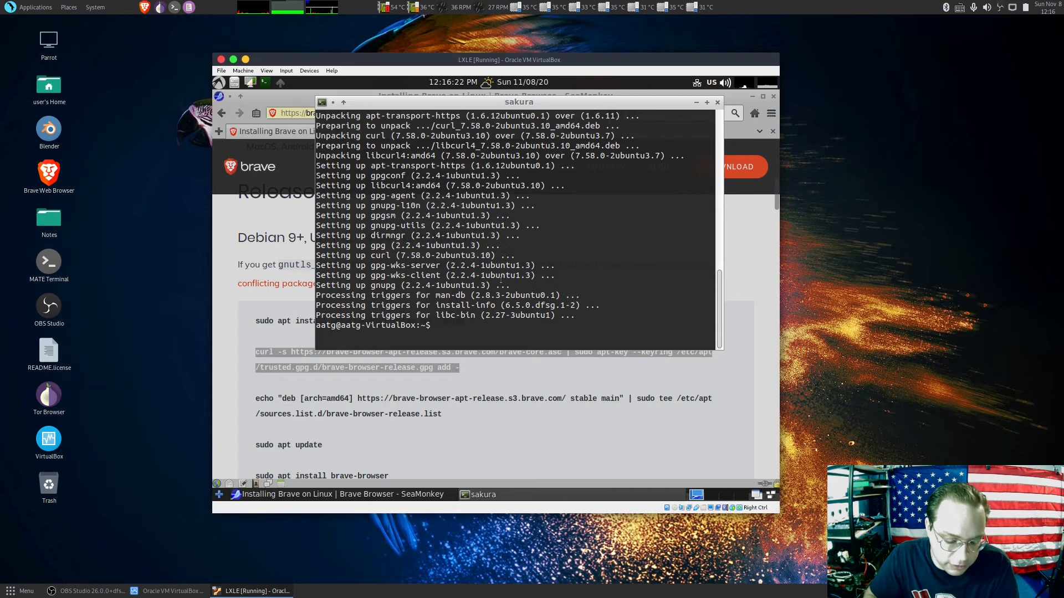
key(ctrl+shift+v)
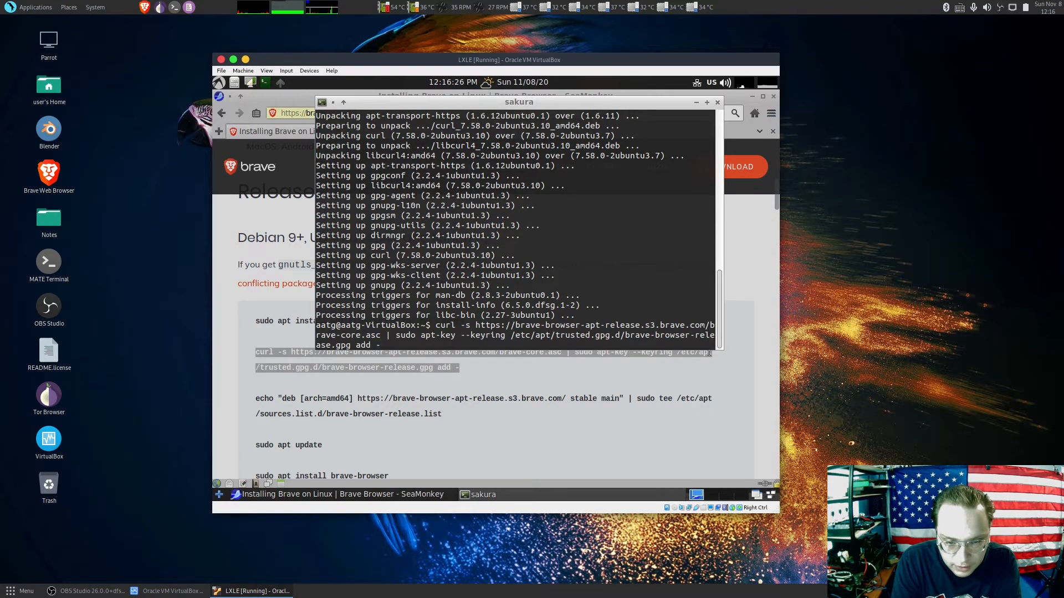
key(Return)
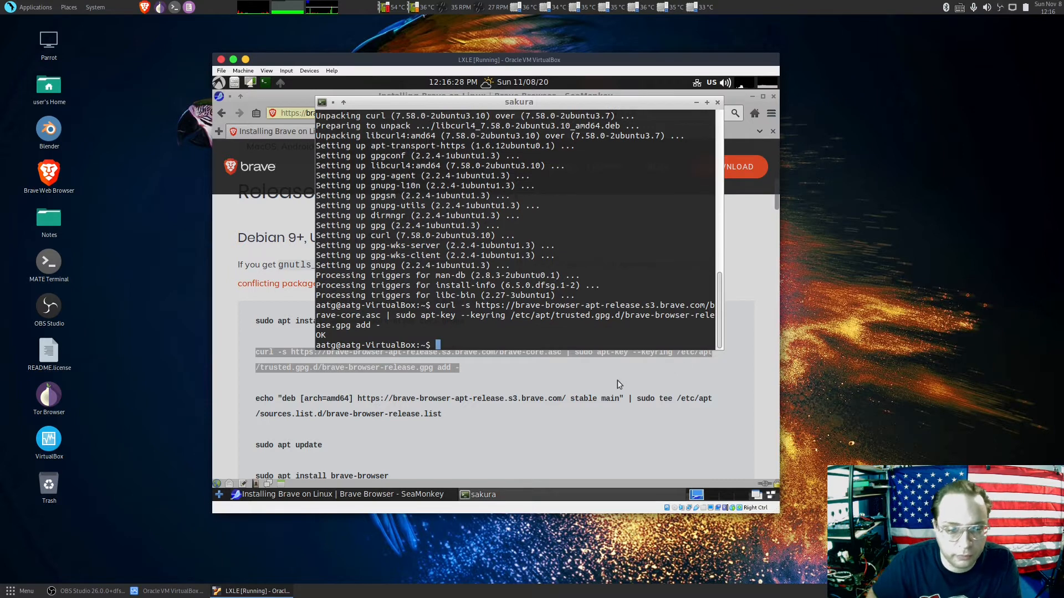
Copy the page's echo command into the terminal and run it to write Brave's stable repository to /etc/apt/sources.list.d/brave-browser-release.list
click(263, 397)
drag(259, 397, 448, 418)
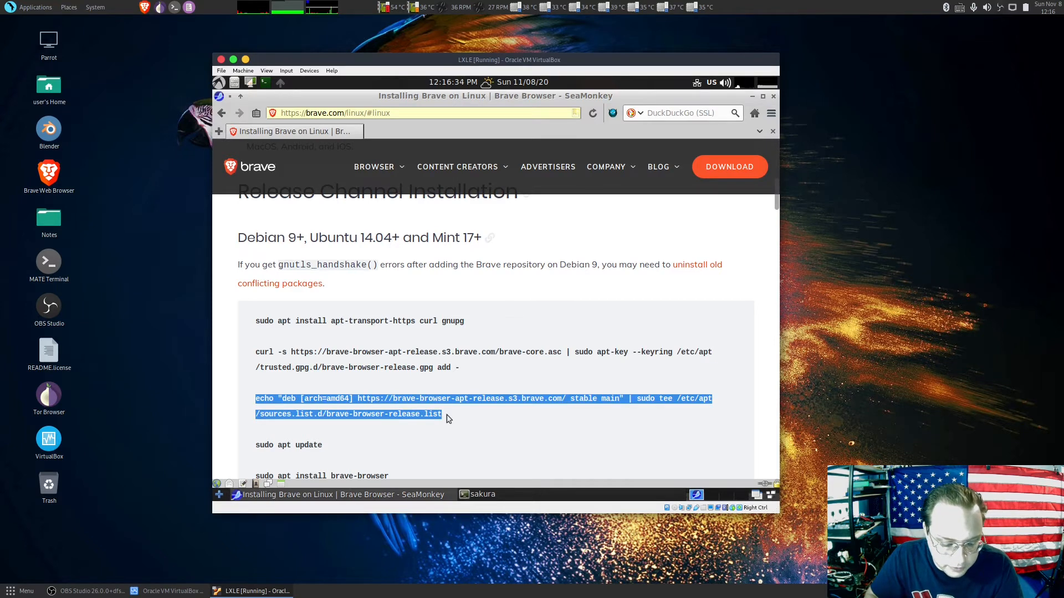
click(481, 495)
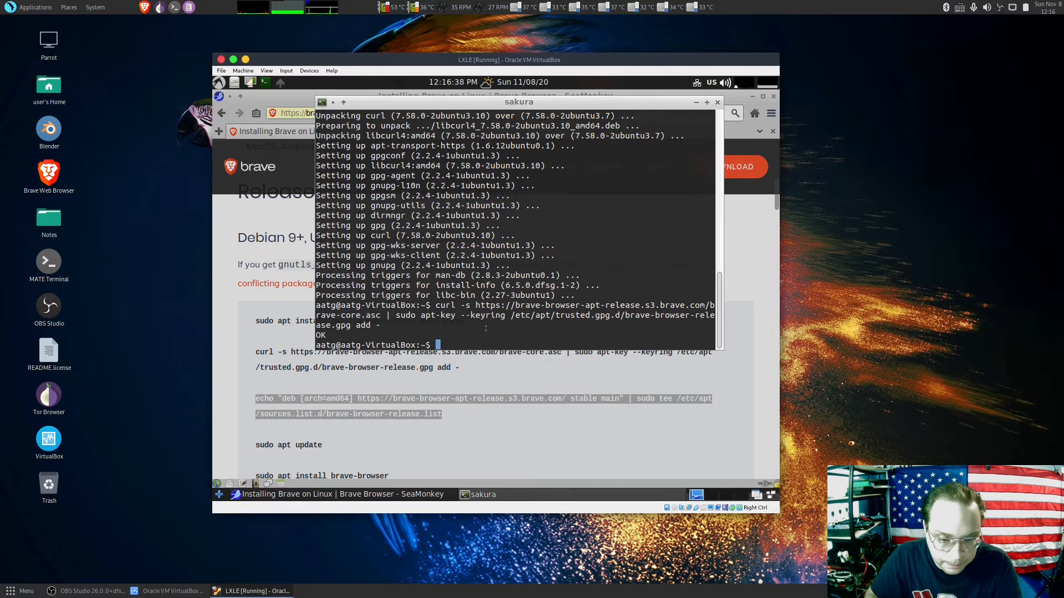
key(ctrl+shift+v)
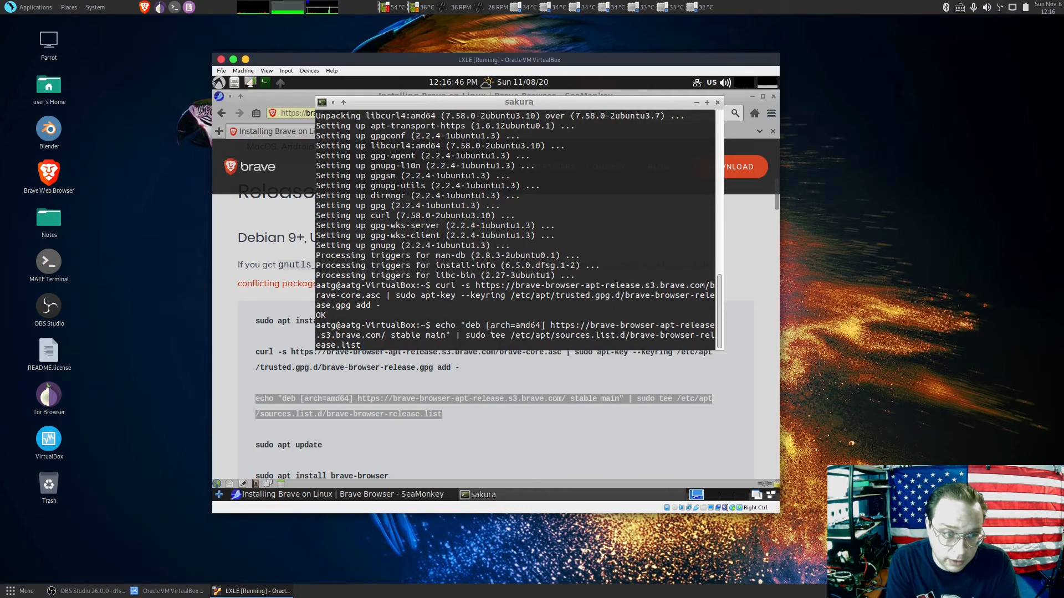
key(Return)
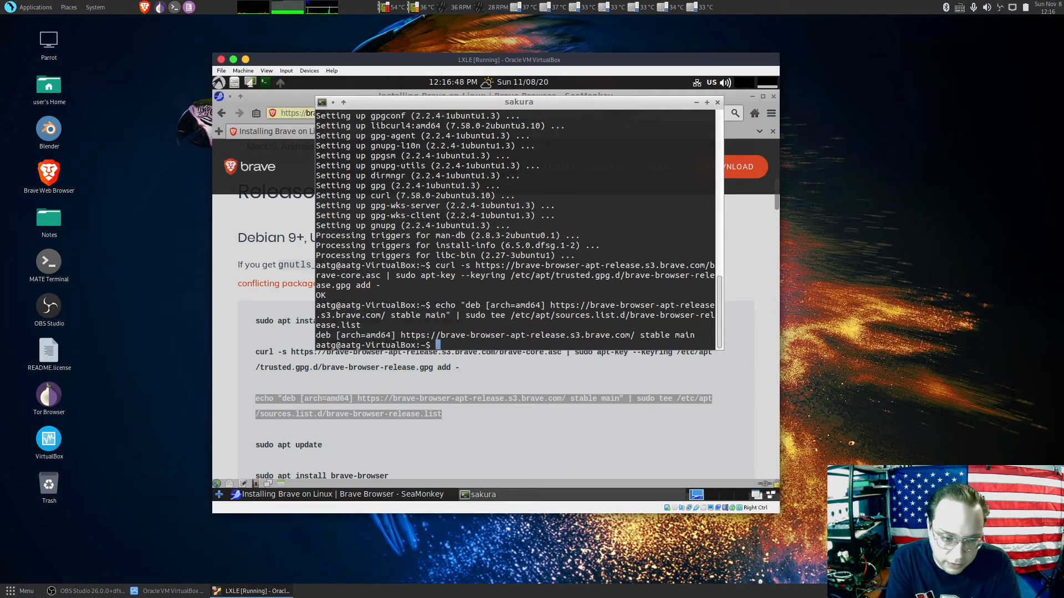
Copy "sudo apt update" from the instructions into the terminal and run it to refresh the package lists
click(255, 450)
drag(254, 446, 333, 446)
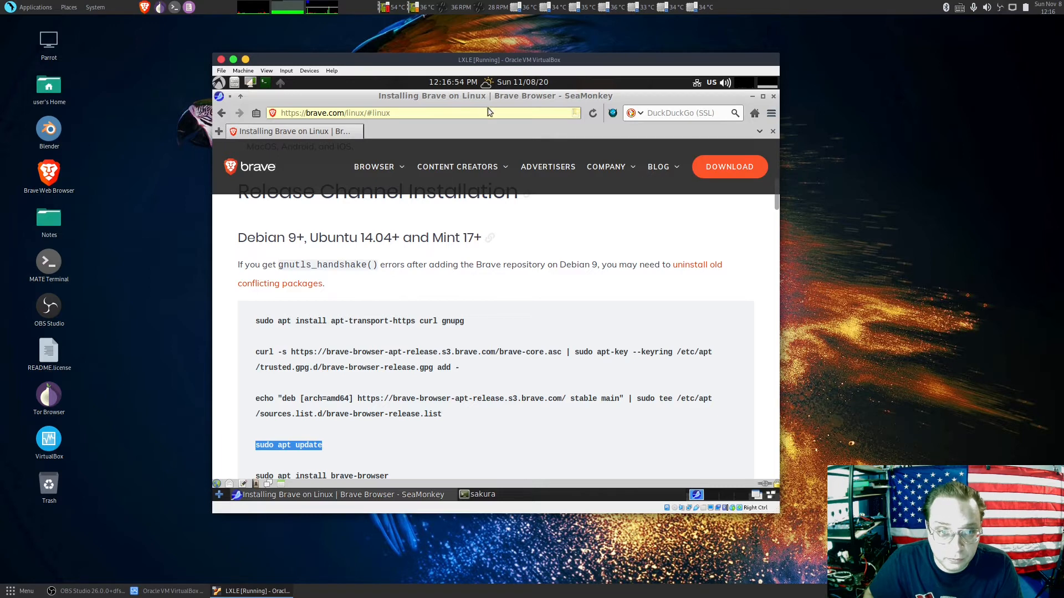
click(476, 494)
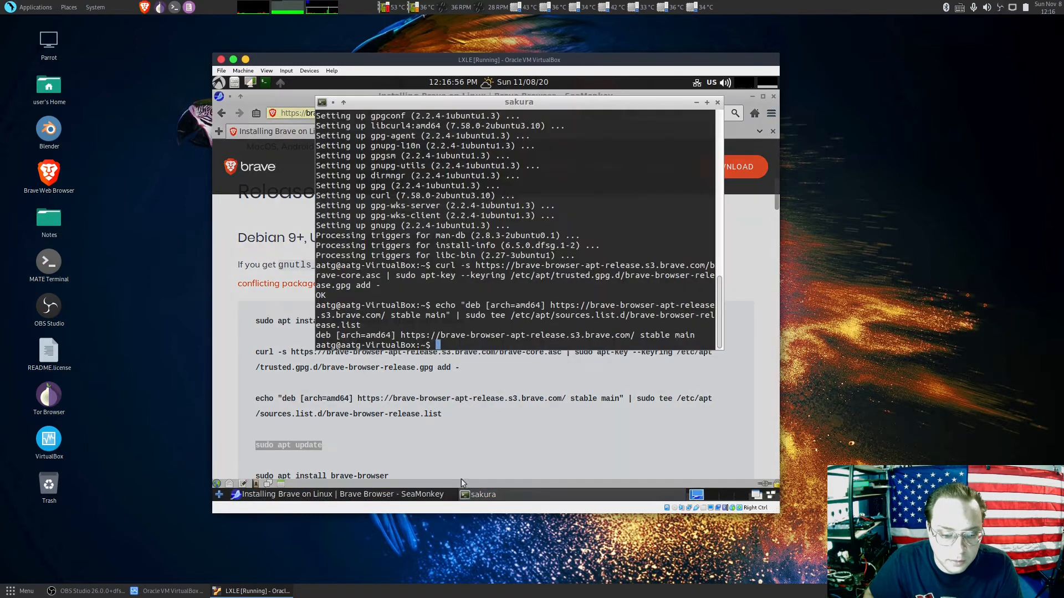
middle_click(479, 352)
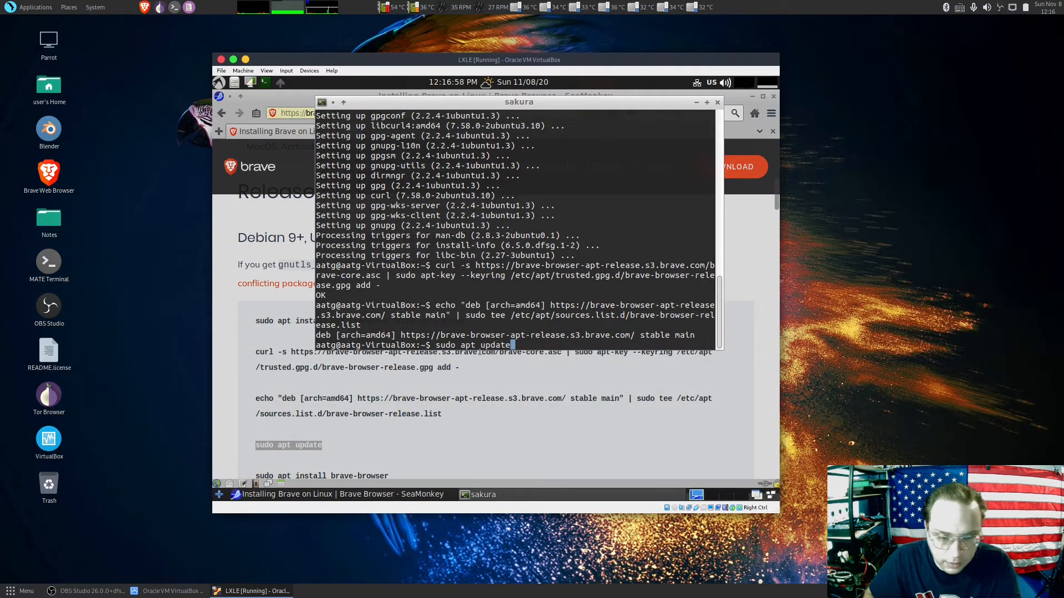
key(Return)
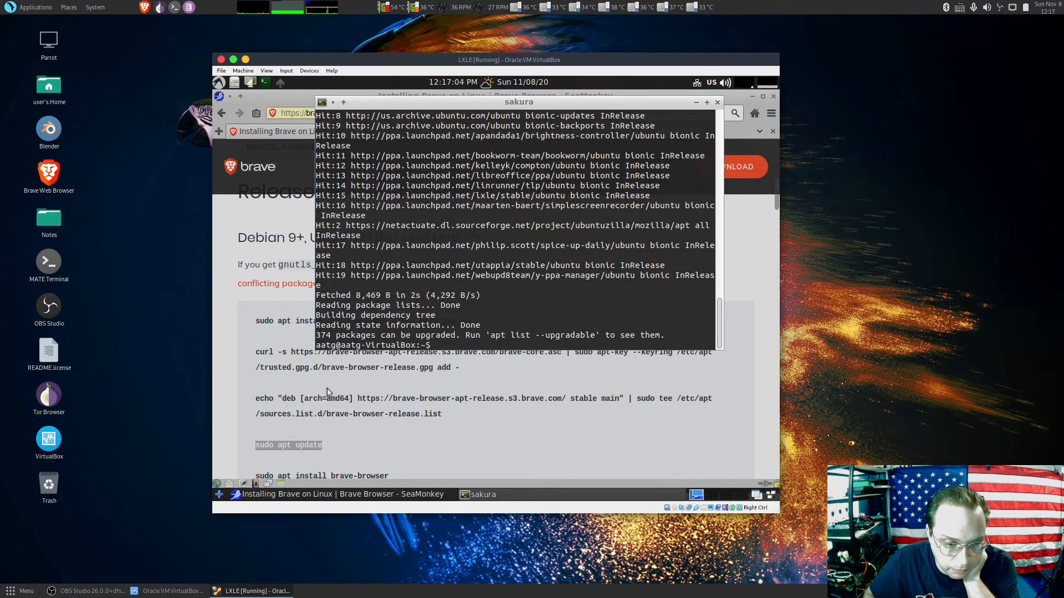
Copy "sudo apt install brave-browser" from the instructions into the terminal, run it and accept the installation with y
click(349, 451)
drag(392, 476, 255, 477)
right_click(260, 475)
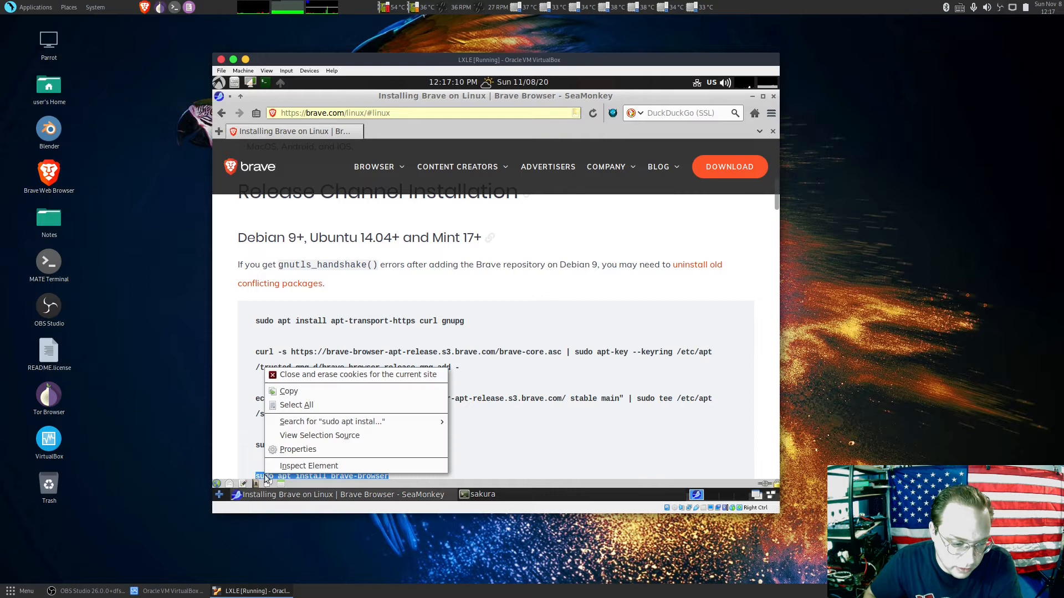
click(294, 392)
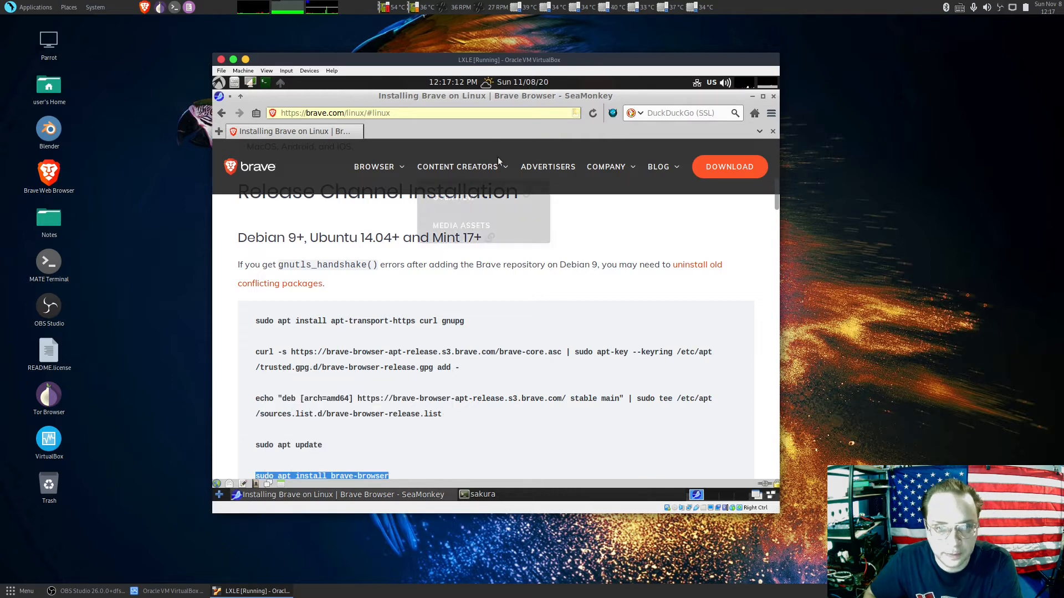
click(478, 494)
key(ctrl+shift+v)
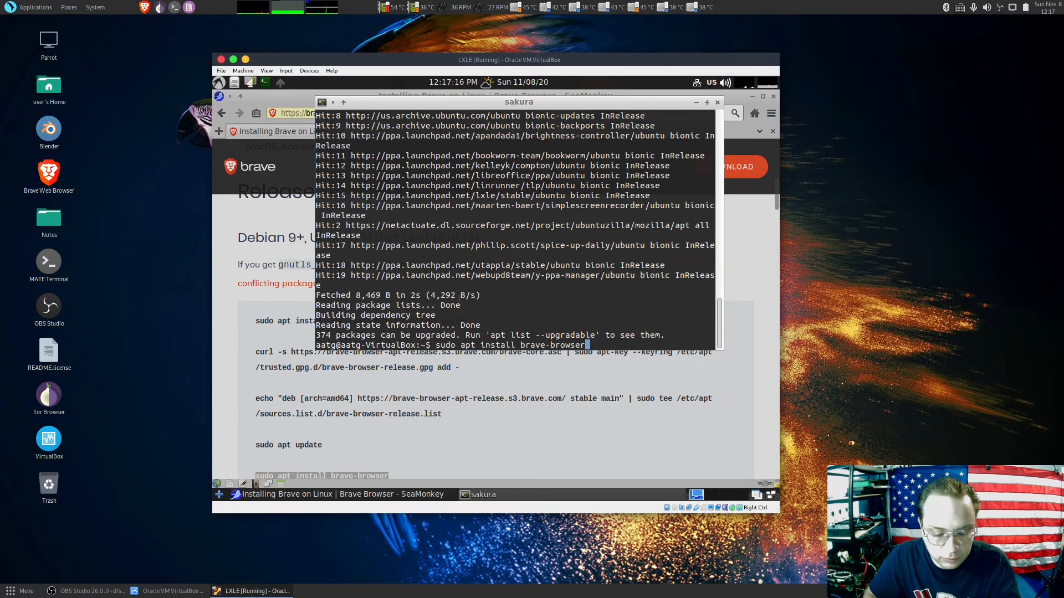
key(Return)
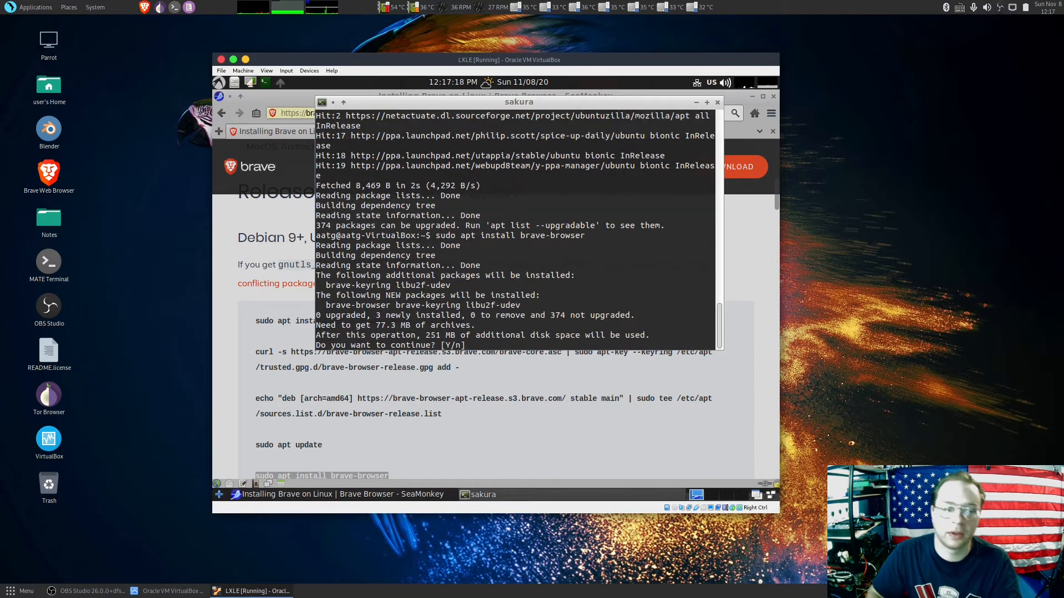
text(y)
key(Return)
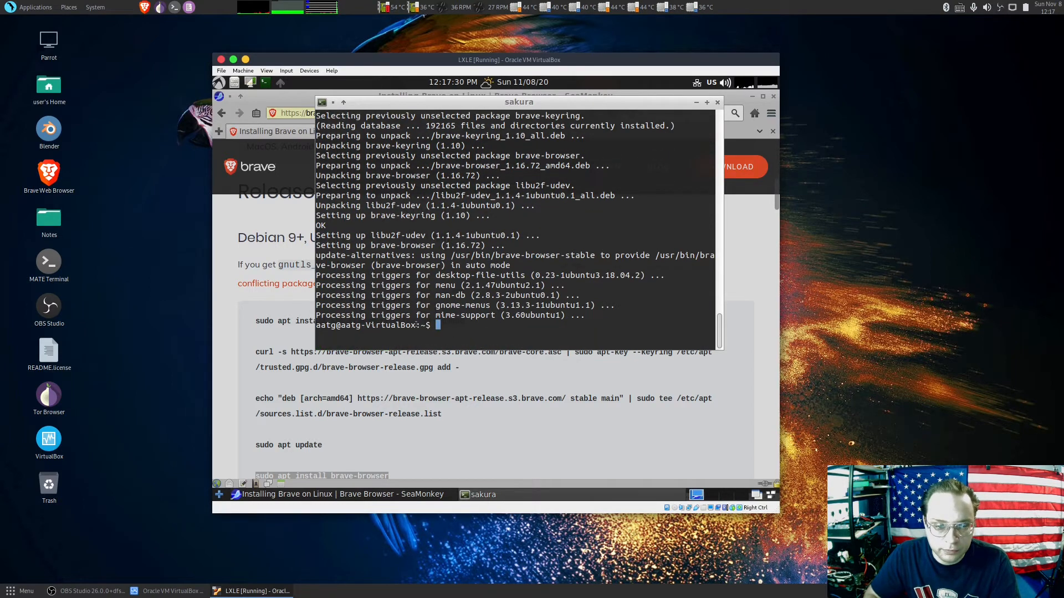
Launch Brave Web Browser, start its welcome tour and check the available sources for importing bookmarks and settings
click(219, 82)
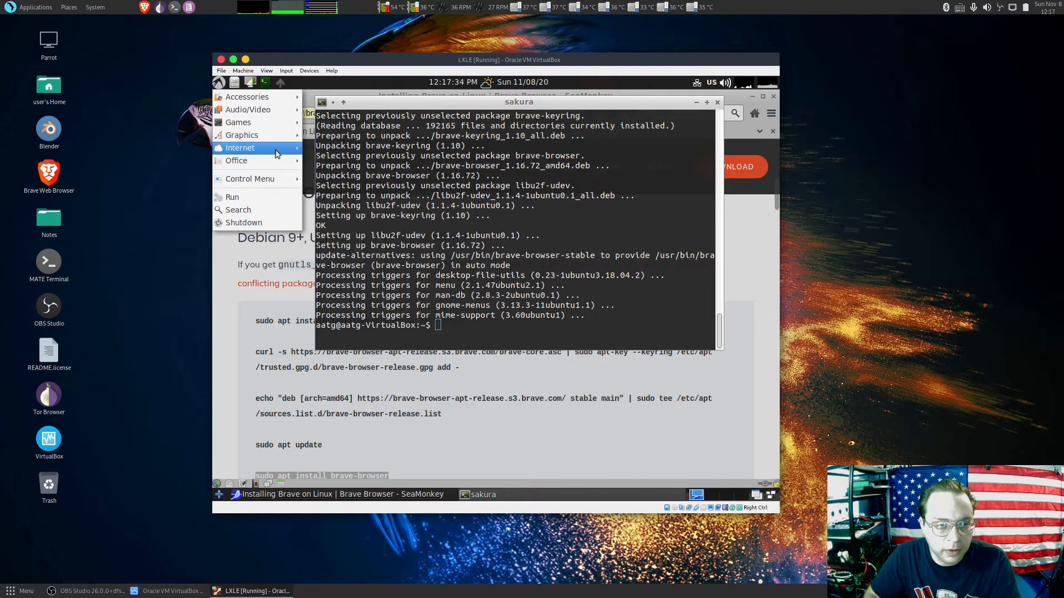
click(318, 149)
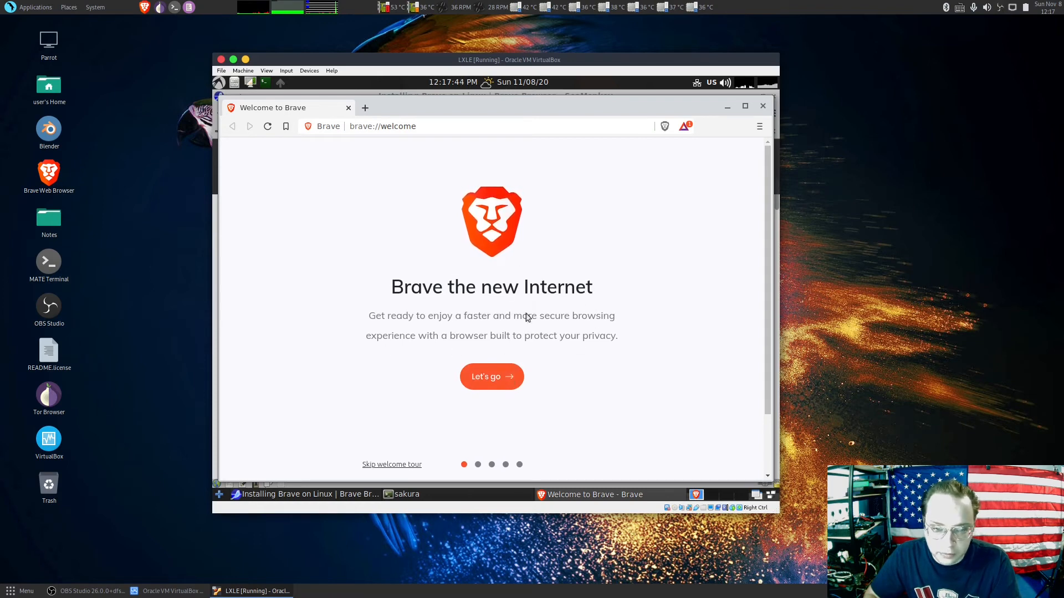
click(482, 376)
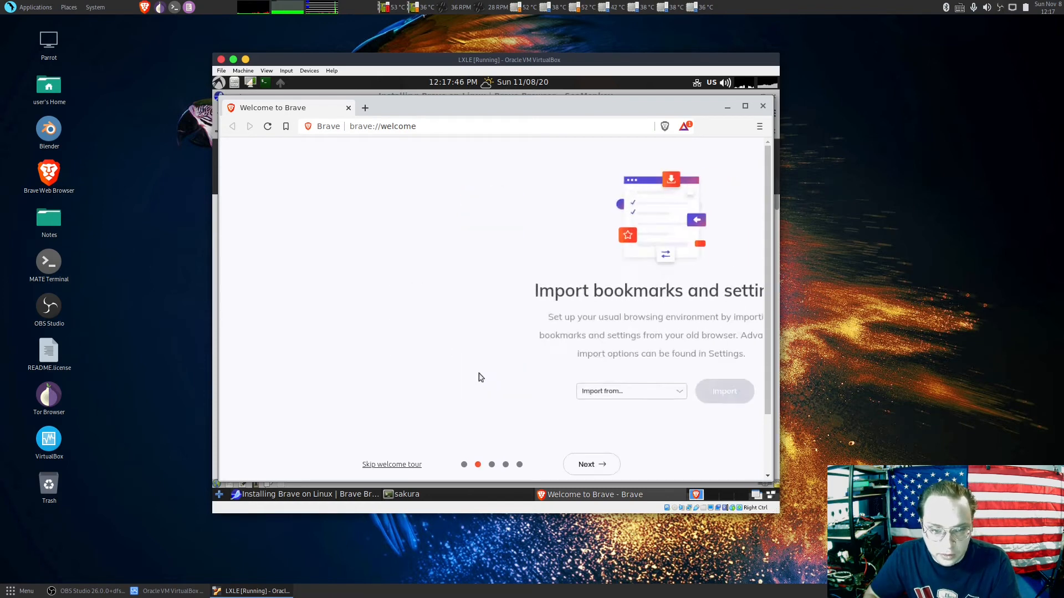
click(485, 404)
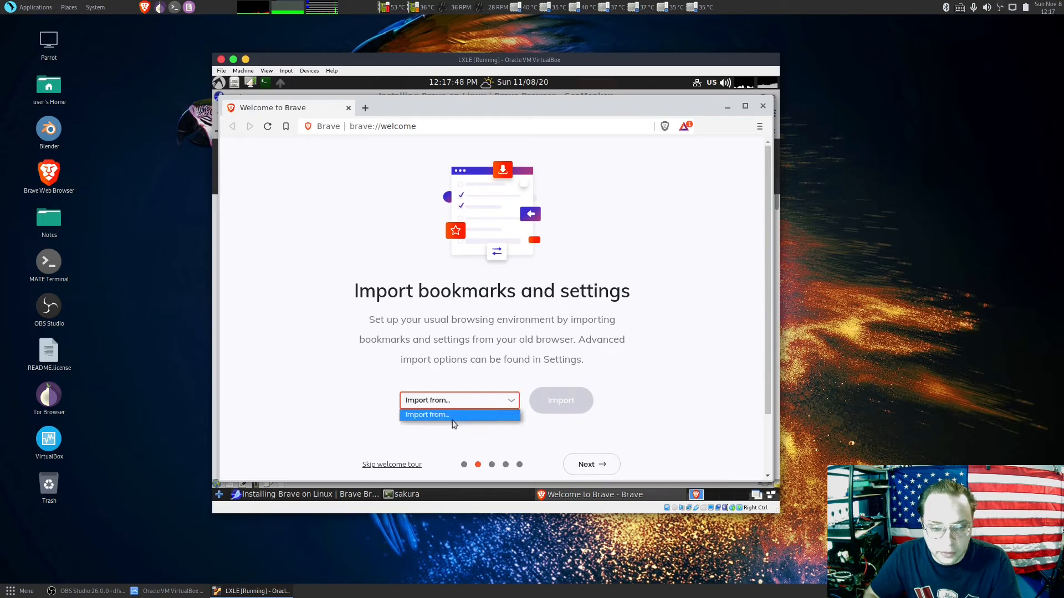
click(481, 404)
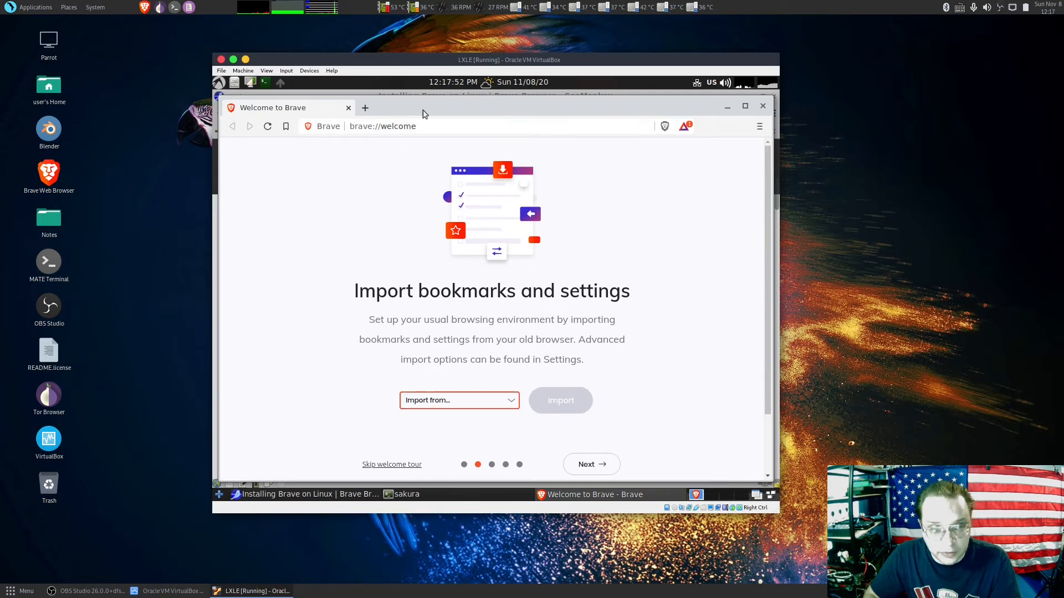
Close the sakura terminal and the SeaMonkey window, keeping the Brave welcome window open on the desktop
drag(429, 111, 434, 164)
click(374, 104)
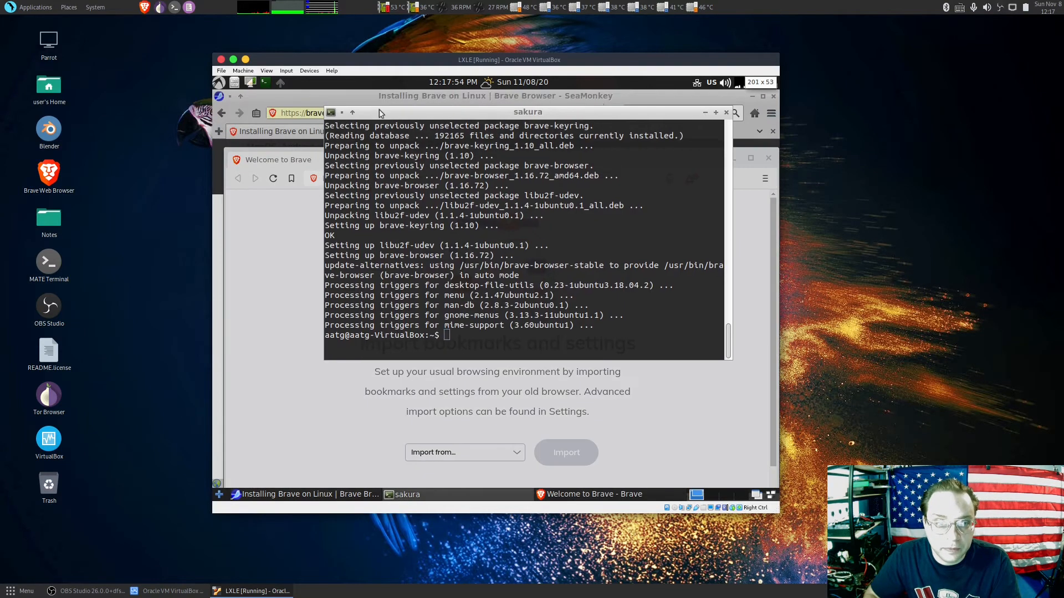
click(717, 103)
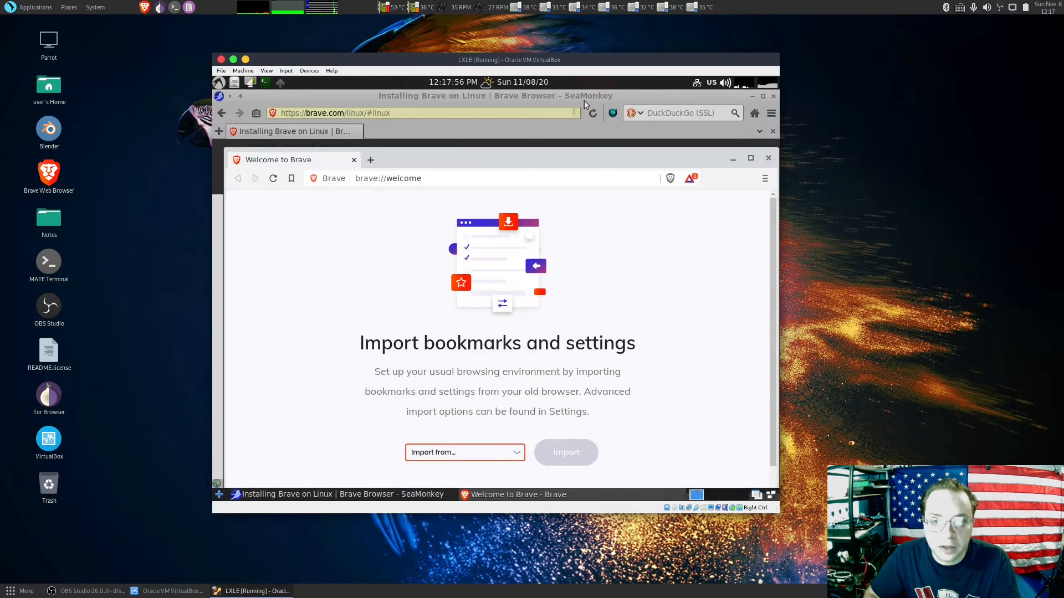
click(511, 495)
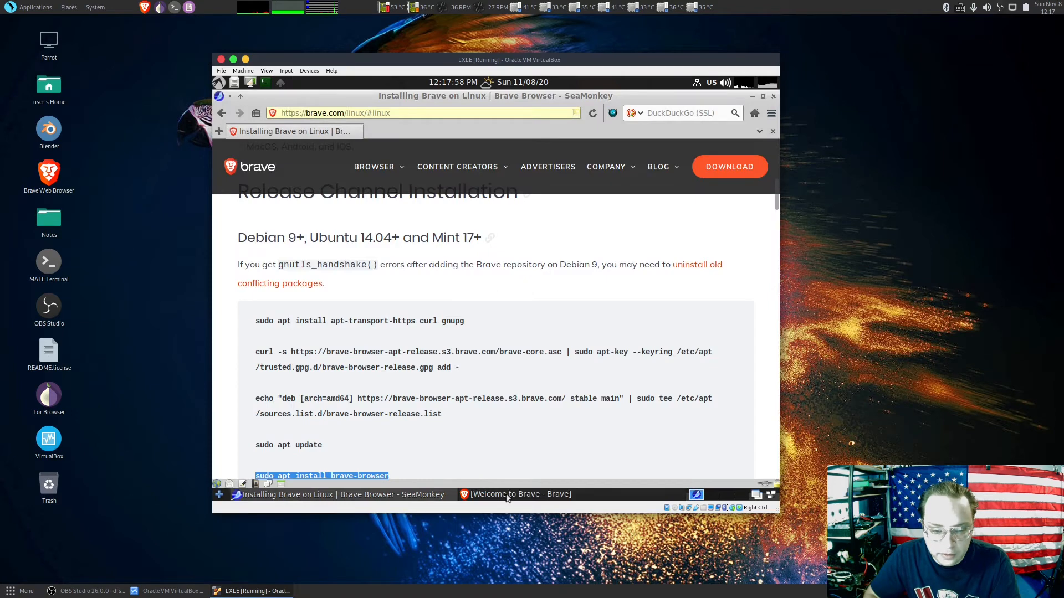
click(509, 497)
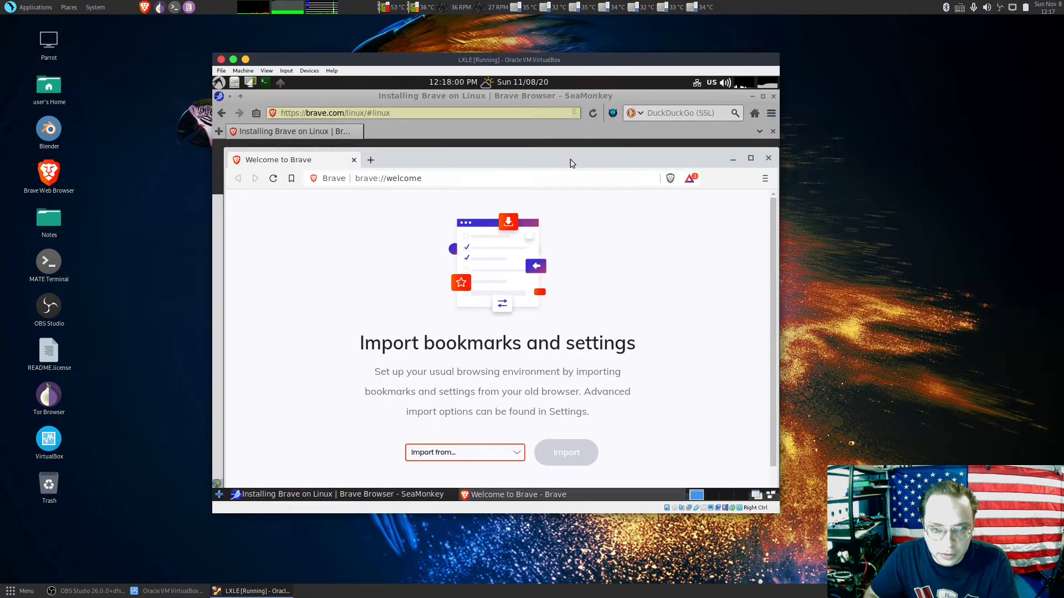
drag(572, 163, 566, 115)
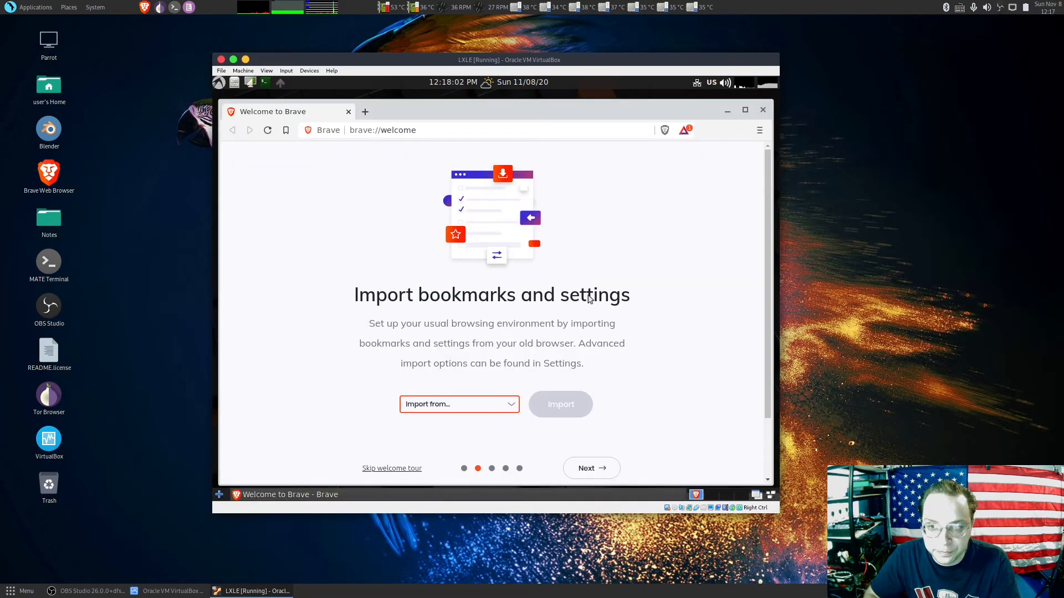
Continue the Brave welcome tour past the import and Shields pages and set Startpage as the default search engine
click(585, 472)
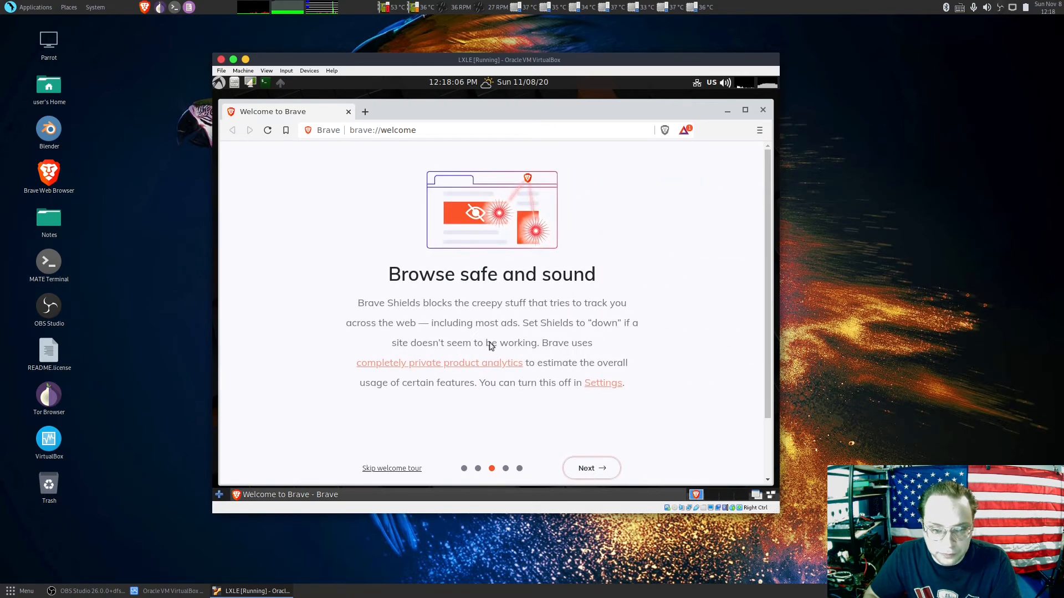
click(590, 469)
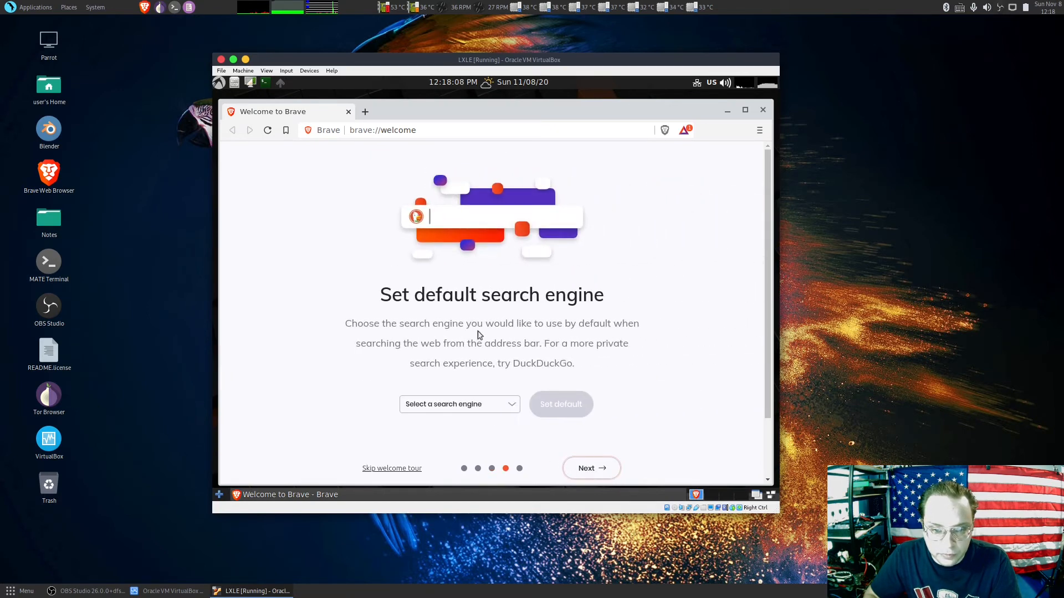
click(499, 411)
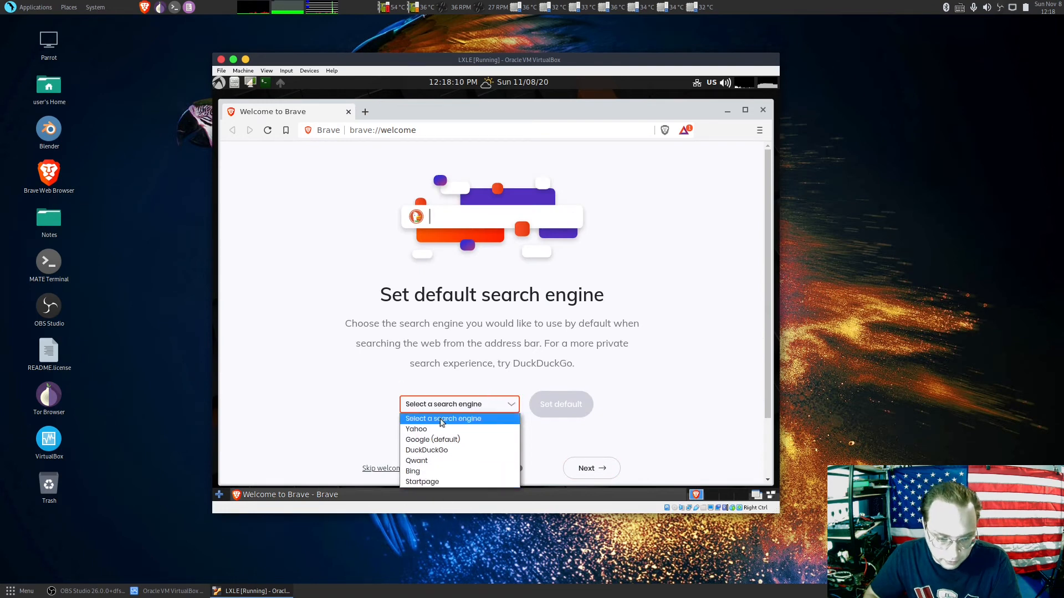
click(413, 482)
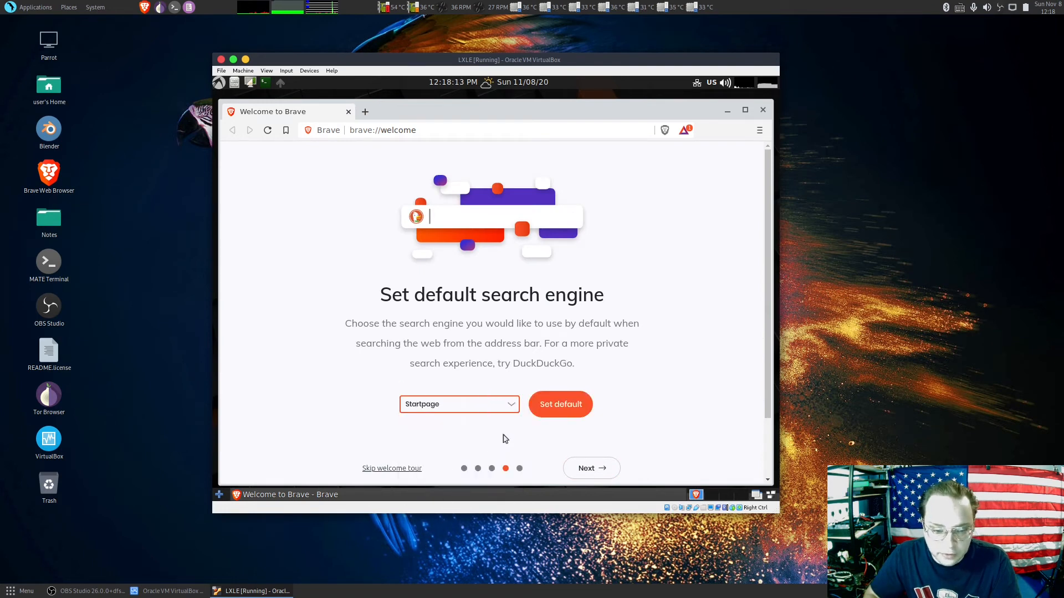
click(565, 406)
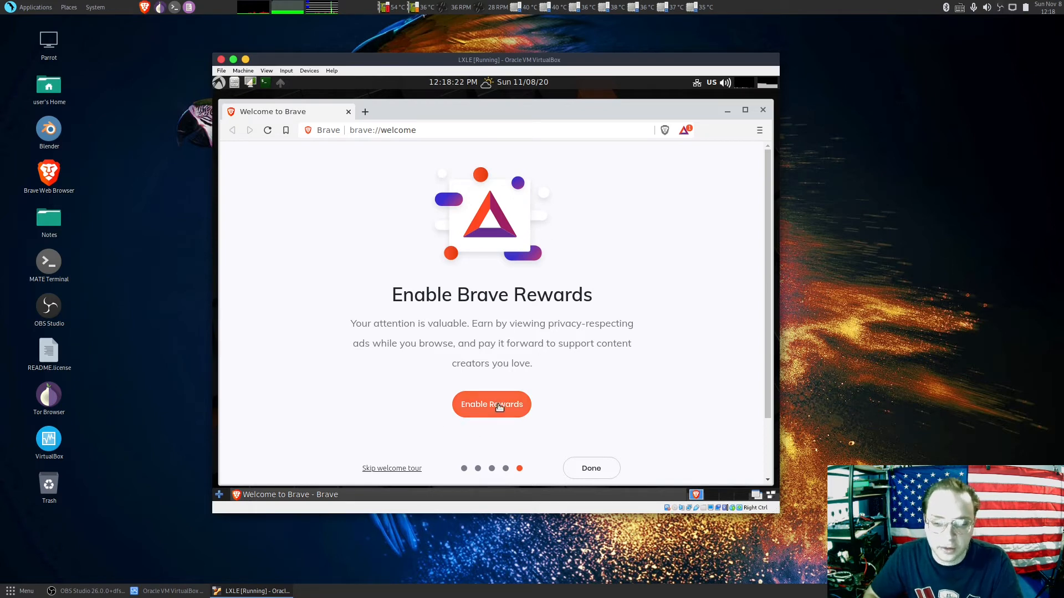
Finish the welcome tour without enabling Brave Rewards and close the browser
click(592, 469)
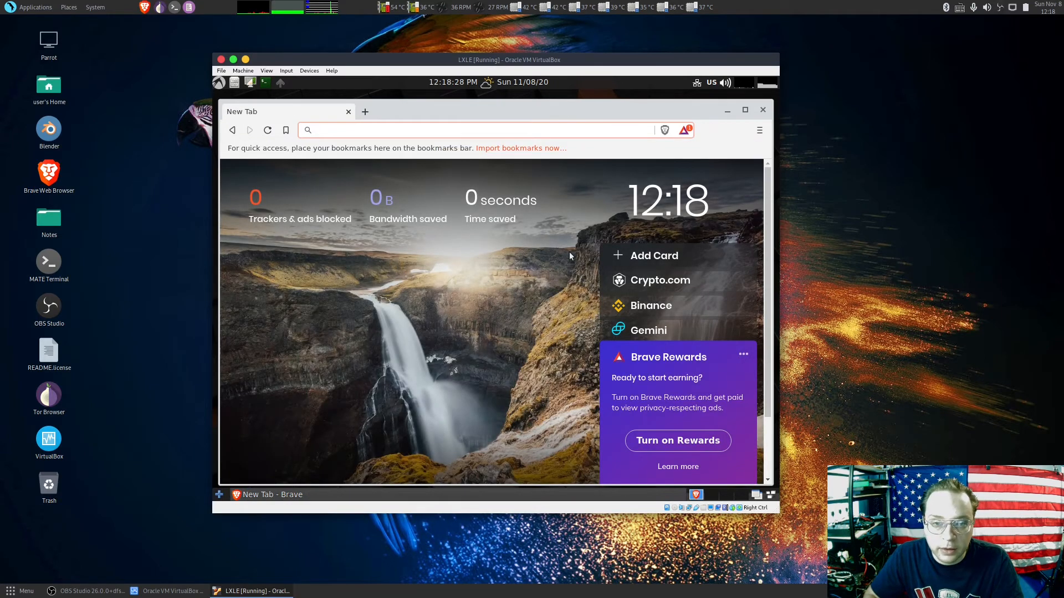
click(762, 110)
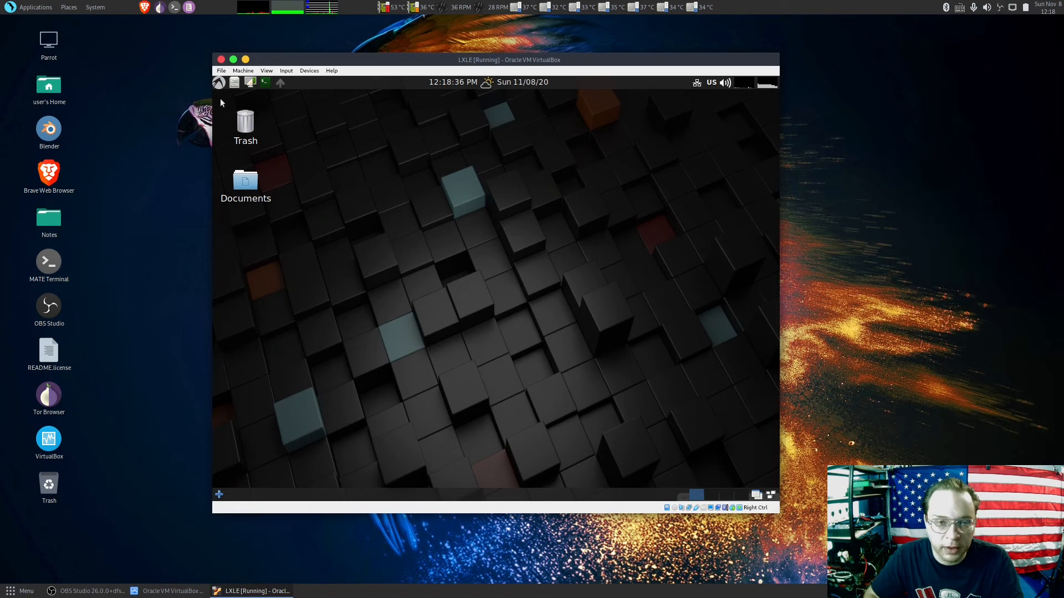
Launch System Profiler and Benchmark, review the computer summary of operating system, hardware and storage, and close it
click(219, 82)
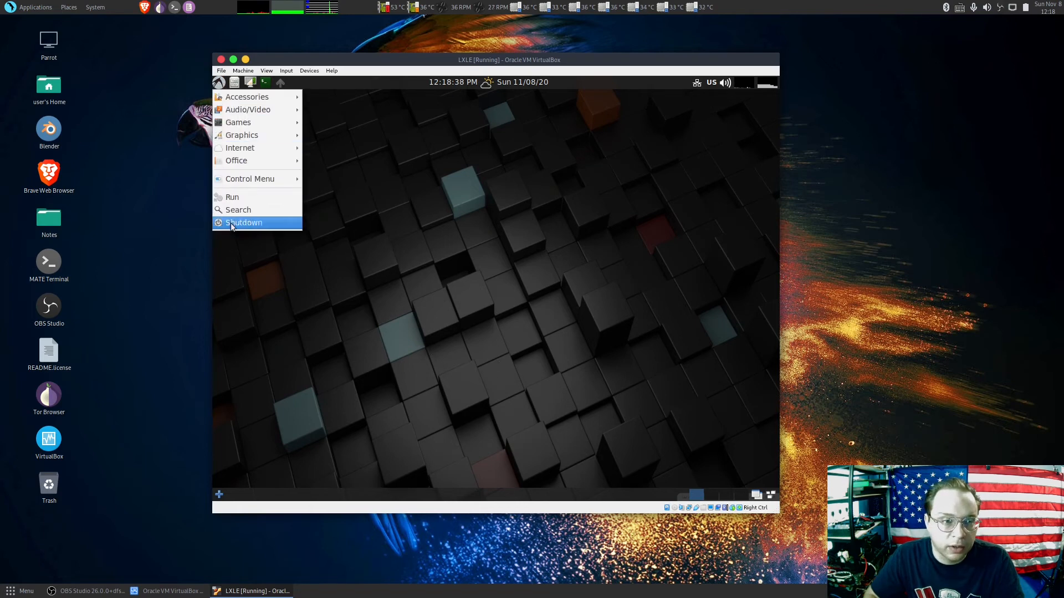
mouse_move(283, 98)
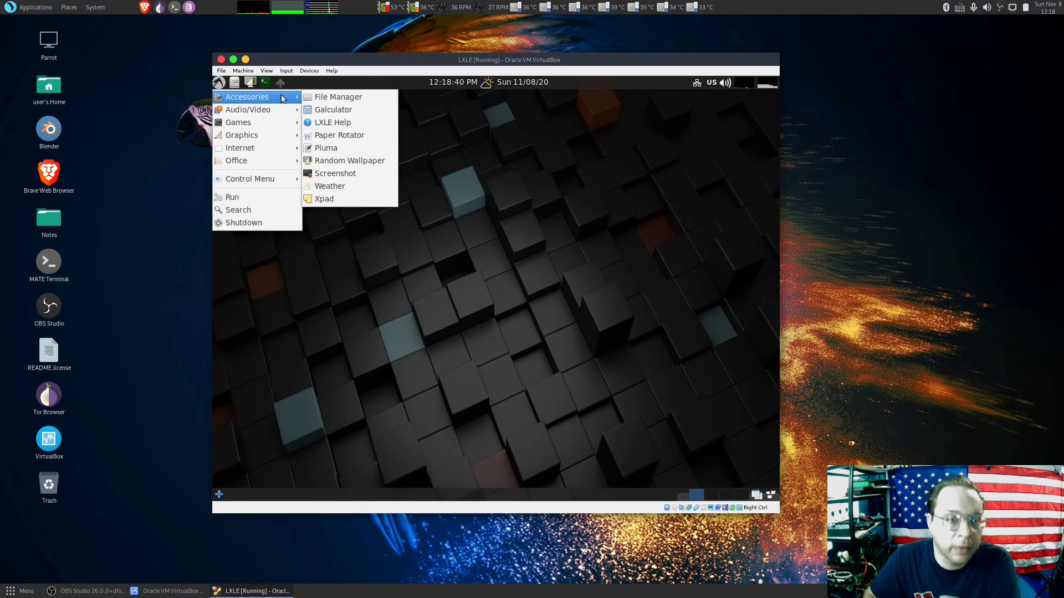
mouse_move(272, 179)
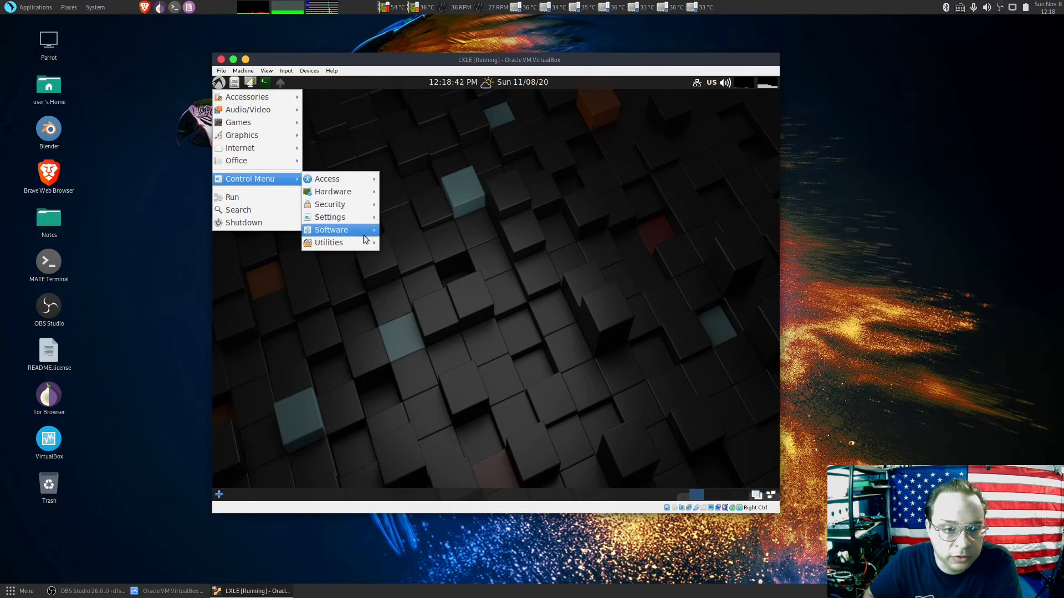
mouse_move(362, 244)
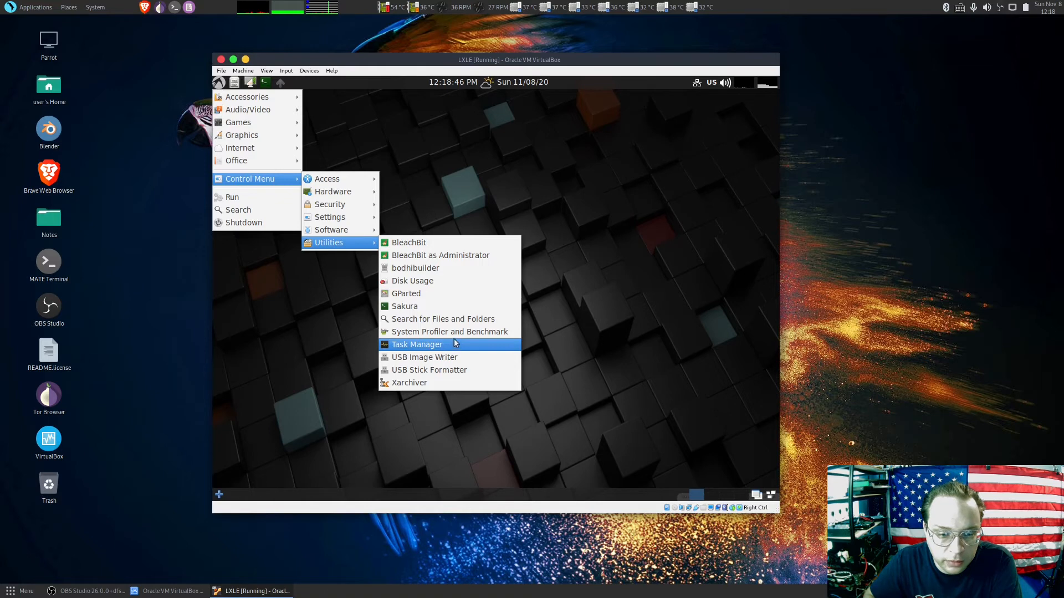
click(439, 332)
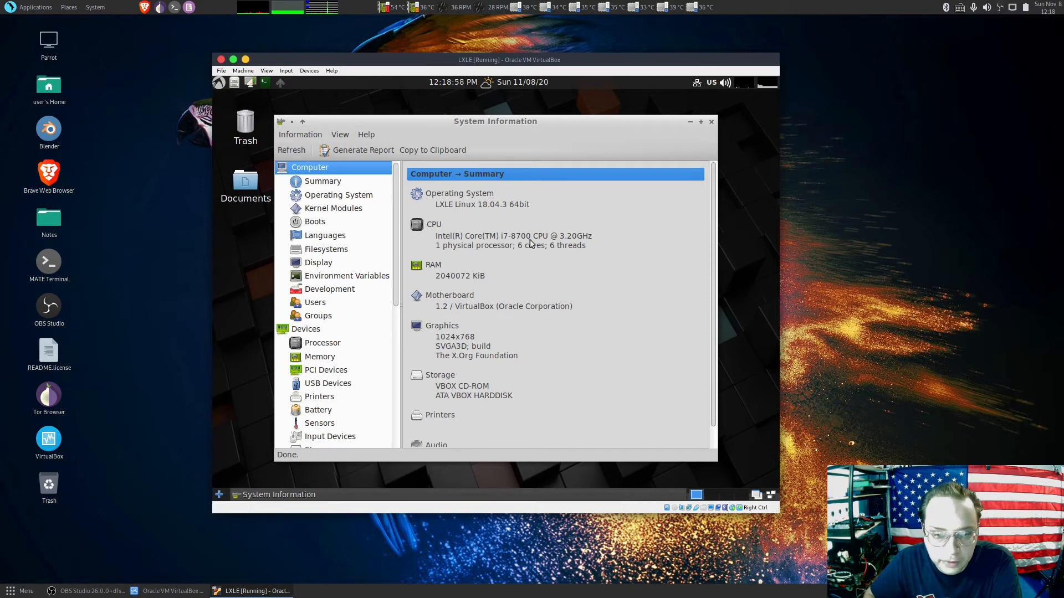
scroll(439, 333, down, 1)
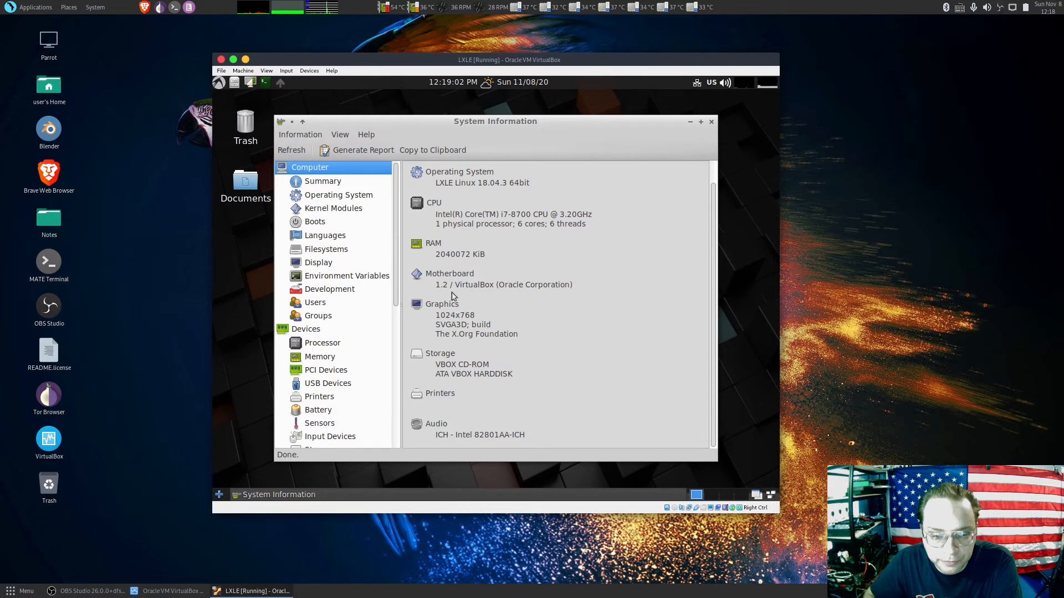
scroll(481, 377, up, 1)
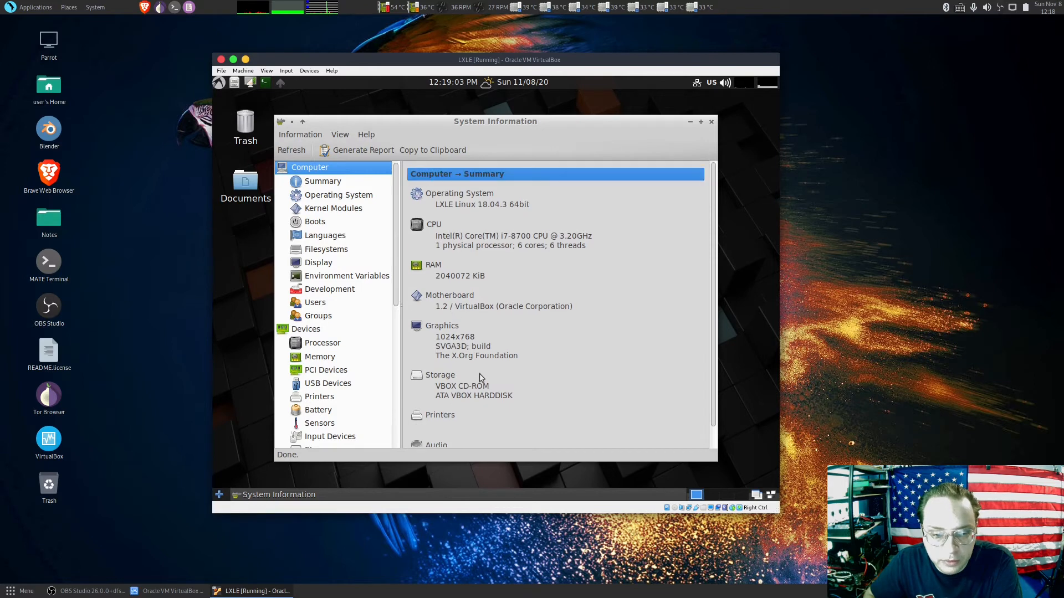
click(712, 123)
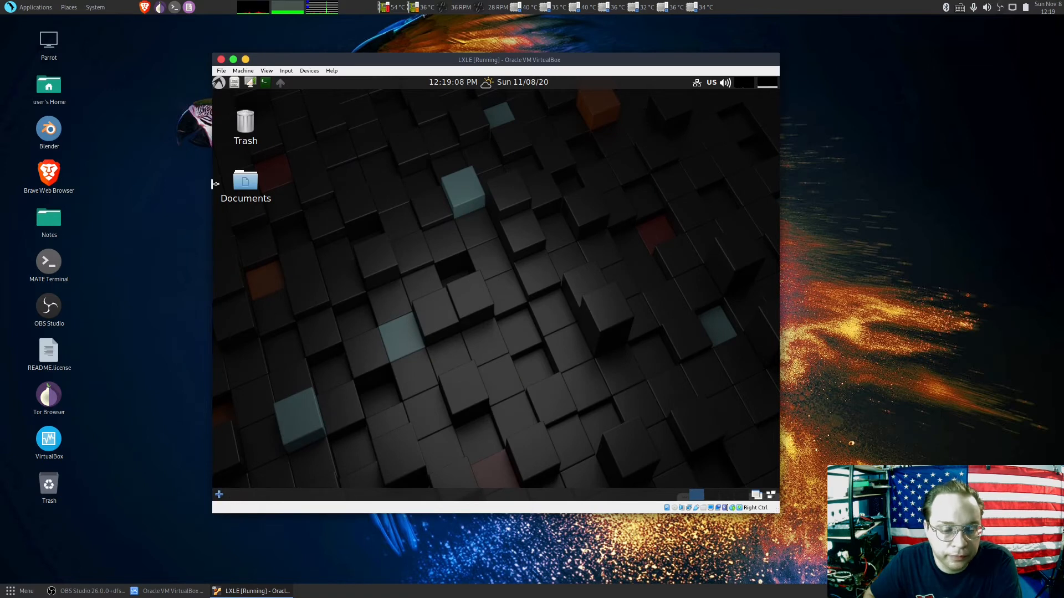
Add a desktop shortcut for the System Profiler and Benchmark utility
click(219, 83)
mouse_move(254, 150)
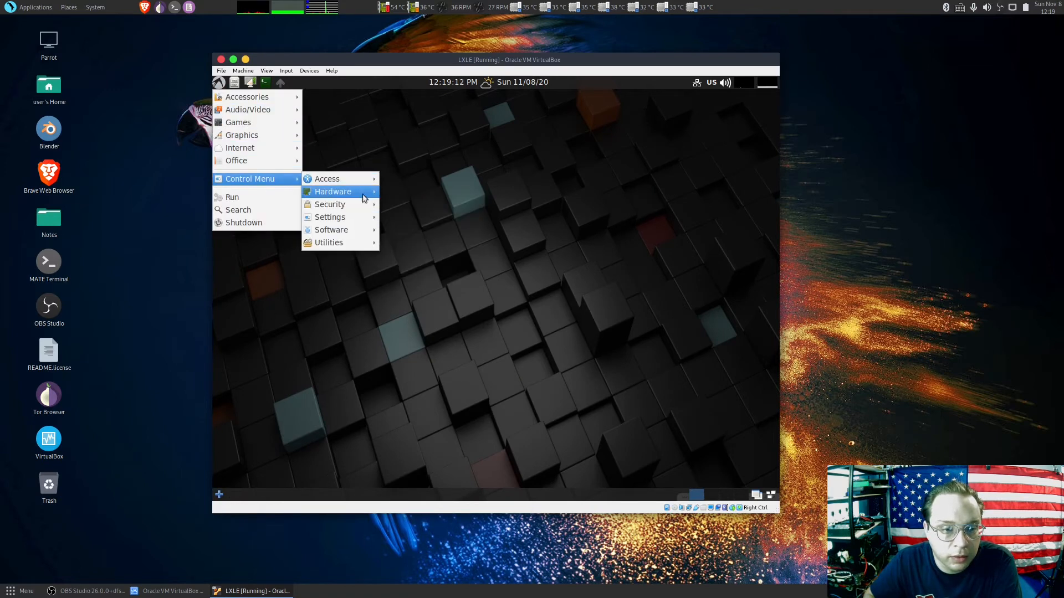
mouse_move(367, 194)
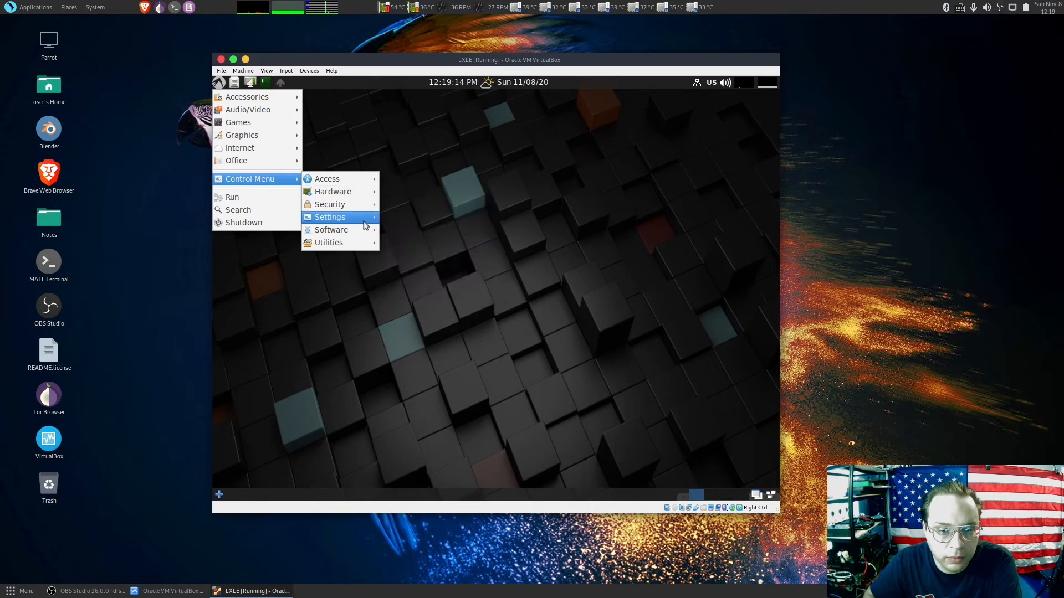
mouse_move(357, 222)
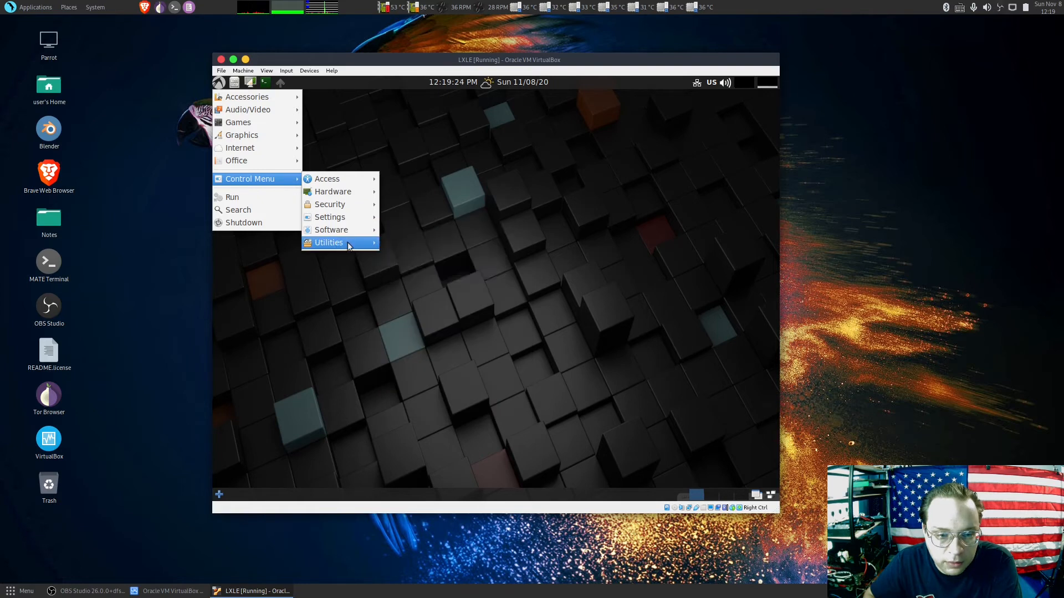
mouse_move(350, 246)
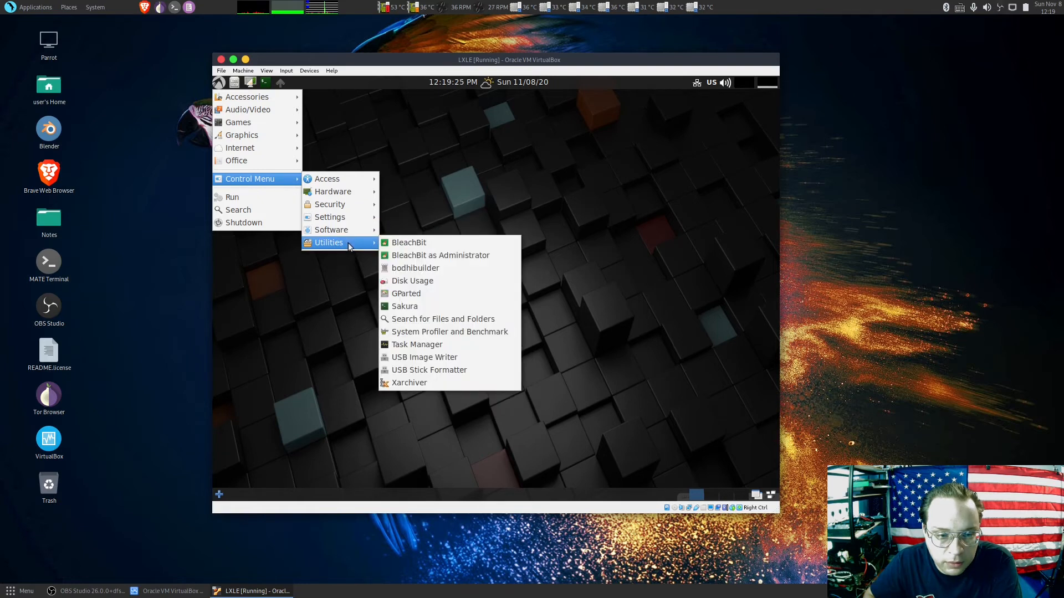
right_click(462, 333)
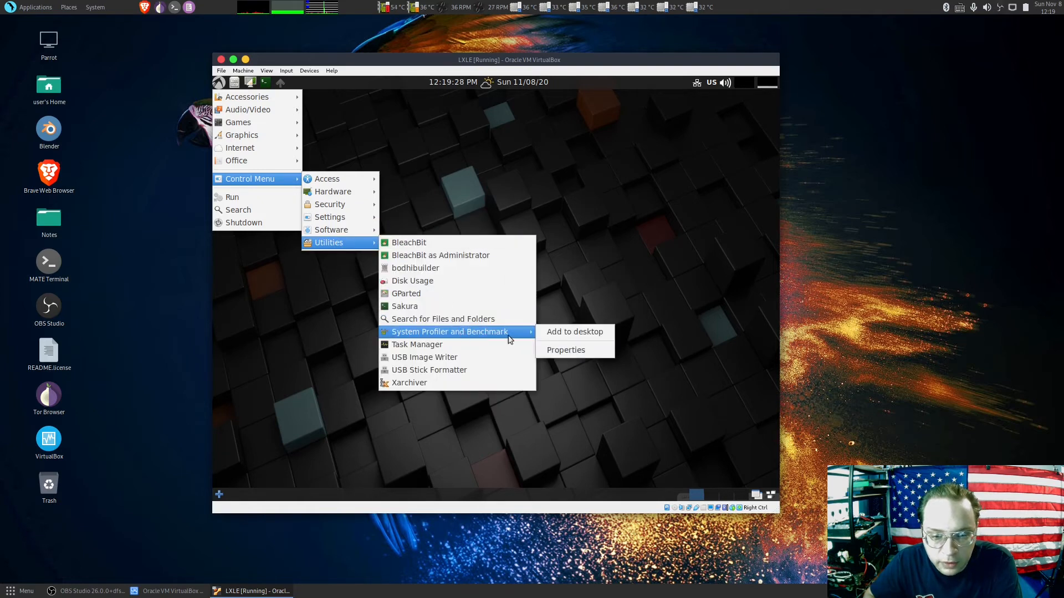
click(559, 333)
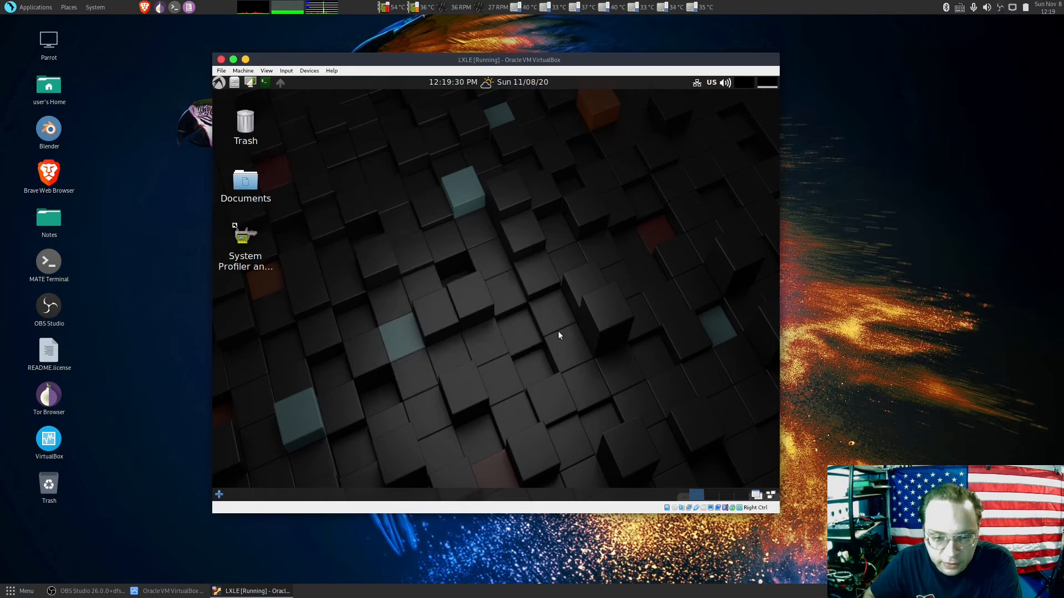
Add a Brave Web Browser shortcut to the desktop and try to place it among the LXLE panel's launchers
click(218, 82)
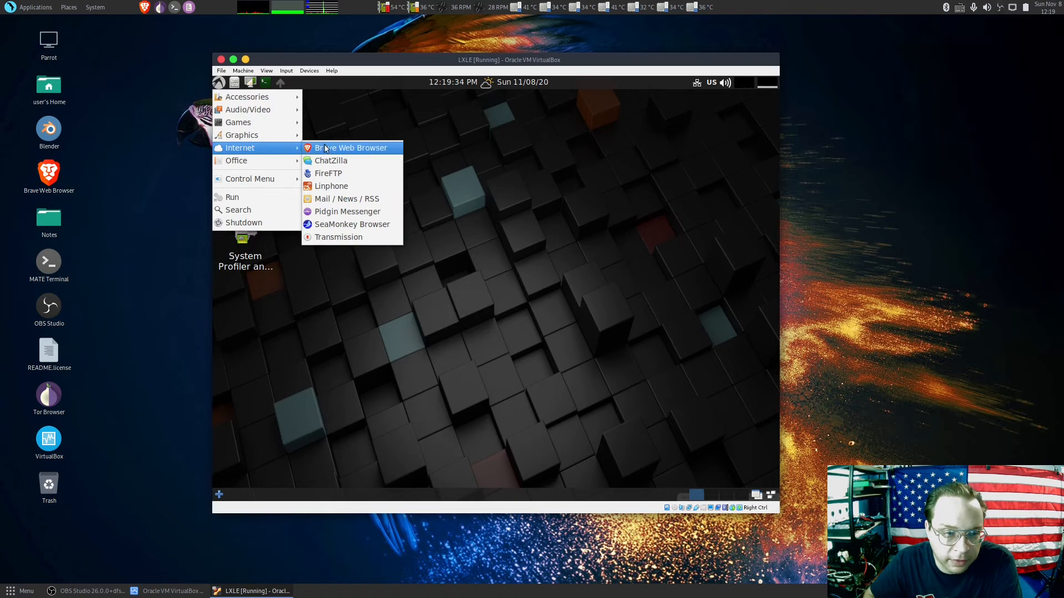
right_click(338, 152)
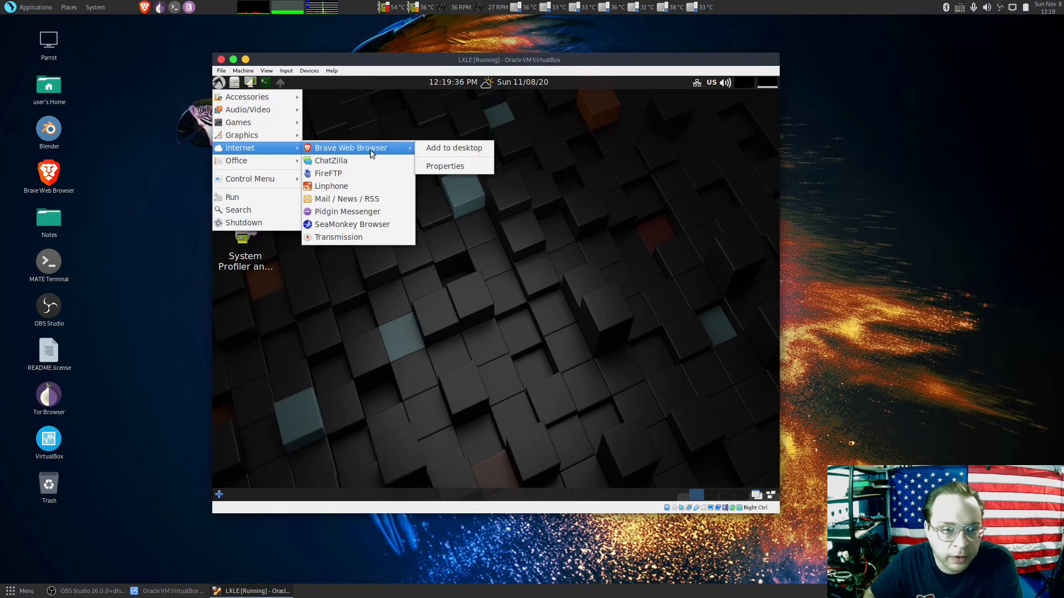
click(435, 148)
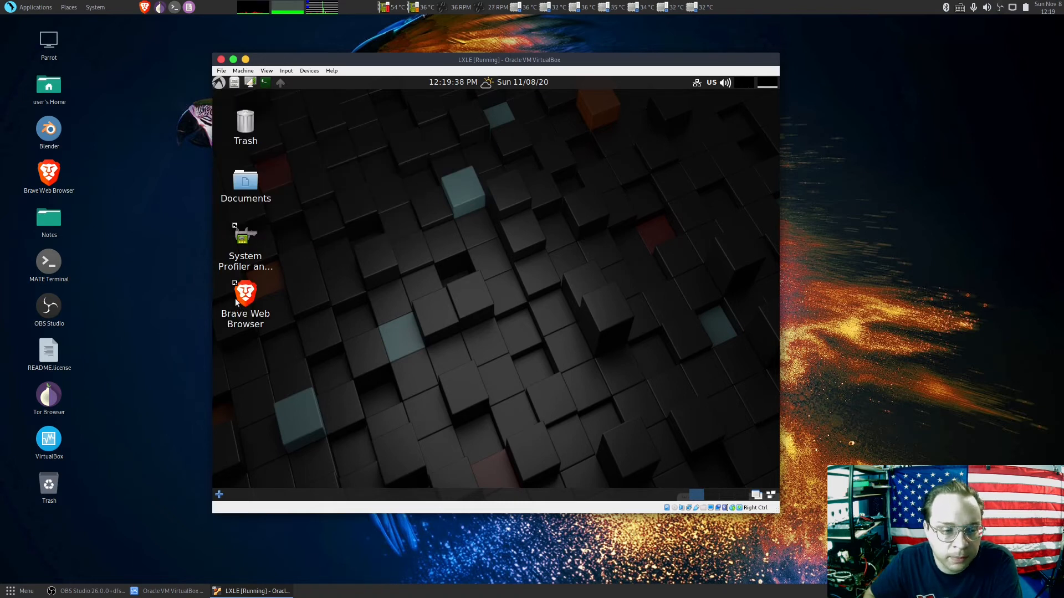
drag(236, 302, 284, 83)
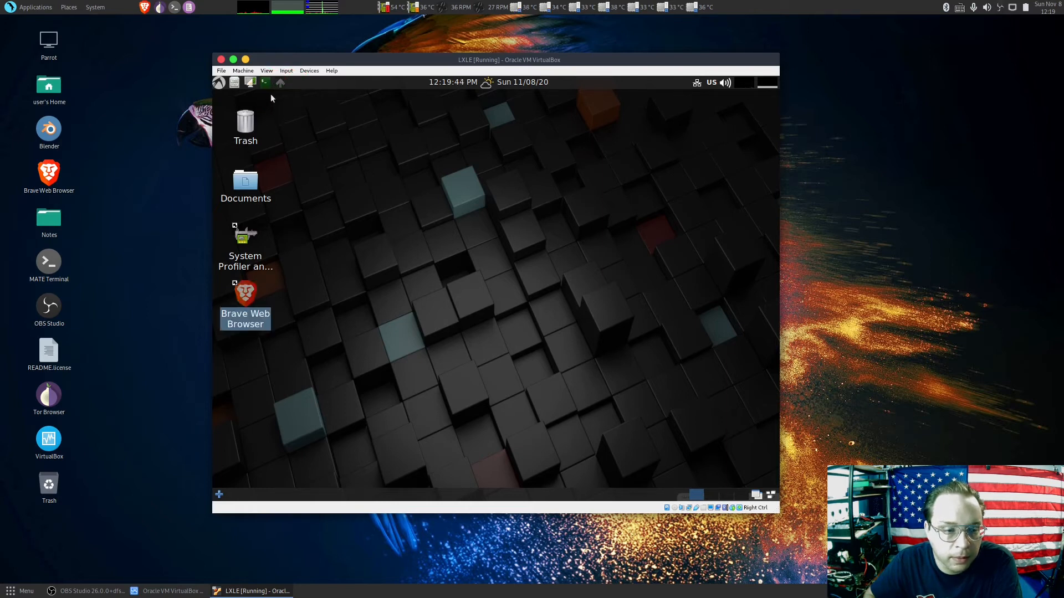
Try again to place the desktop's Brave Web Browser shortcut among the LXLE panel's launchers
drag(246, 297, 280, 92)
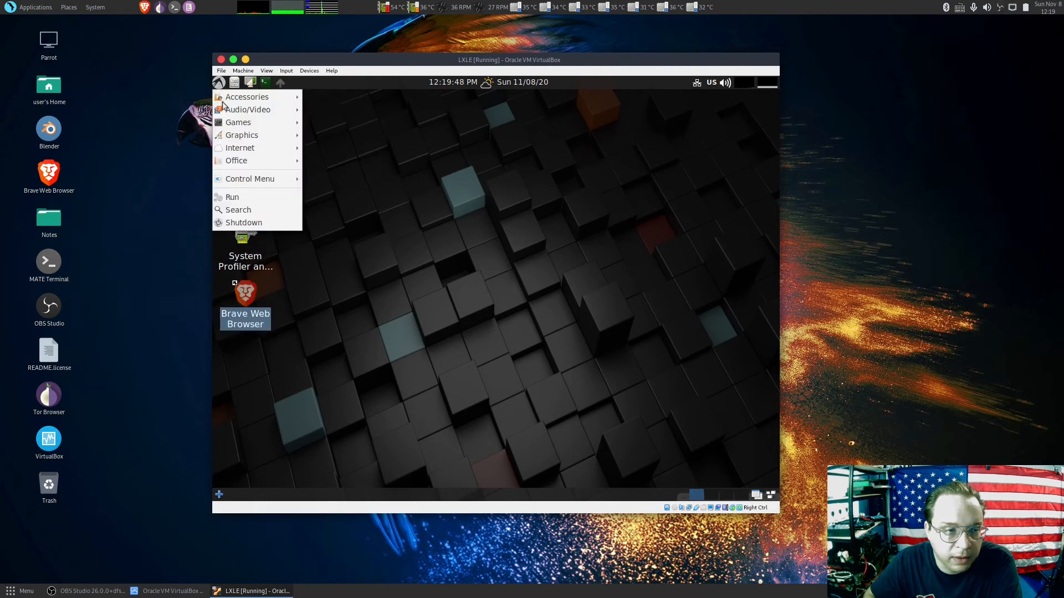
click(219, 82)
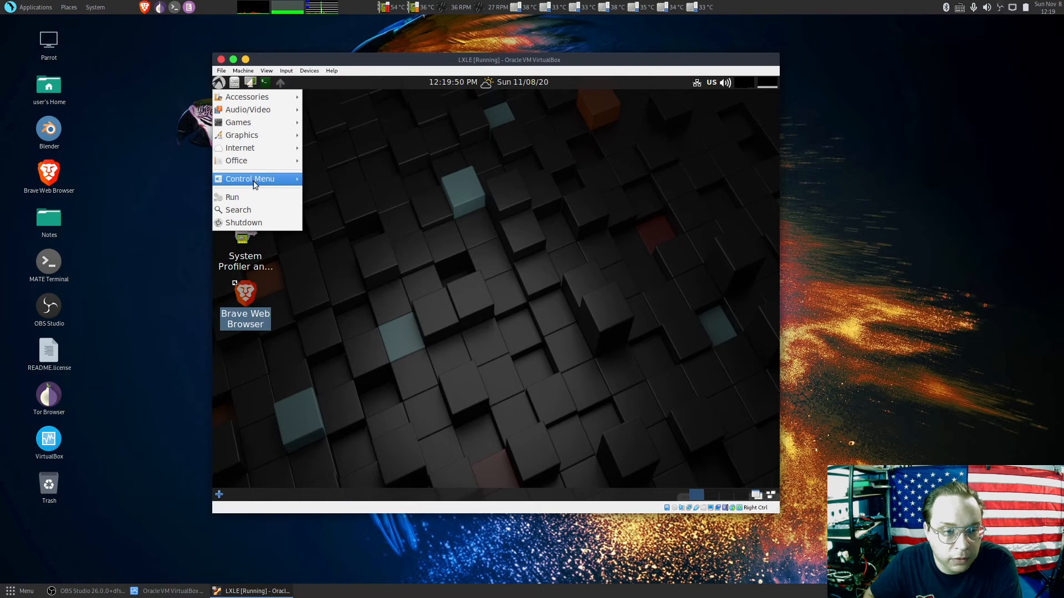
click(560, 200)
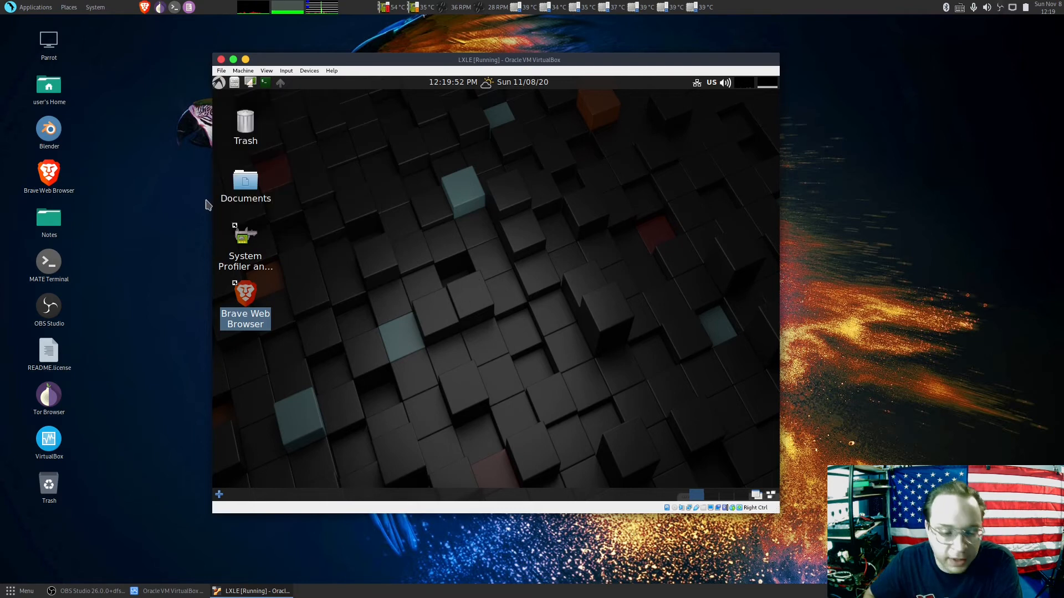
Shut down the LXLE guest system from its session options
click(218, 83)
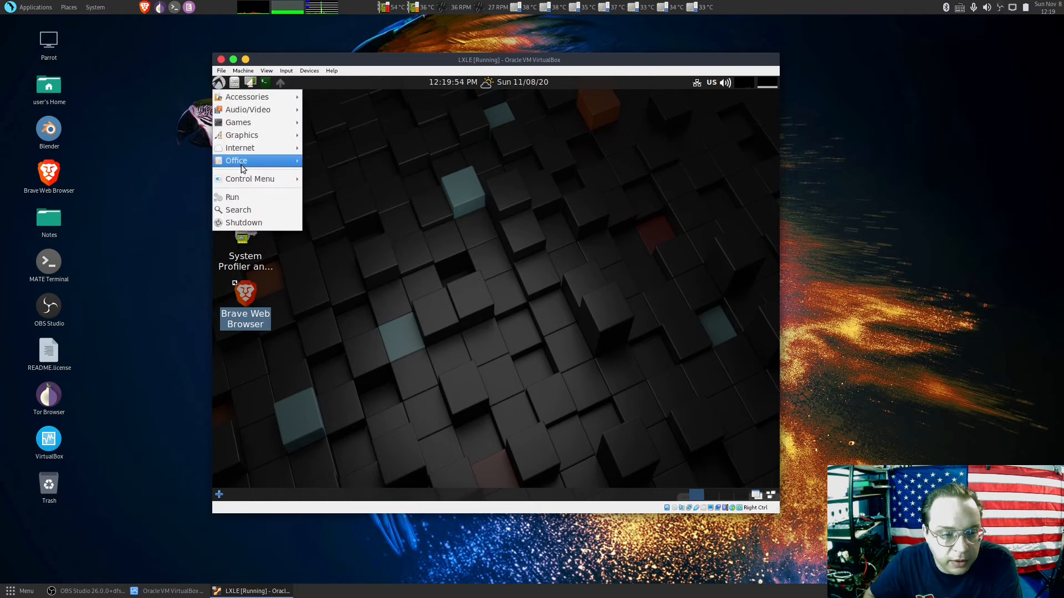
click(244, 227)
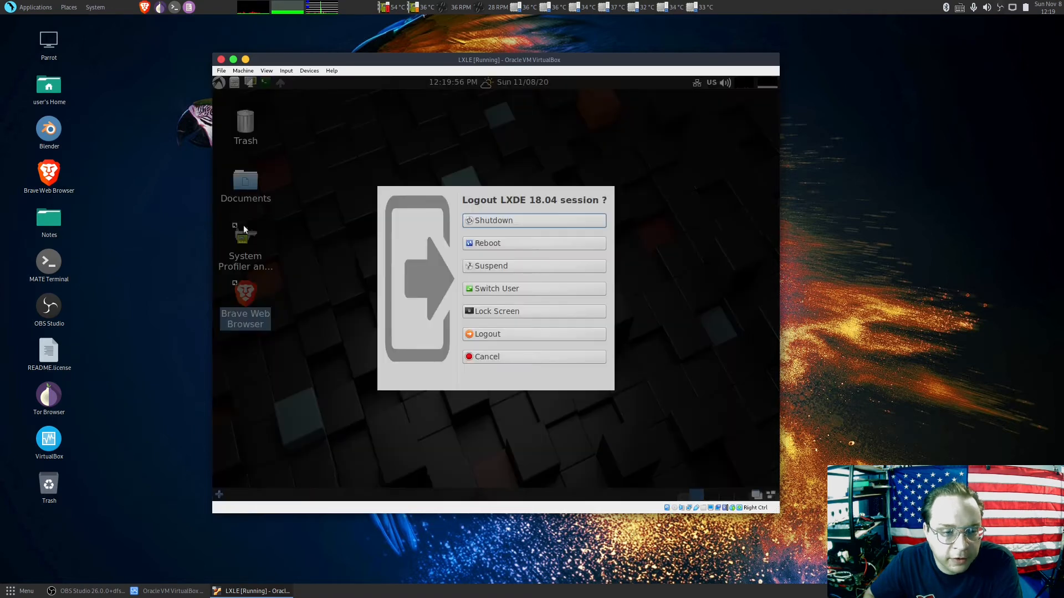
click(527, 221)
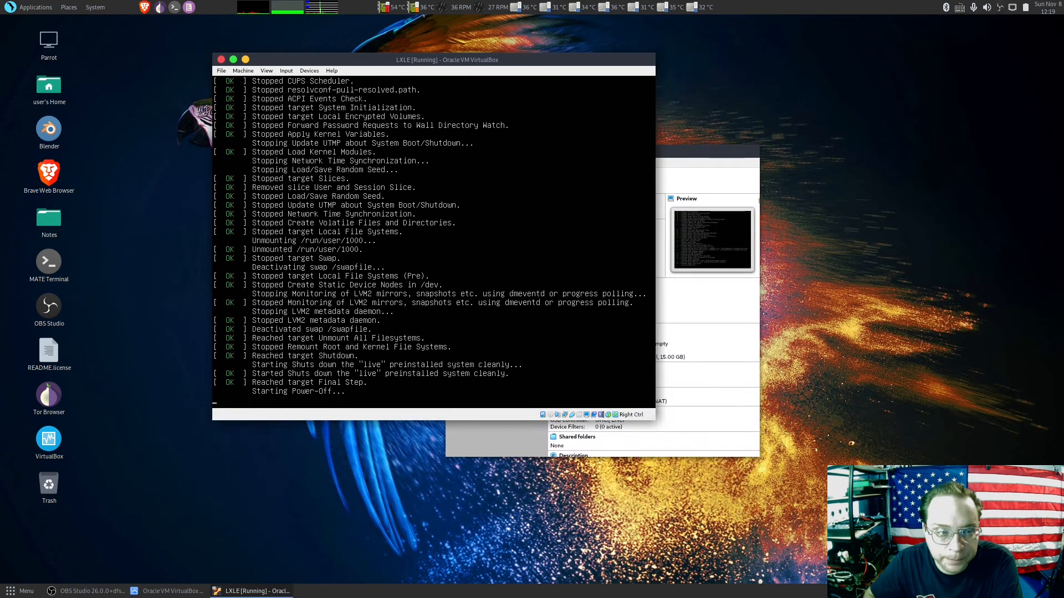
Reduce the LXLE virtual machine's base memory to 1024 MB and save its settings
click(579, 179)
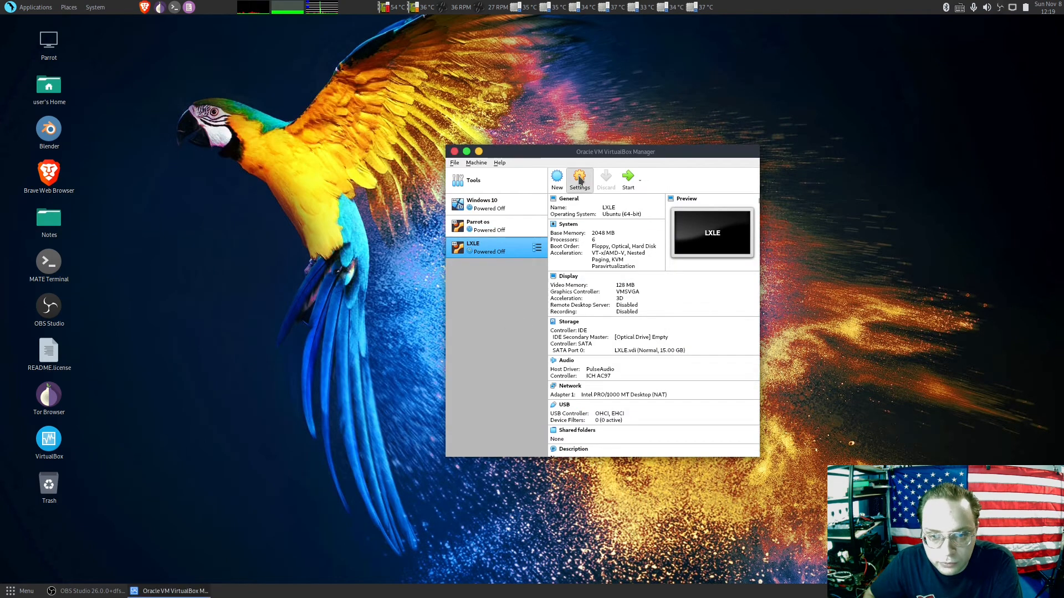
click(459, 191)
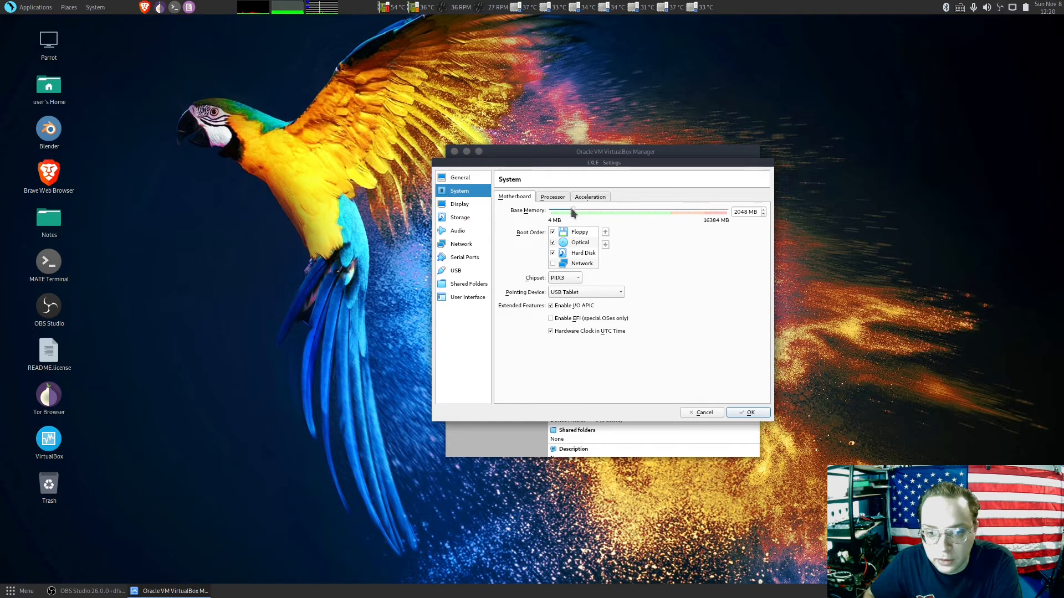
drag(572, 208, 563, 209)
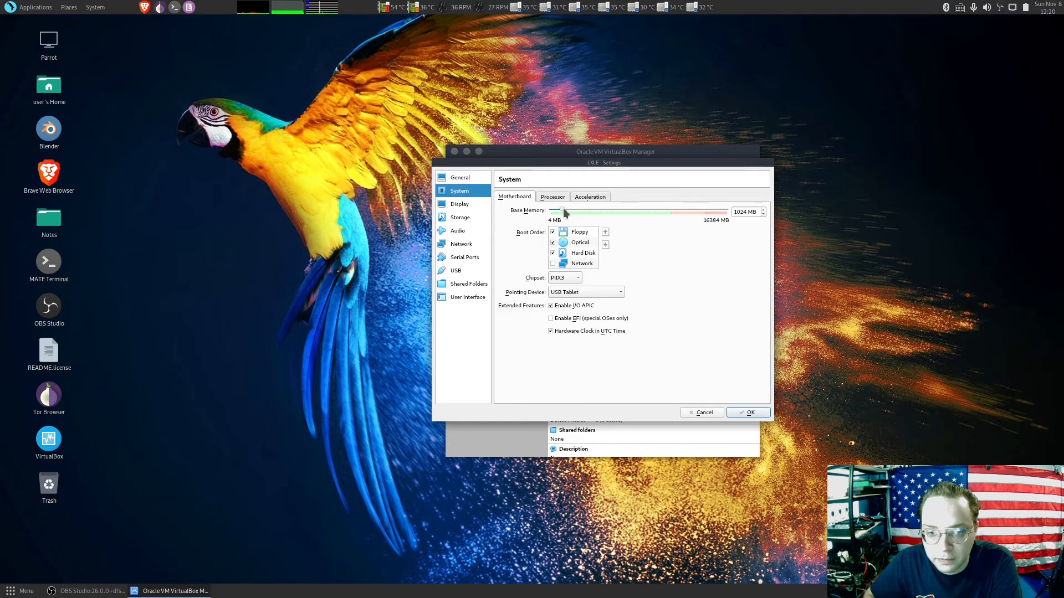
click(745, 413)
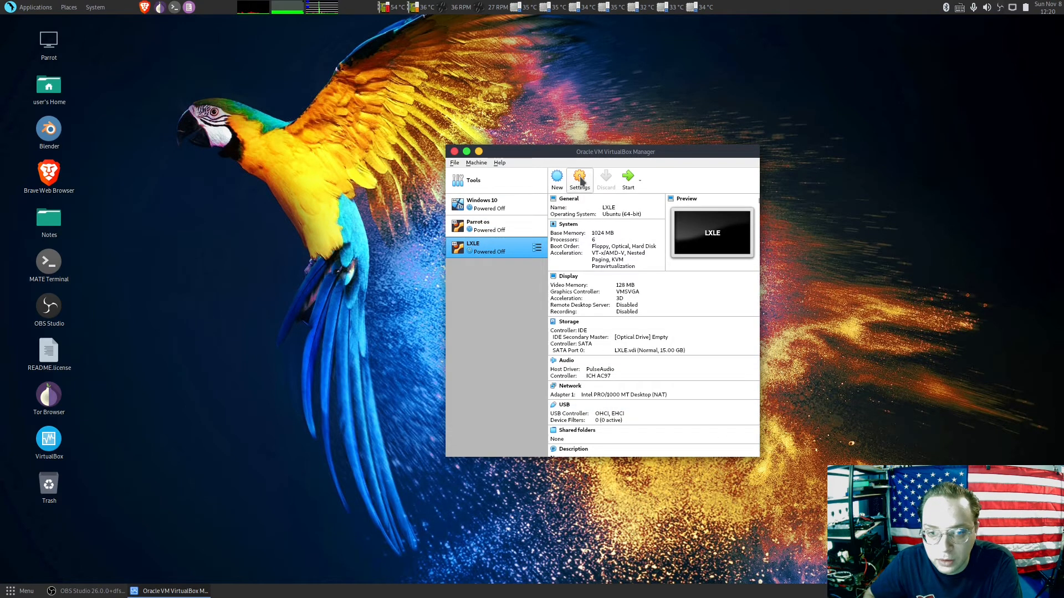
Start the LXLE virtual machine and log in with the account password
click(628, 177)
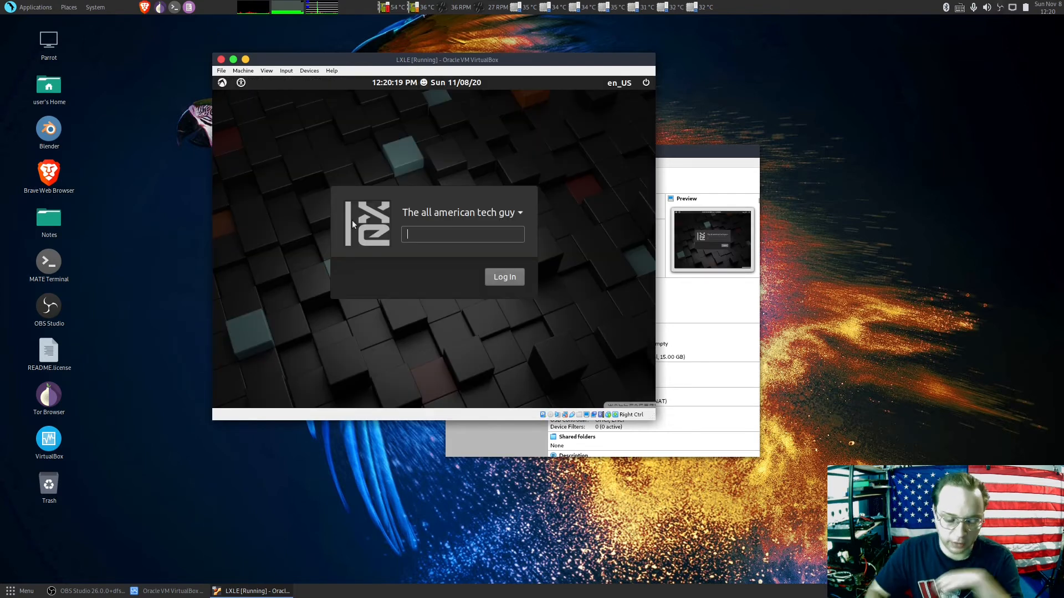
text(*******)
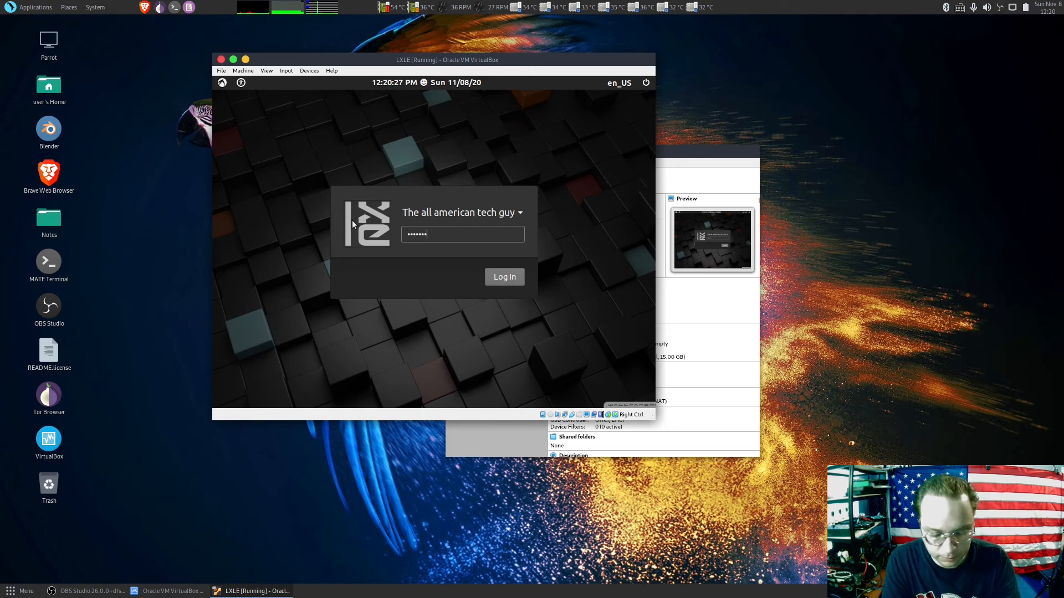
key(Return)
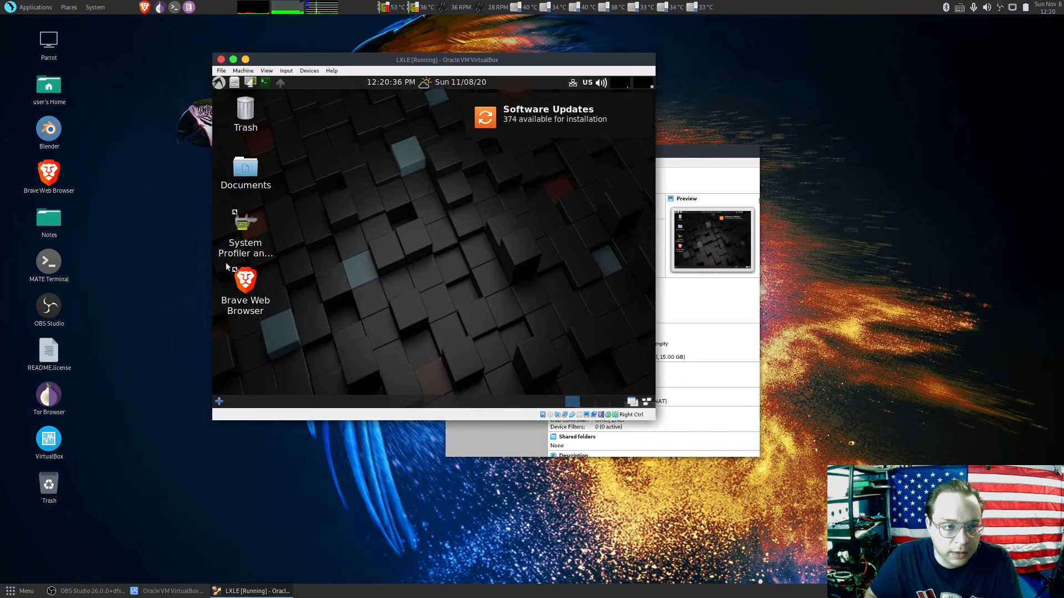
Launch Brave from its desktop shortcut to test how it opens, and close it to return to the desktop
double_click(246, 283)
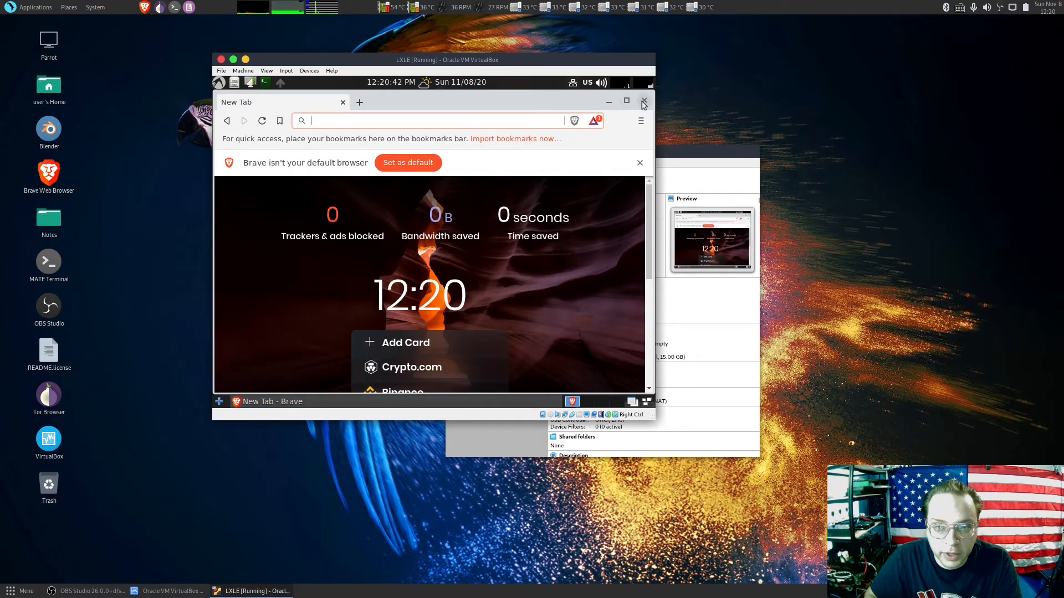
click(644, 101)
right_click(341, 170)
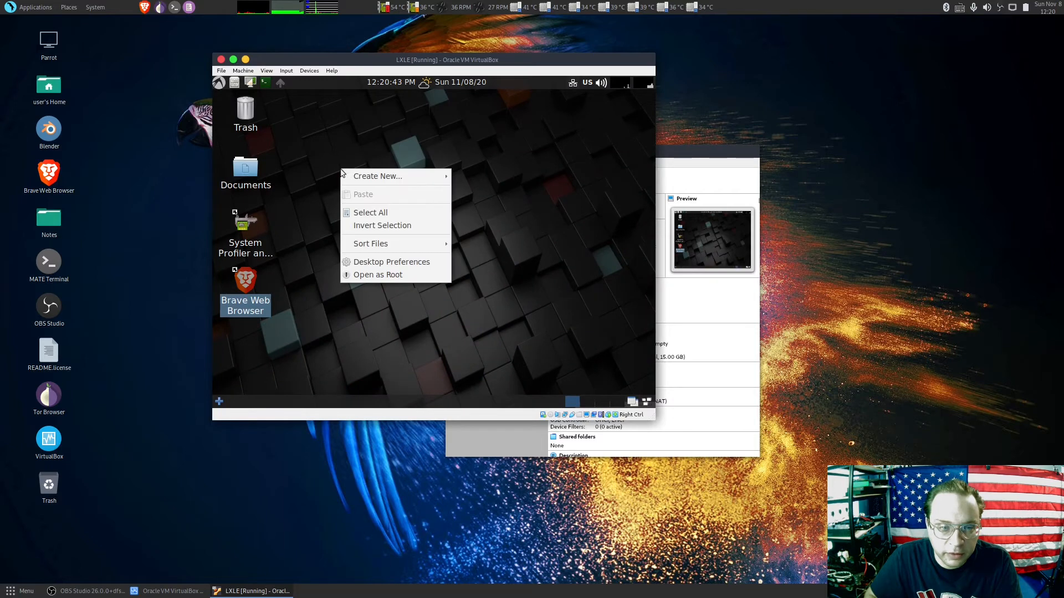
click(334, 138)
Set the LXLE guest's display resolution to 1024x768 with automatic refresh rate, then apply, confirm and save the configuration
click(219, 83)
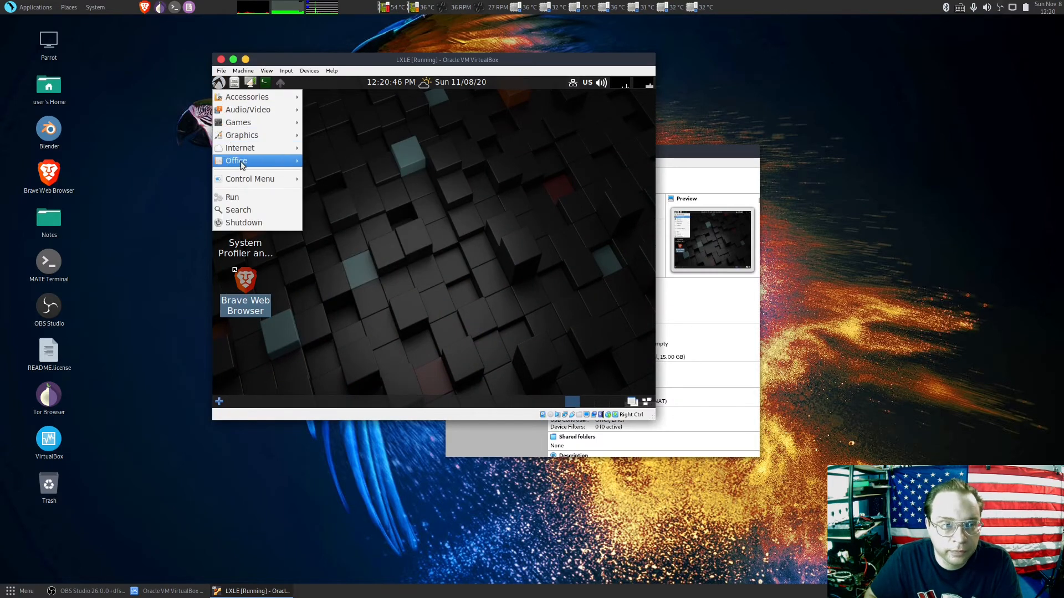
mouse_move(252, 138)
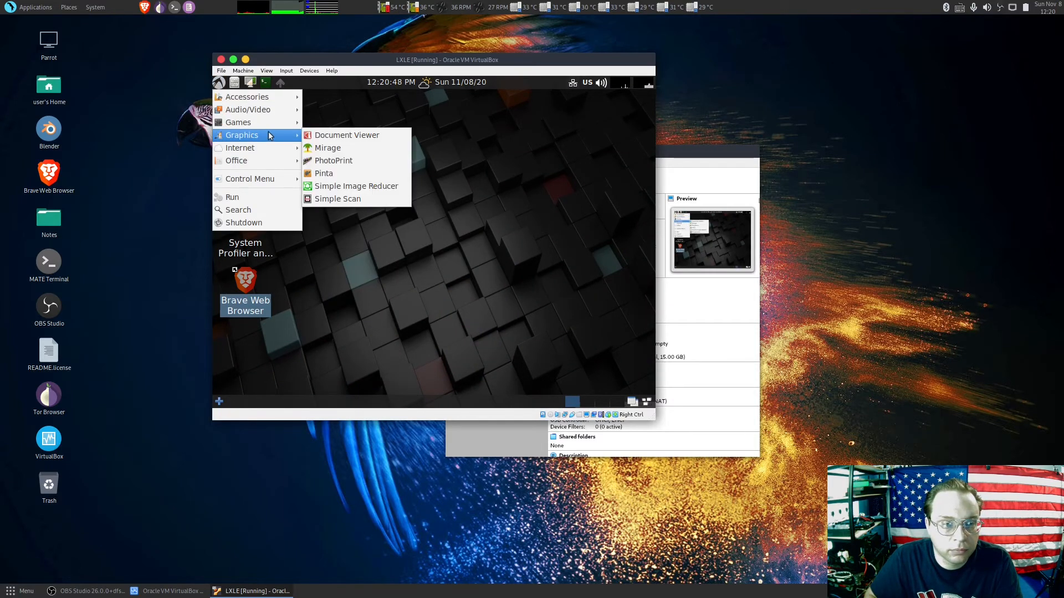
mouse_move(277, 179)
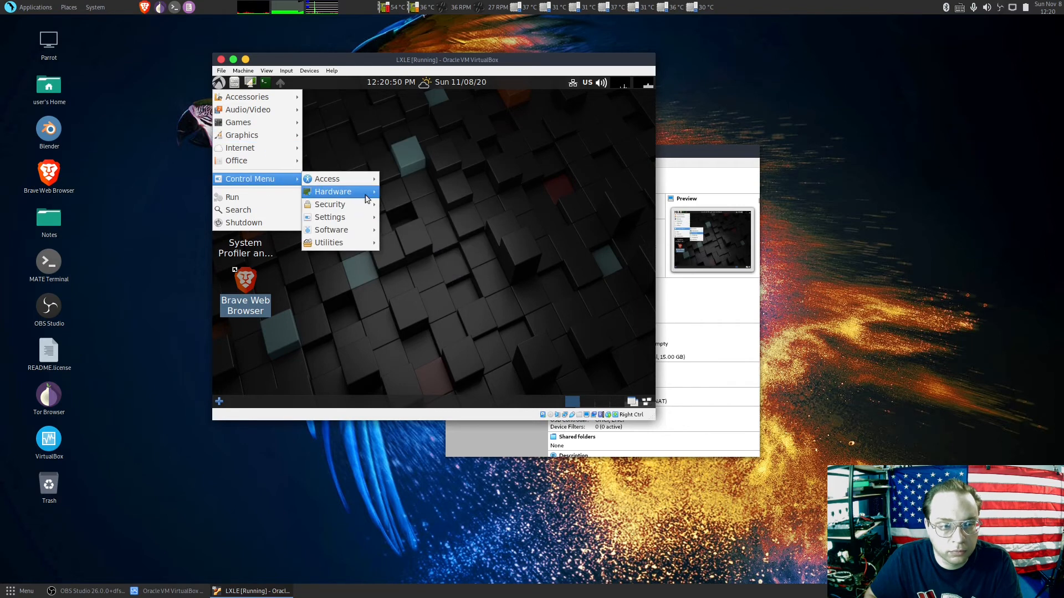
click(437, 258)
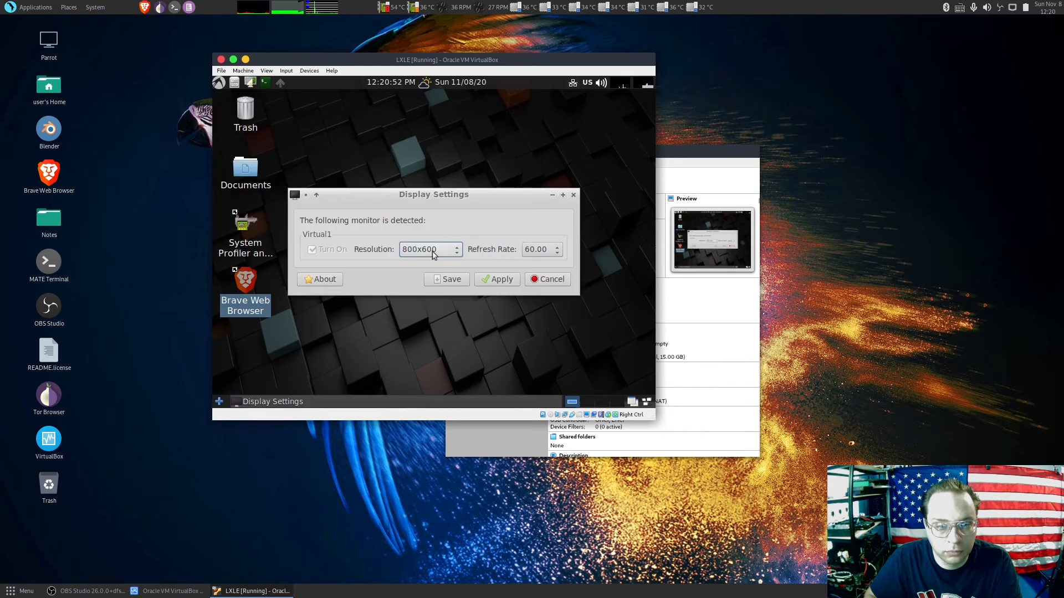
click(438, 251)
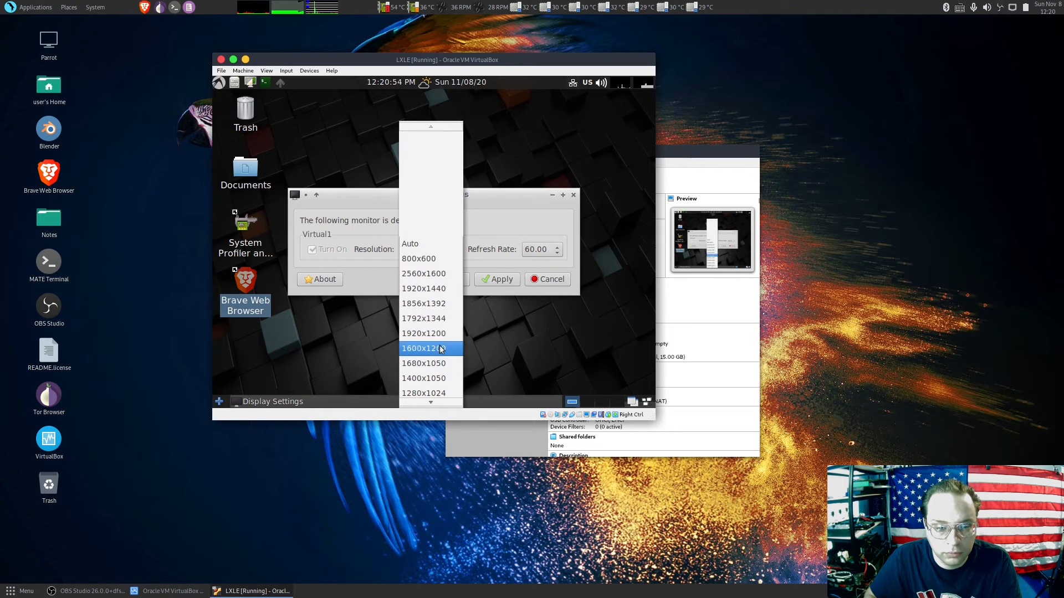
scroll(443, 384, down, 4)
scroll(435, 349, down, 5)
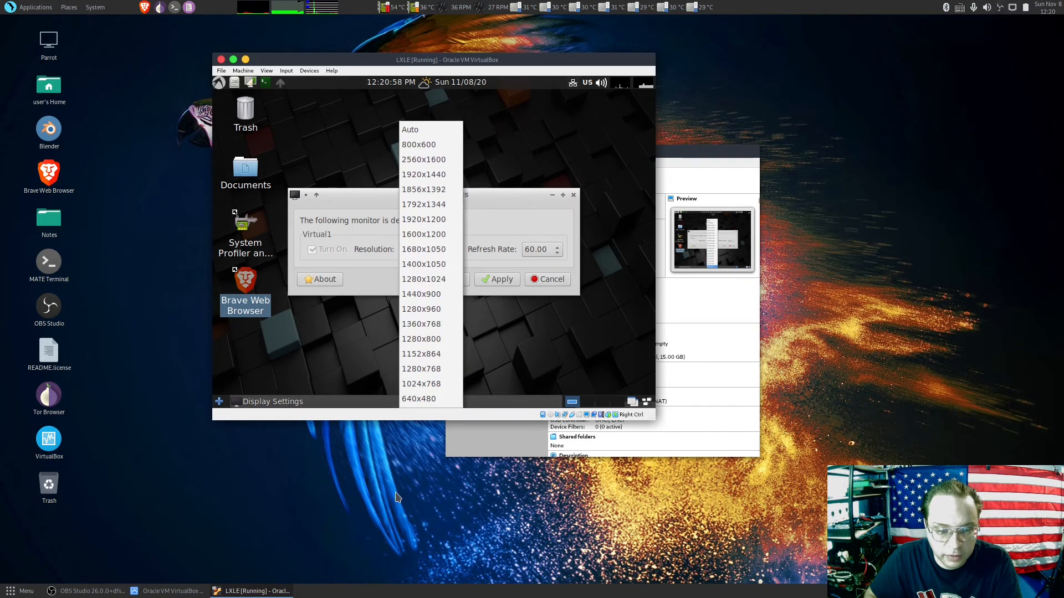
click(440, 384)
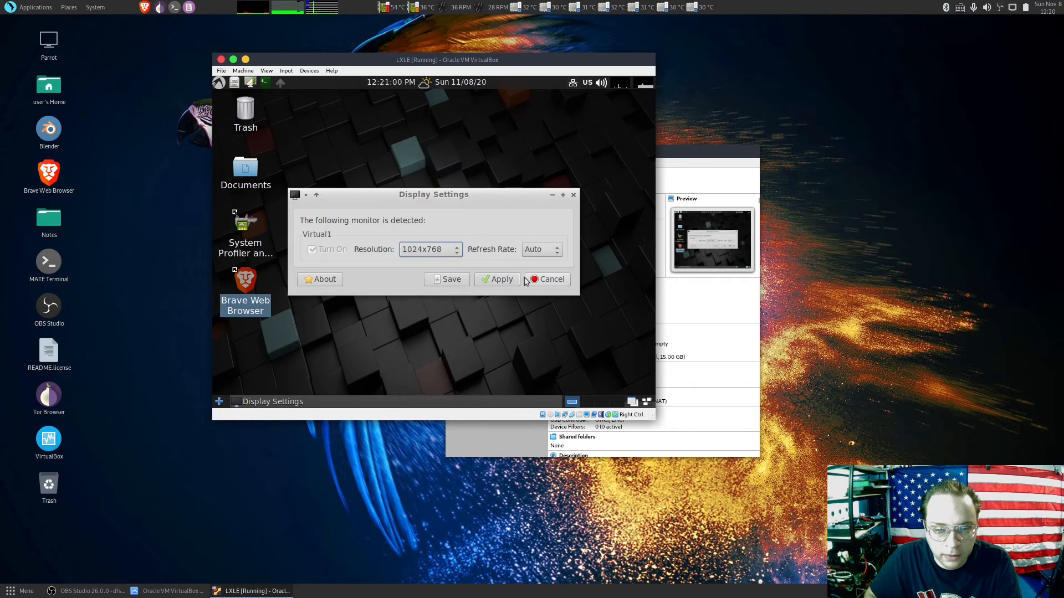
click(497, 280)
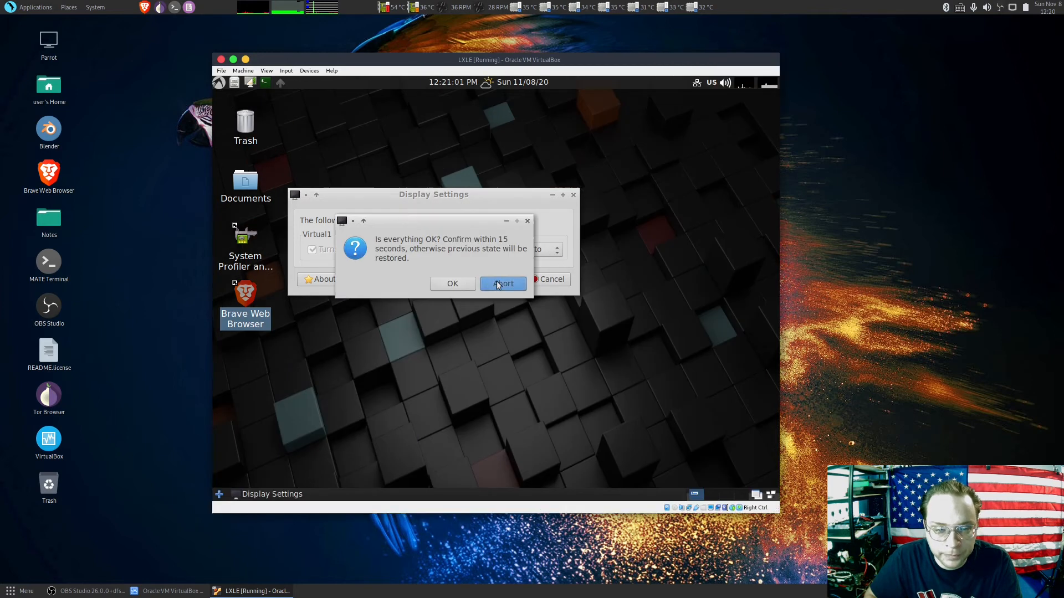
click(453, 284)
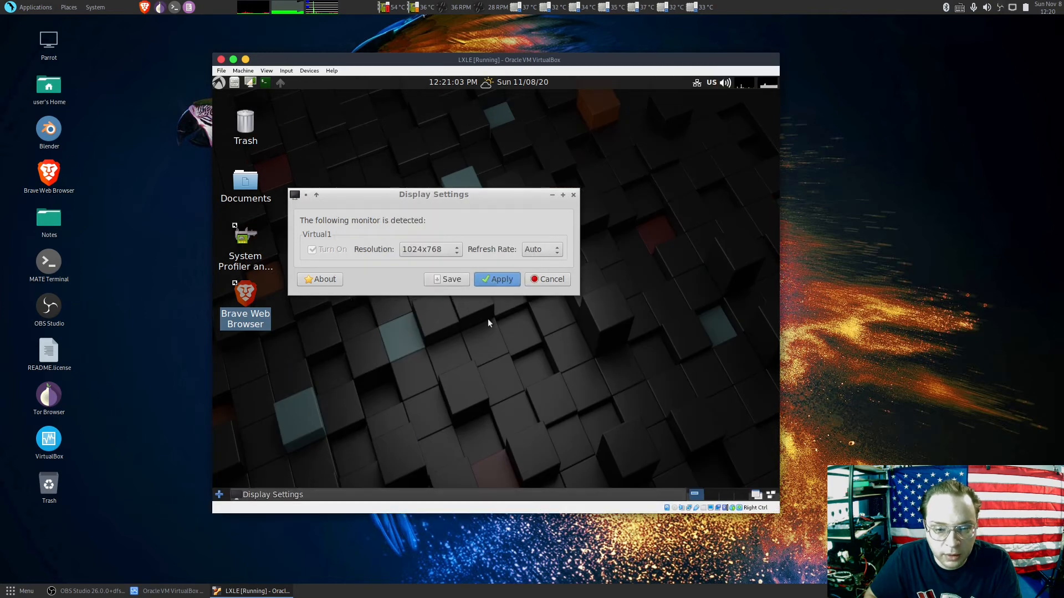
click(446, 280)
click(467, 282)
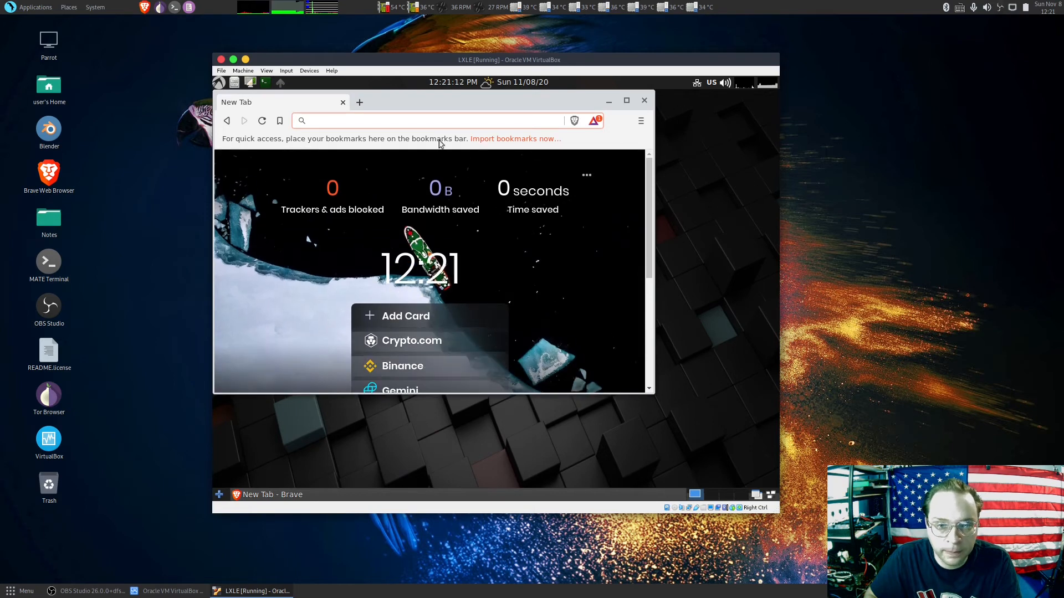
Close Brave, then review the CPU and RAM summary in System Profiler and Benchmark and close it
click(644, 101)
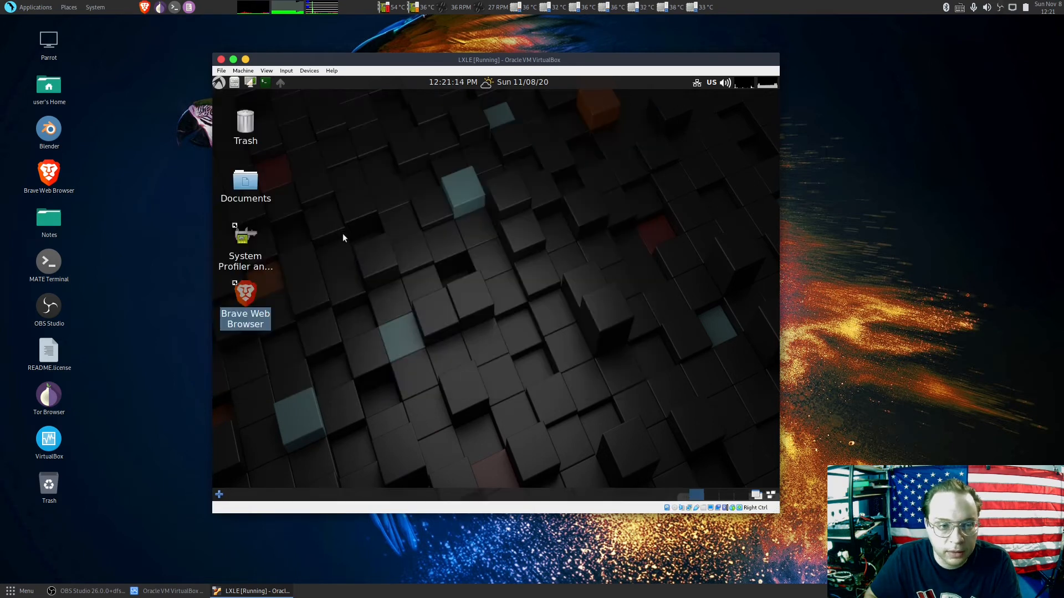
double_click(248, 235)
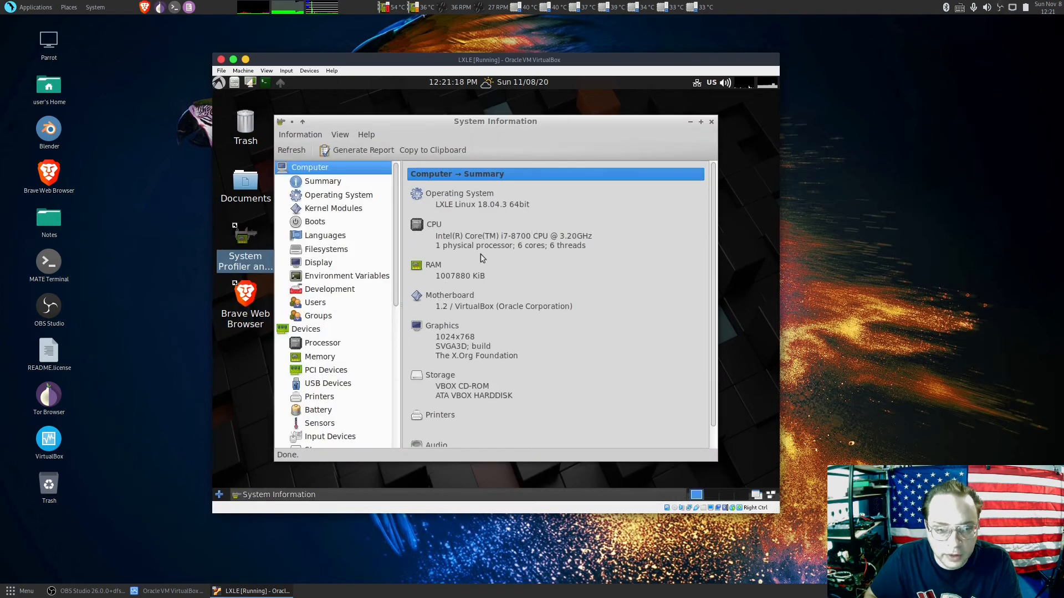
click(711, 121)
Install htop in a terminal with "sudo apt install htop", authorizing it with the account password
click(265, 82)
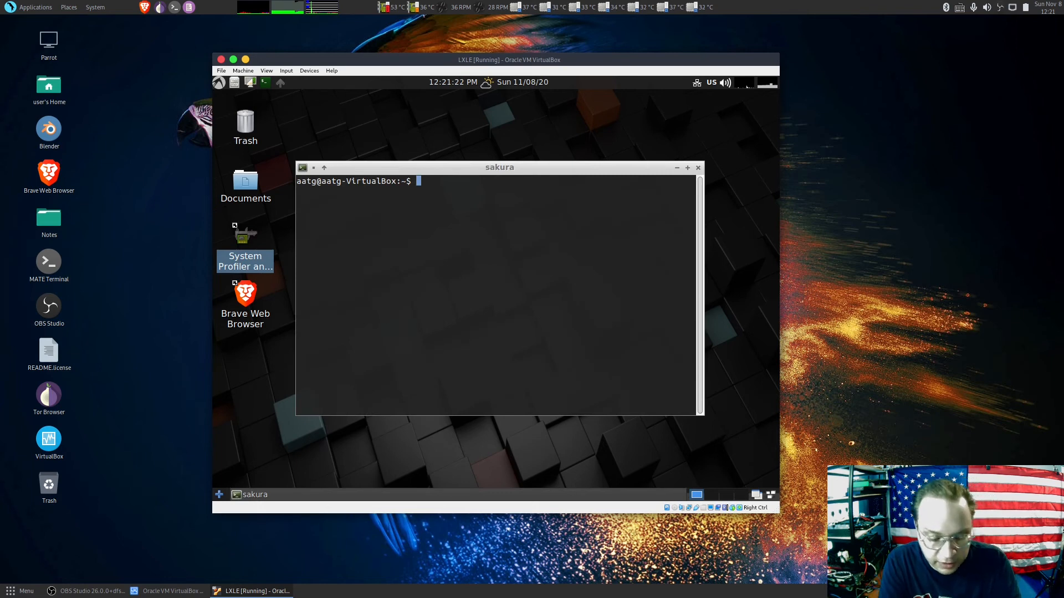
text(sudo )
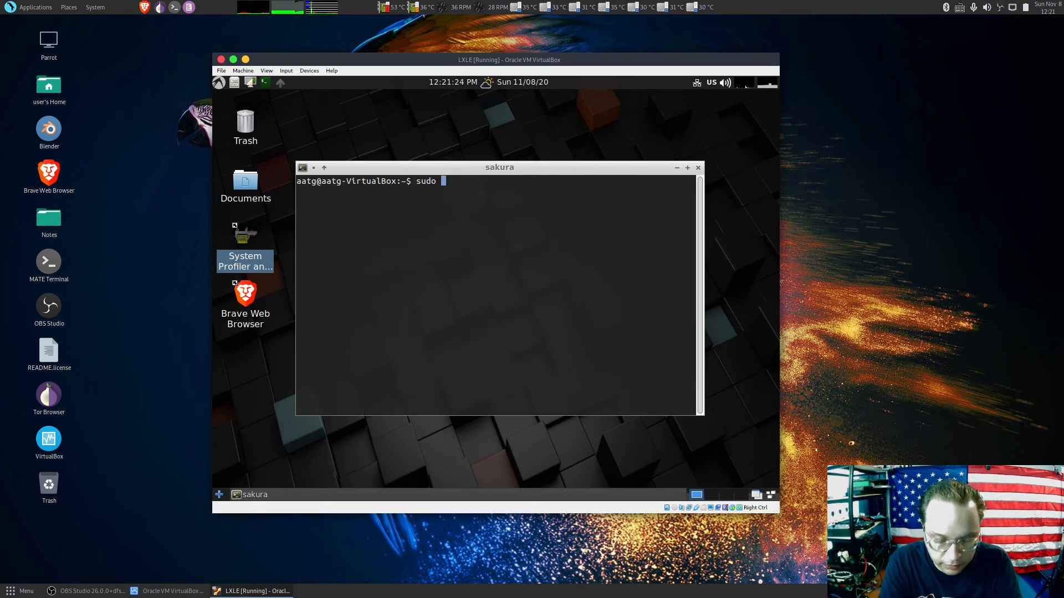
text(apt )
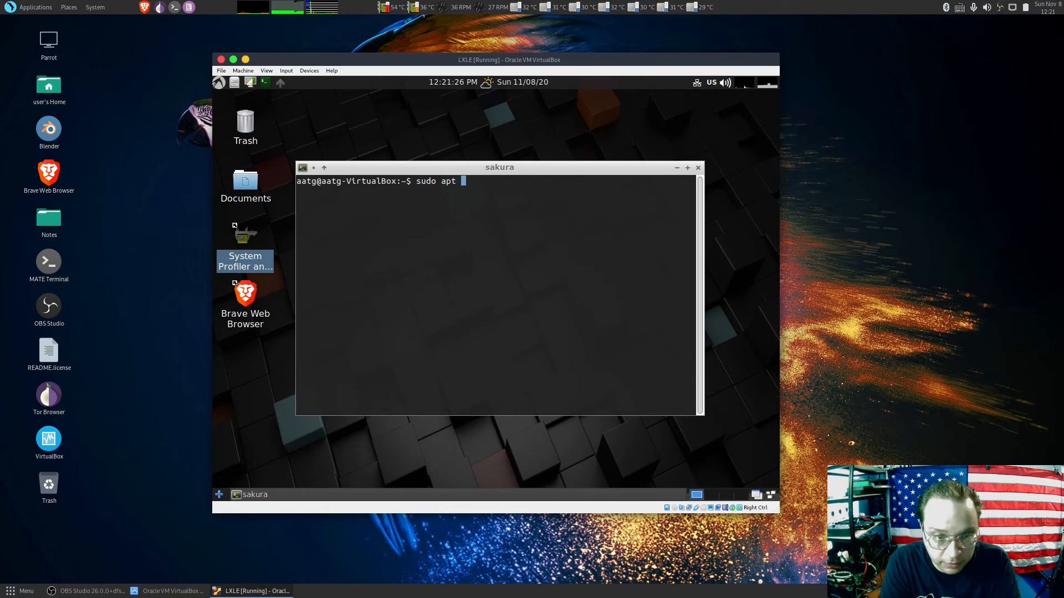
text(install )
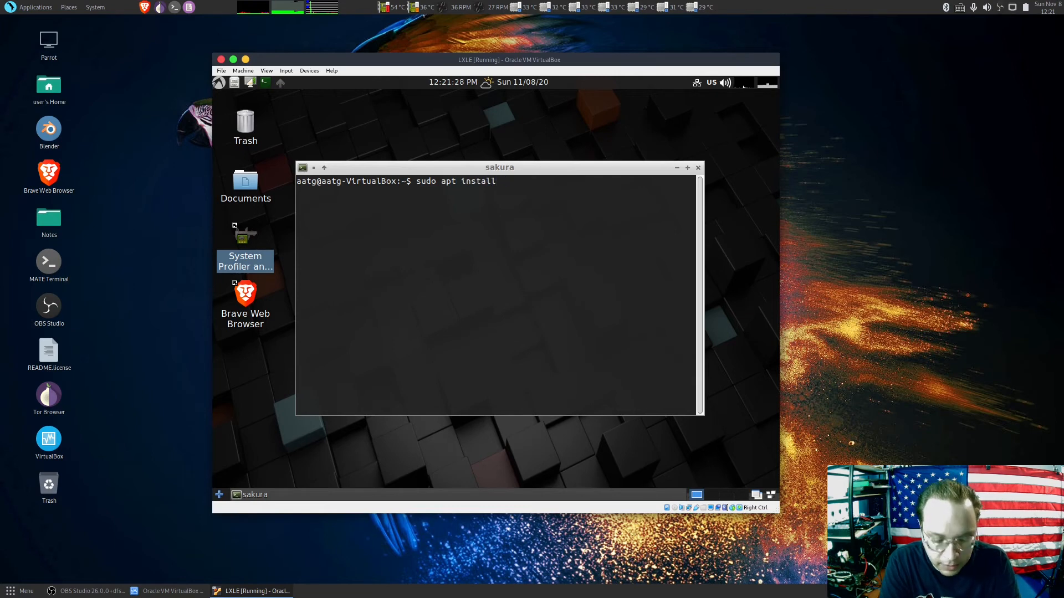
text(htop)
key(Return)
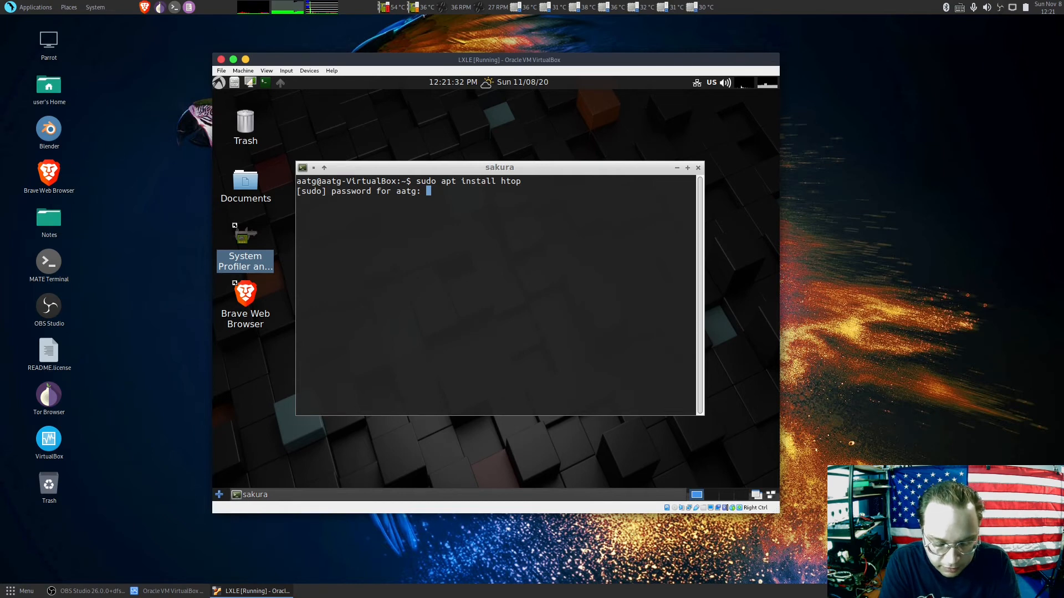
key(Return)
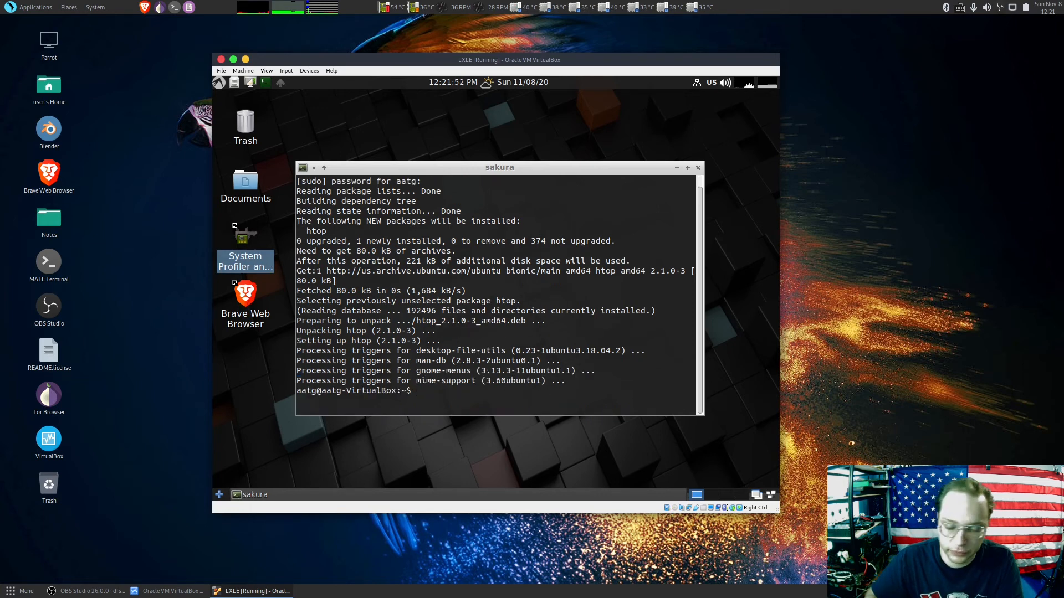
Run htop in the terminal and examine the guest's CPU load, memory and swap usage
text(htop)
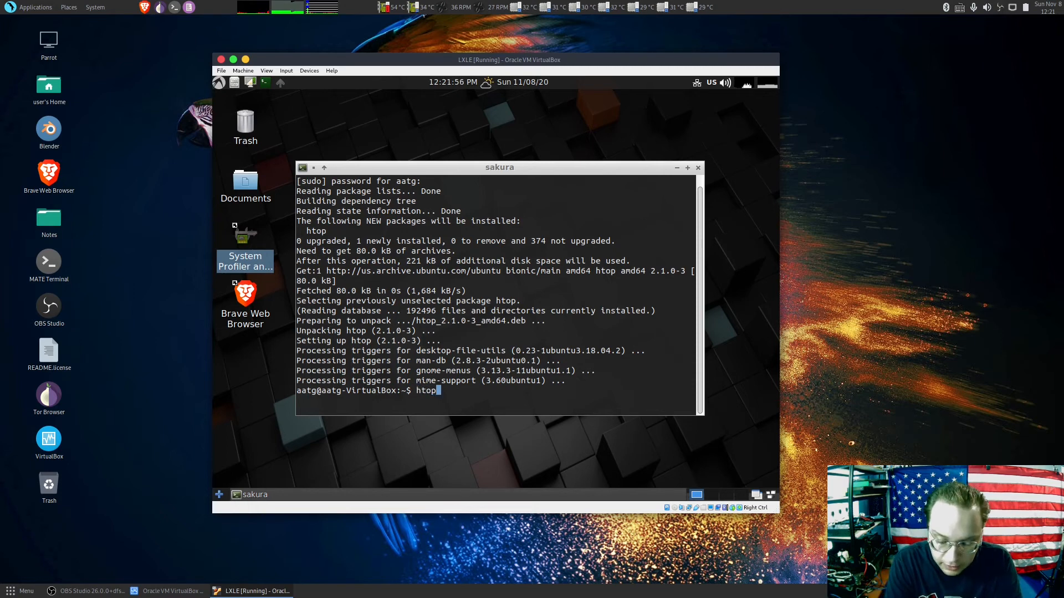
key(Return)
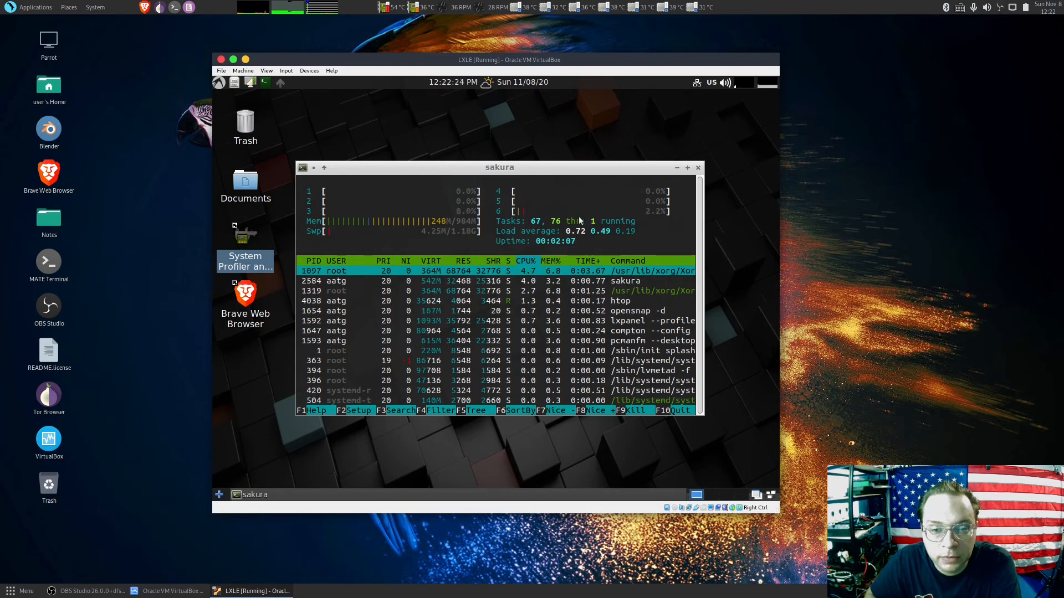
Quit htop in the LXLE guest and close the terminal window
click(698, 168)
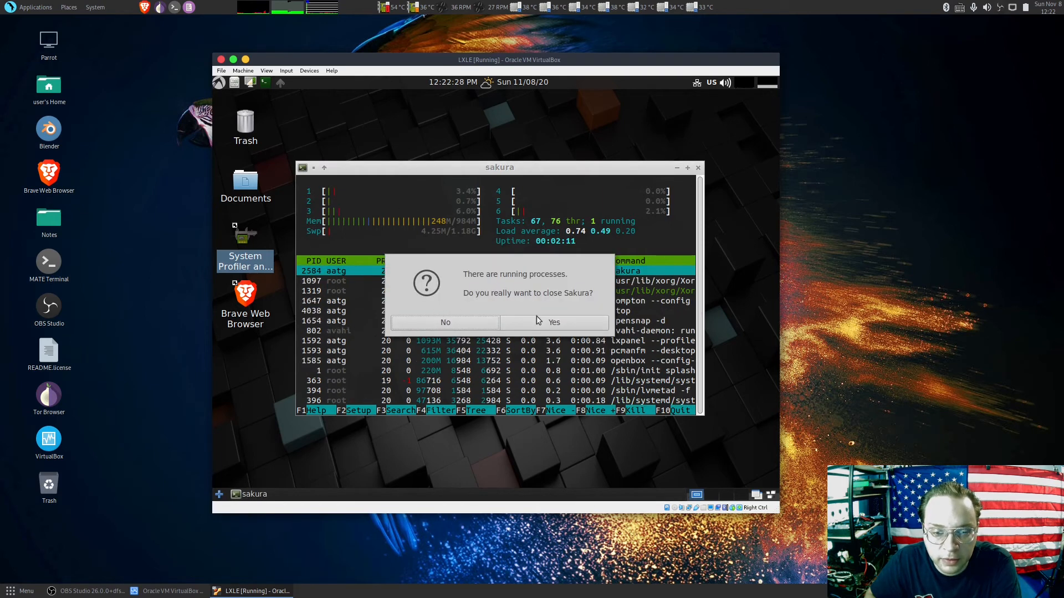
click(485, 325)
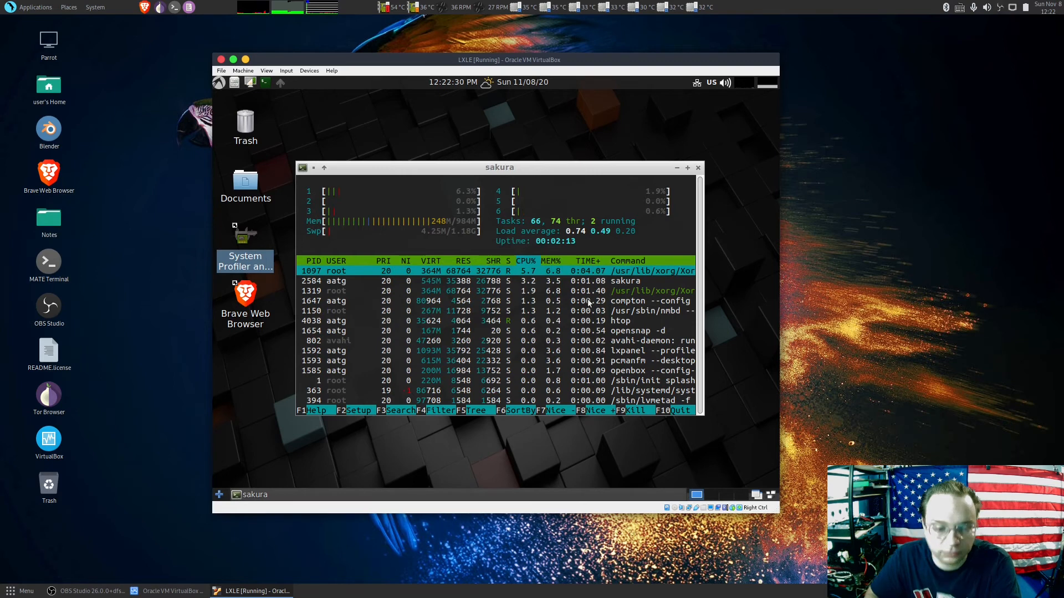
key(q)
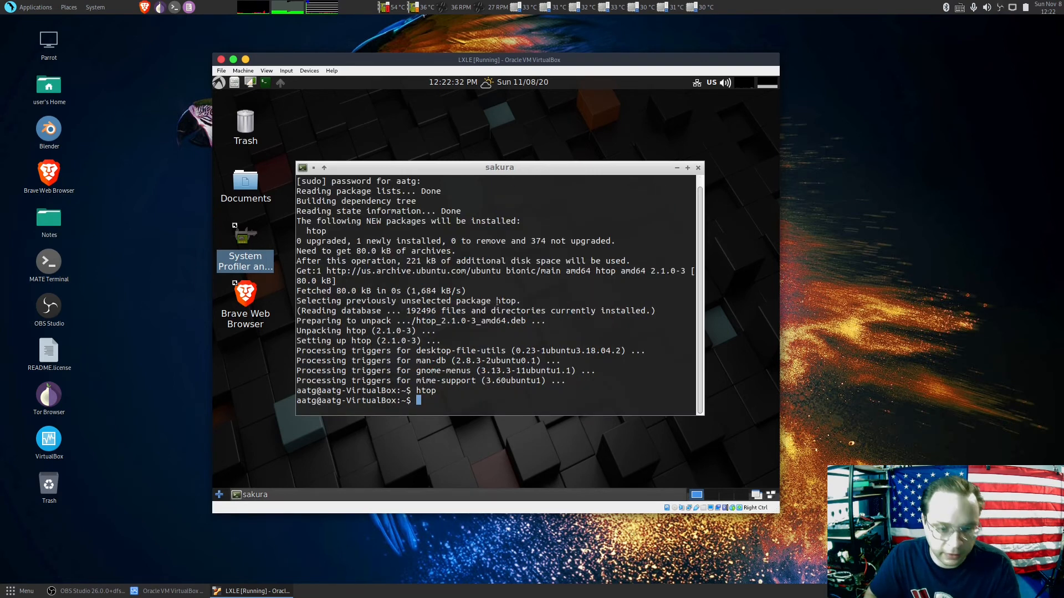
click(698, 168)
Shut down the LXLE guest from its desktop session
click(220, 84)
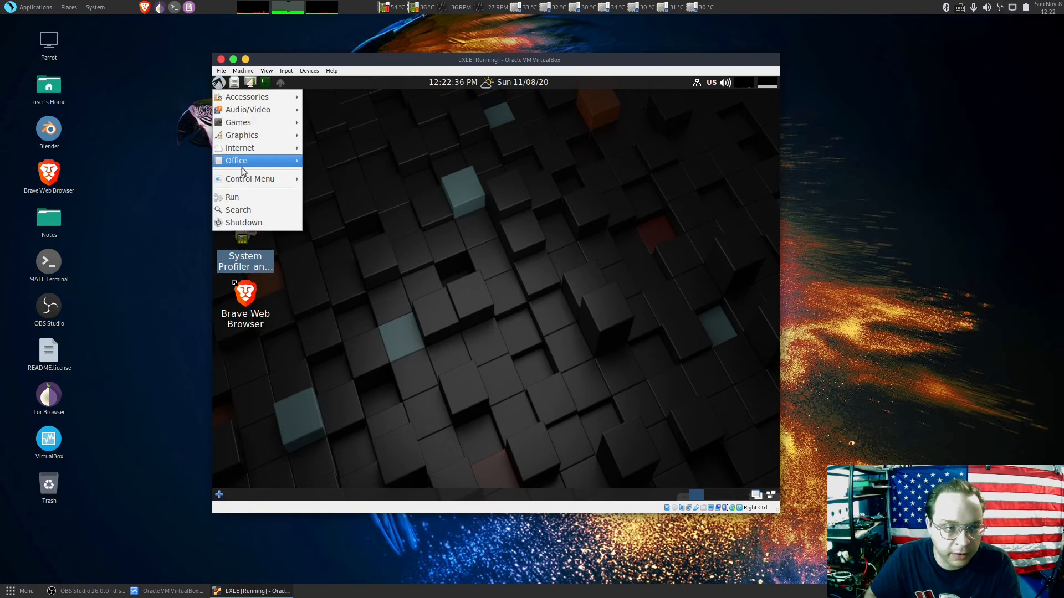
click(239, 221)
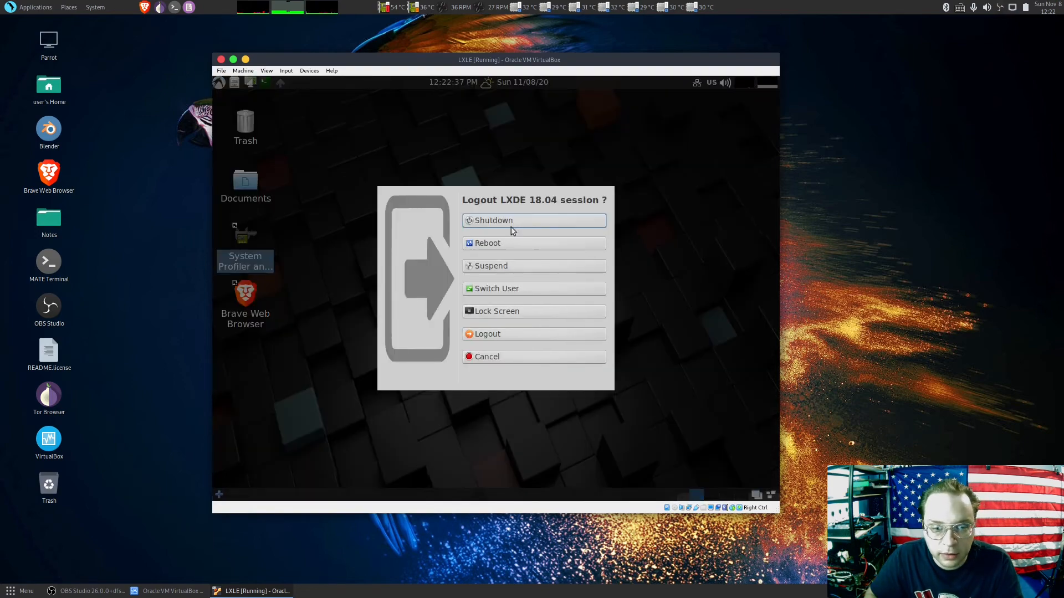
click(493, 221)
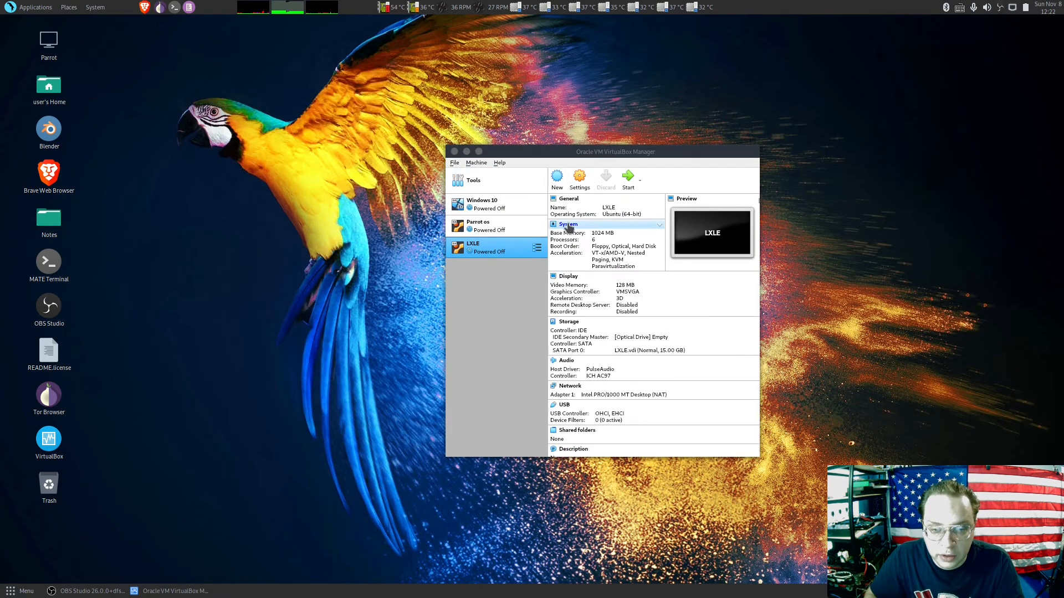
Set the LXLE machine's base memory to 256 MB and its processor count to 1, then save the settings
click(579, 185)
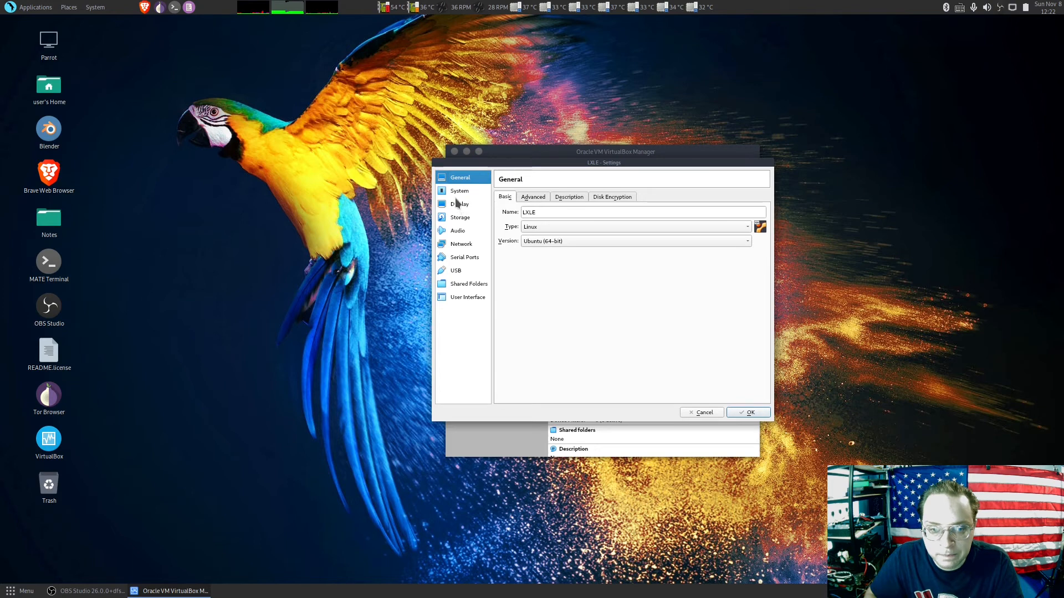
click(460, 194)
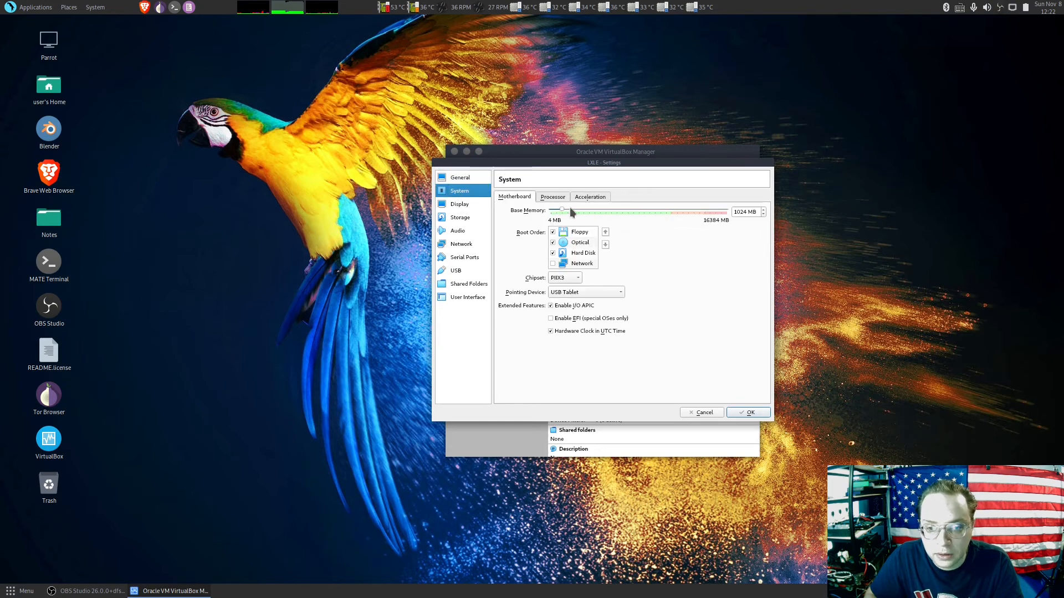
drag(561, 212, 553, 212)
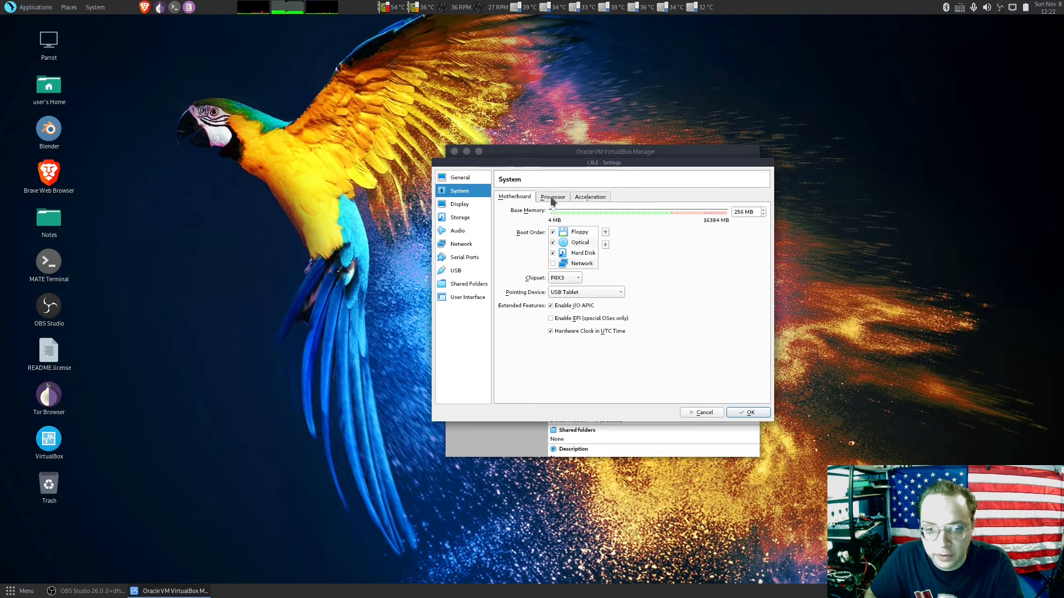
click(551, 198)
drag(634, 212, 551, 212)
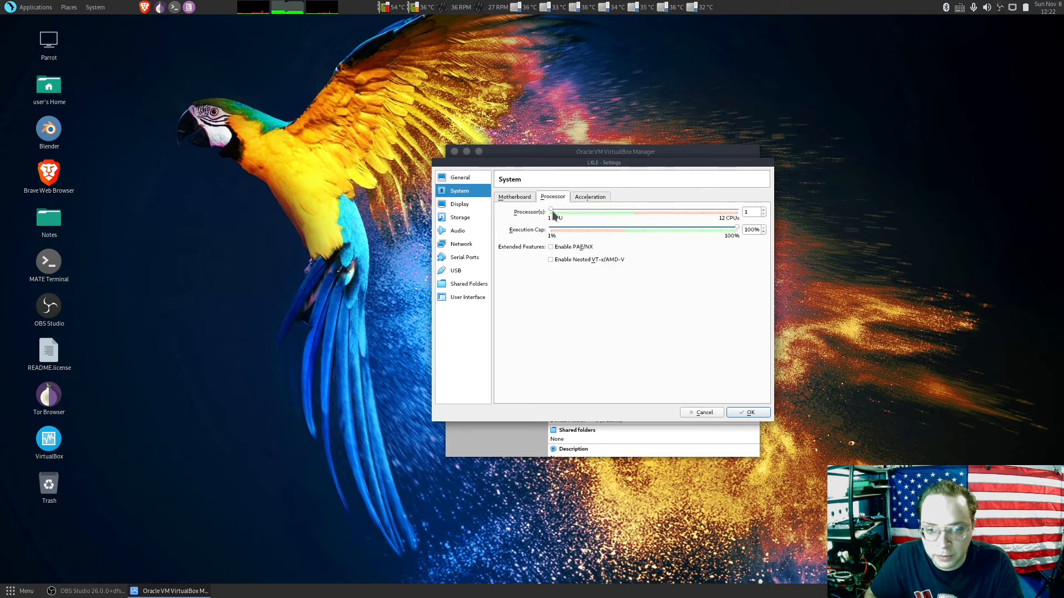
click(743, 410)
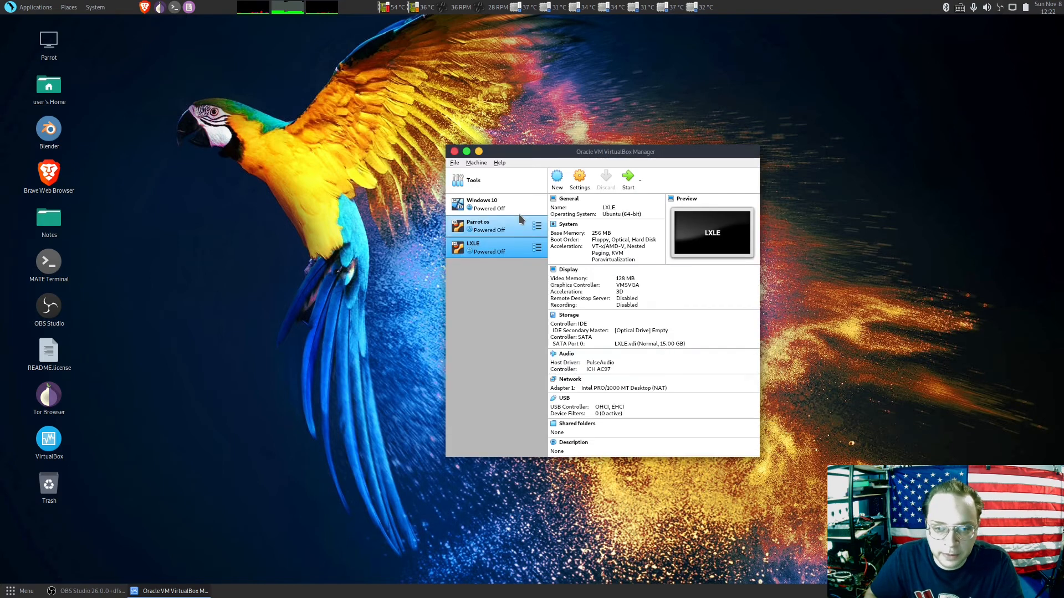
Try to boot the LXLE machine with 256 MB of memory and one processor, then power it off
click(628, 182)
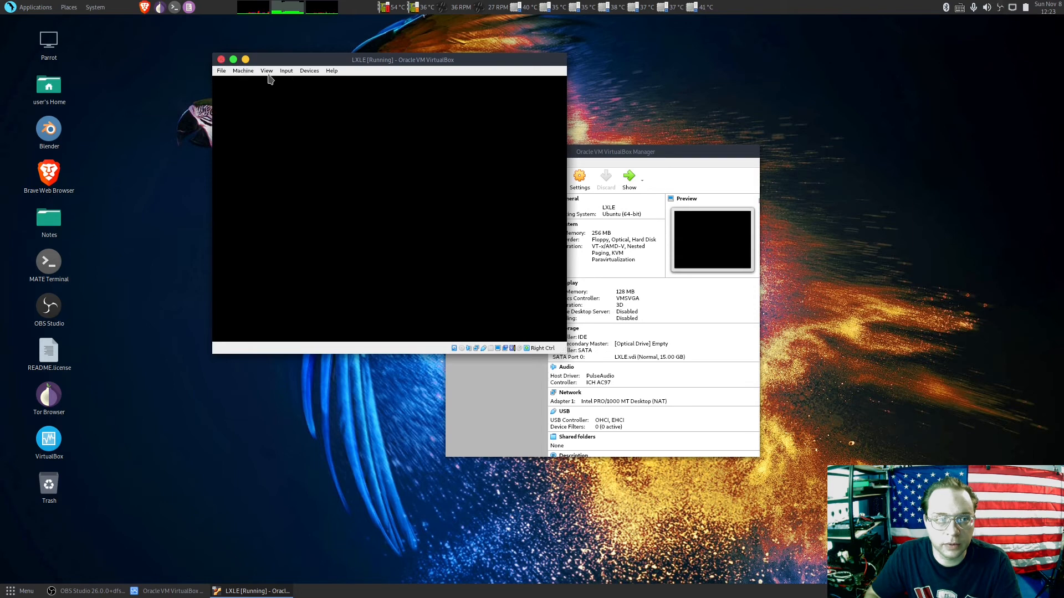
click(221, 71)
click(248, 119)
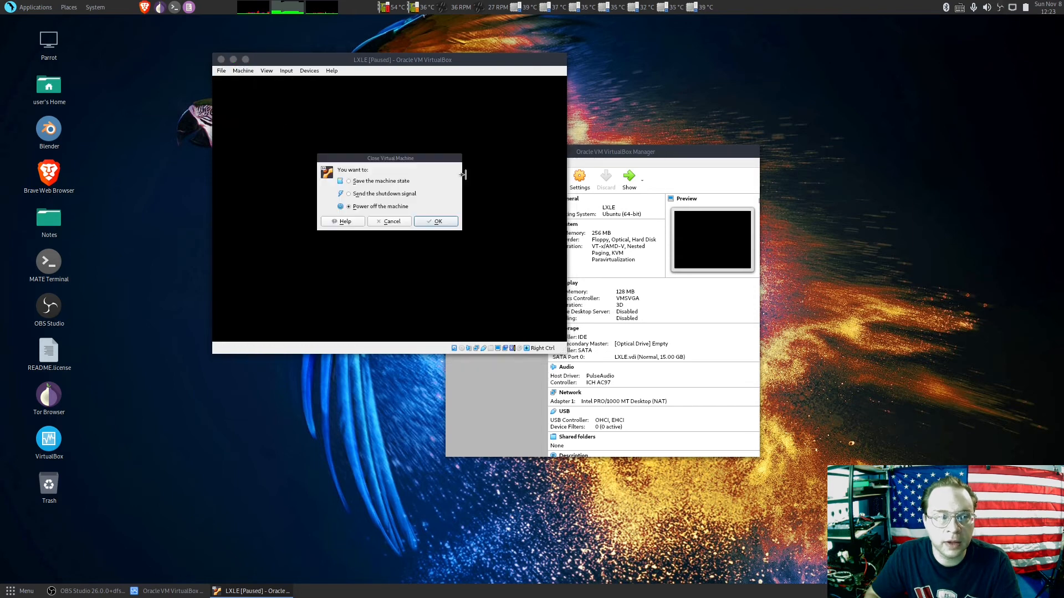
click(445, 225)
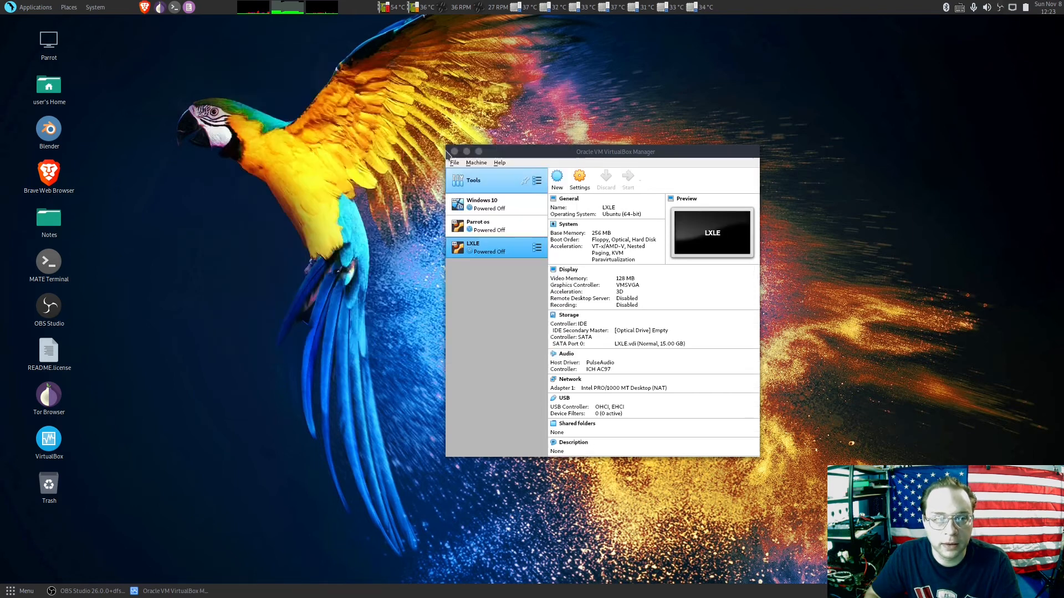
Set the LXLE machine's processor count to 6 in its system settings and save them
click(581, 181)
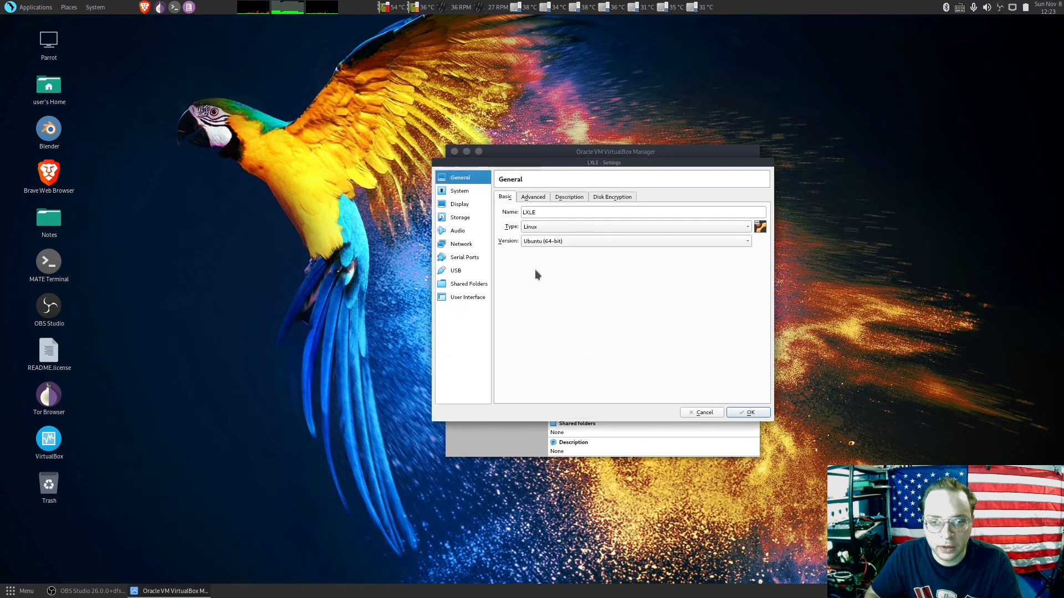
click(460, 191)
click(553, 197)
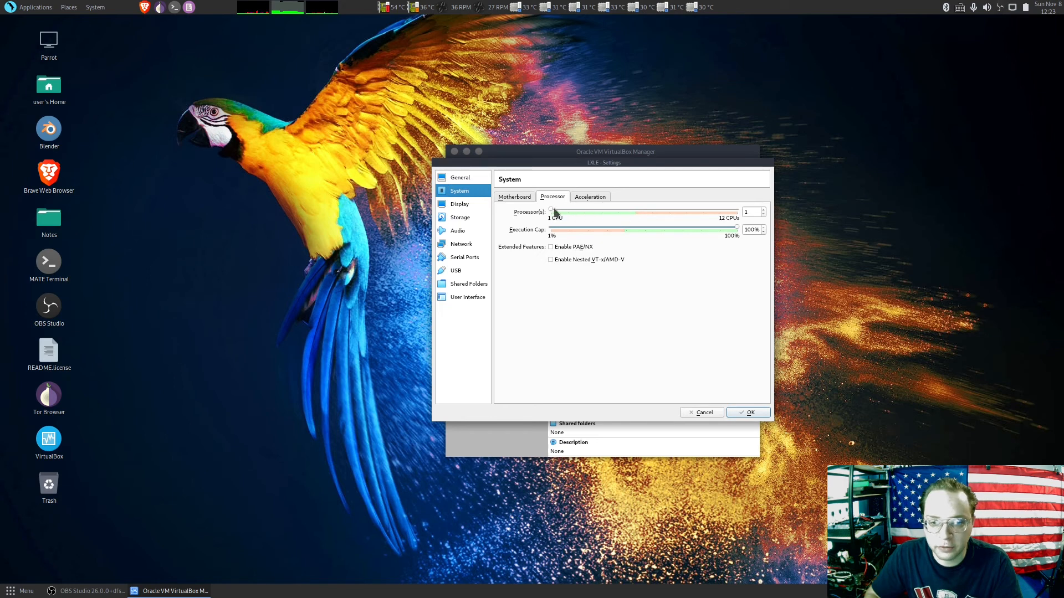
click(742, 412)
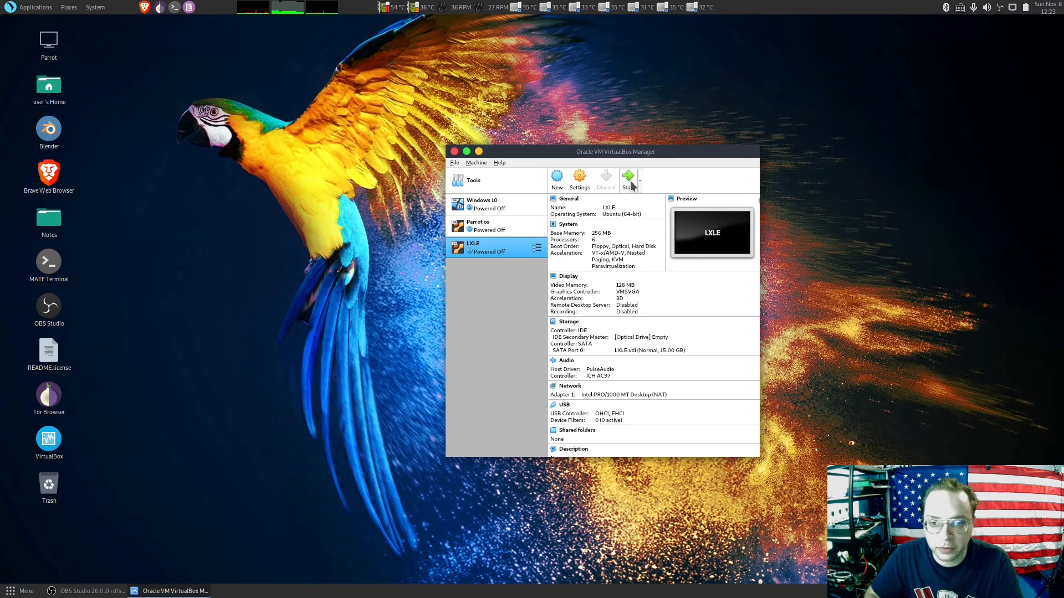
Try to boot the LXLE Linux 18.04.3 64bit entry with 256 MB of memory and six processors, then power off the machine
click(629, 182)
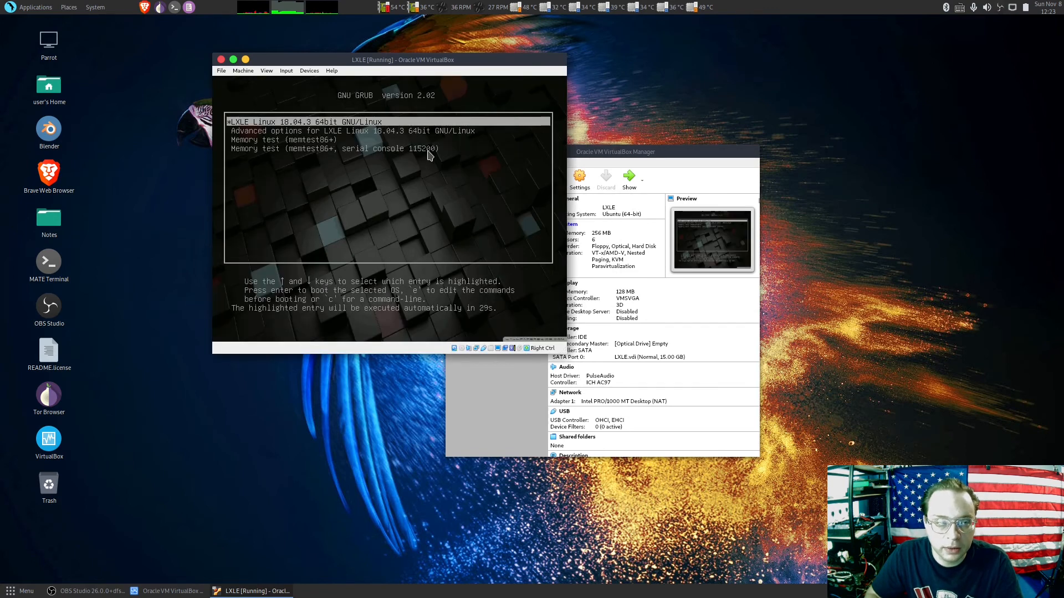
key(Return)
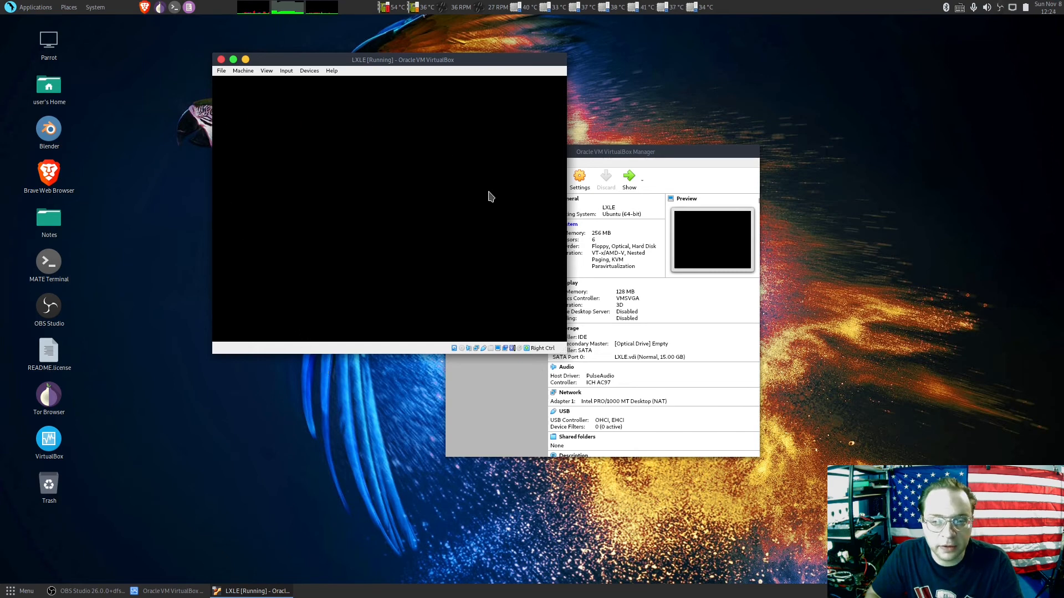
click(221, 71)
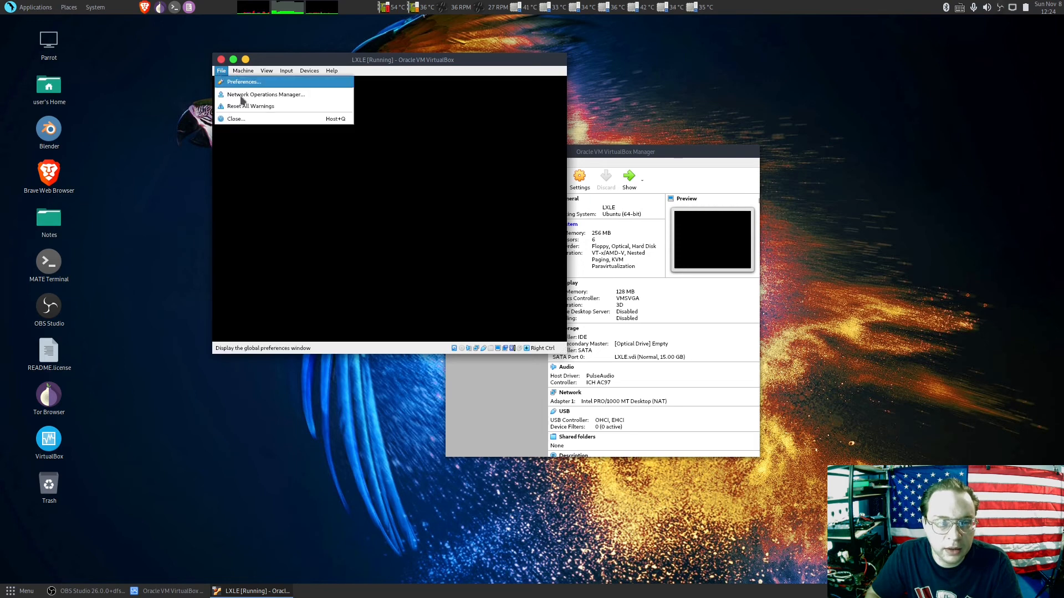
click(258, 125)
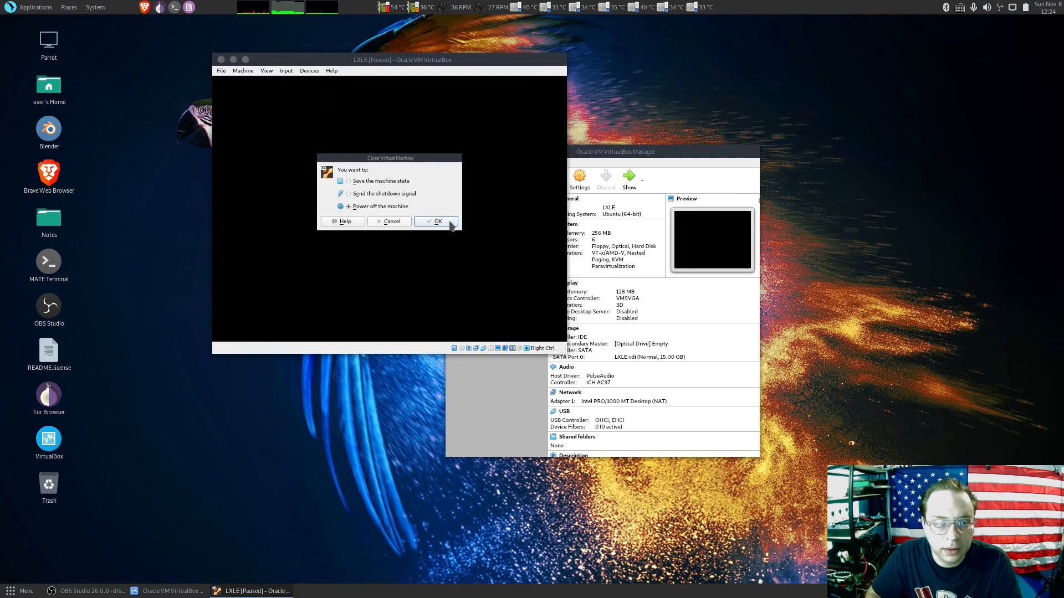
click(450, 223)
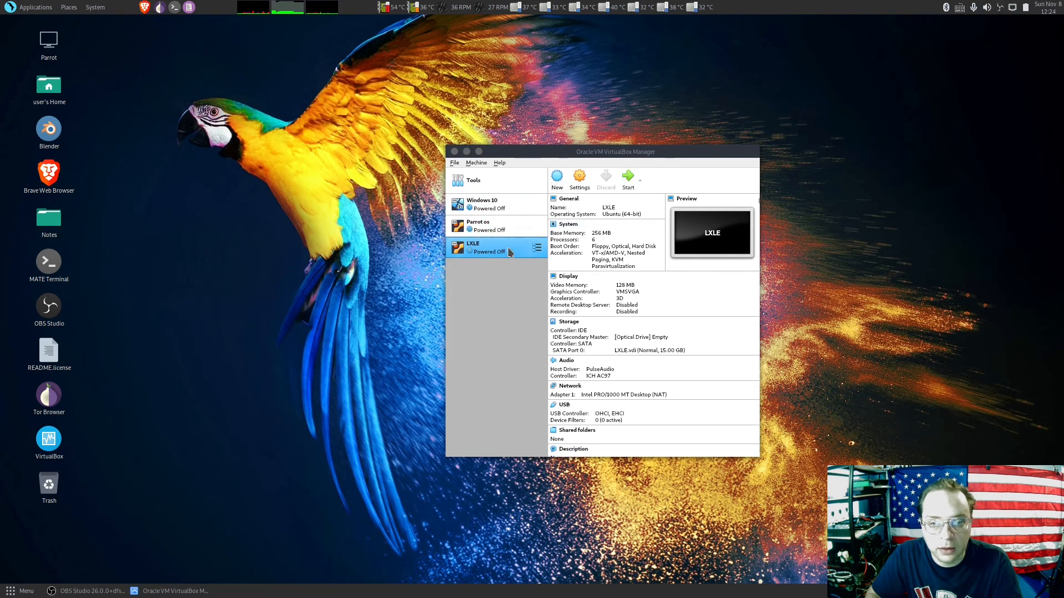
Set the LXLE machine's base memory to 512 MB and save the settings
click(578, 192)
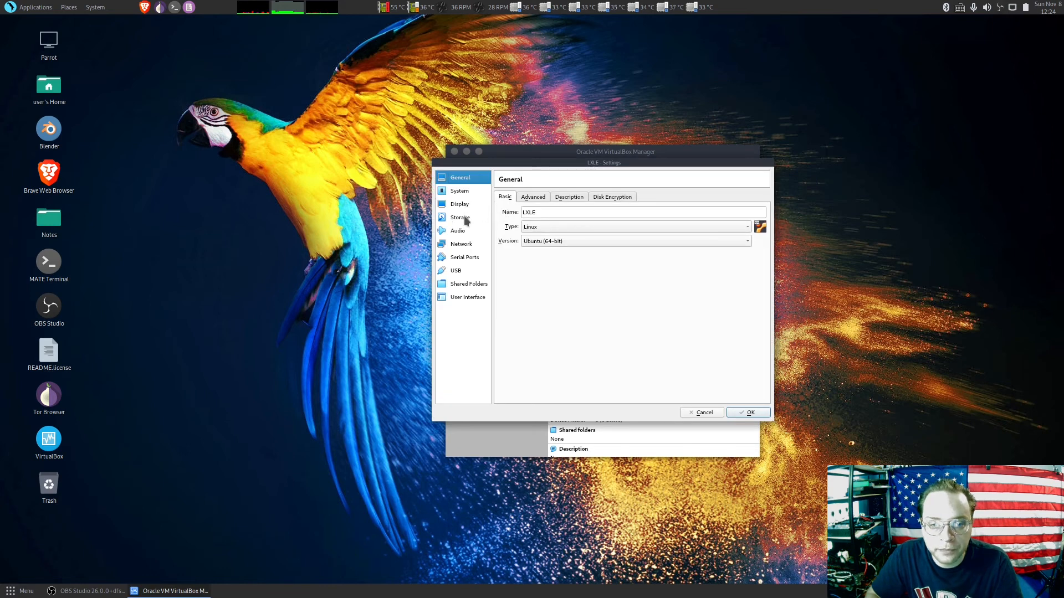
click(464, 194)
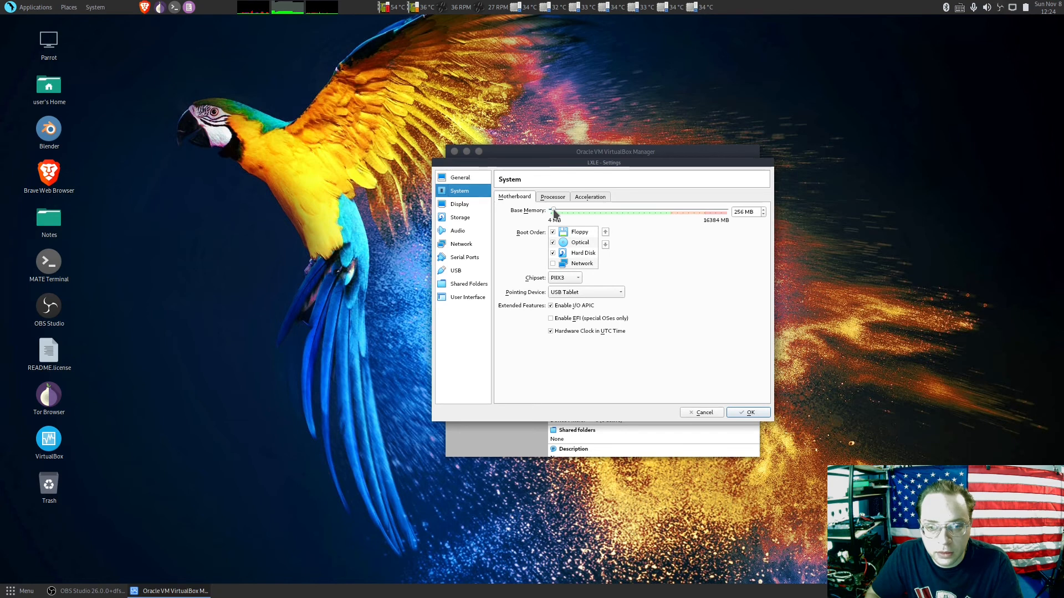
drag(554, 213, 557, 213)
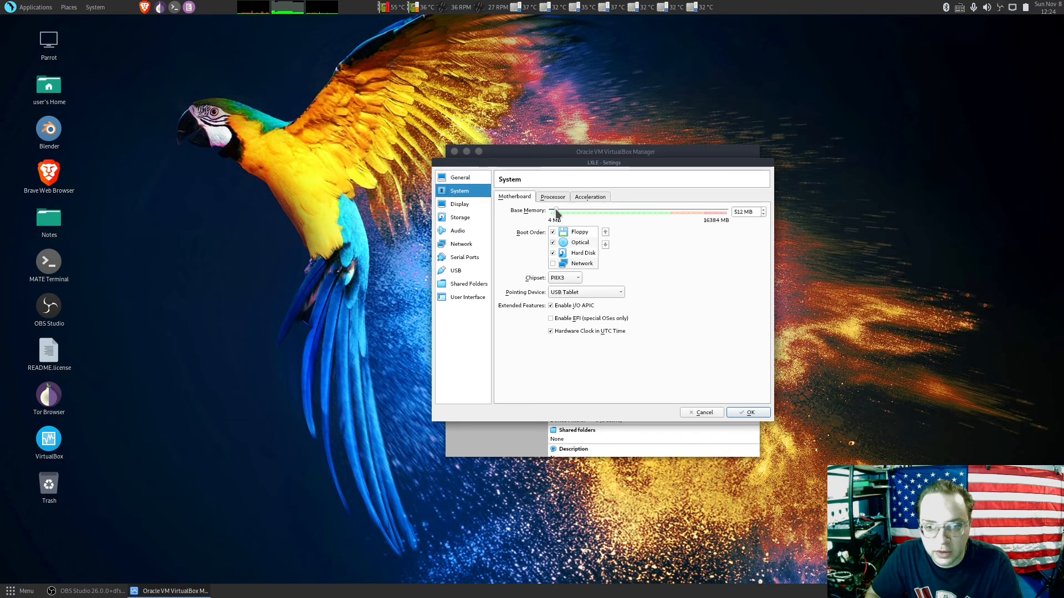
click(744, 413)
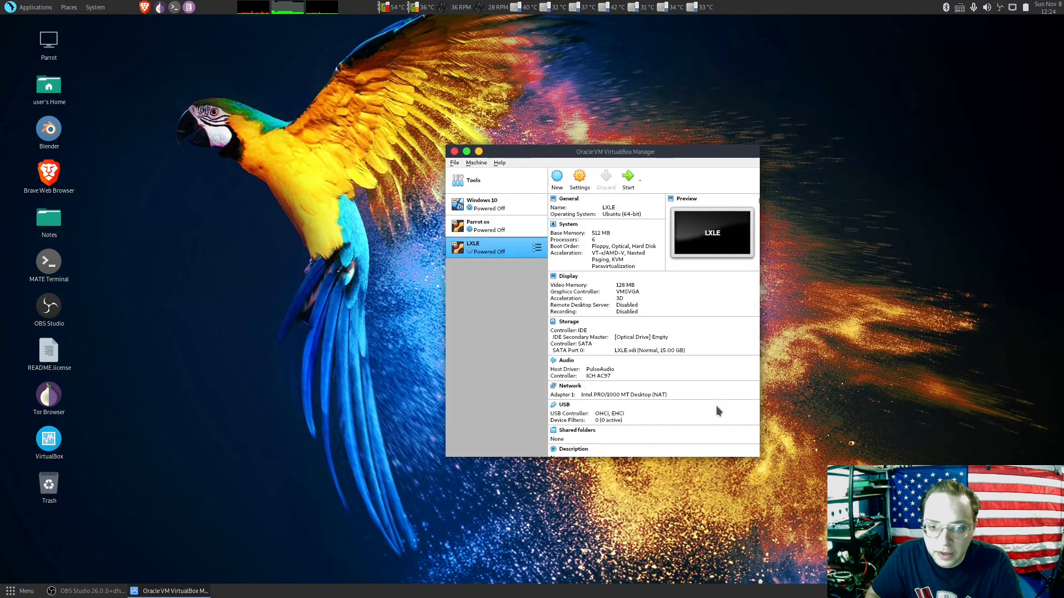
Start the LXLE machine, boot into LXLE Linux and log in with the account password
click(630, 180)
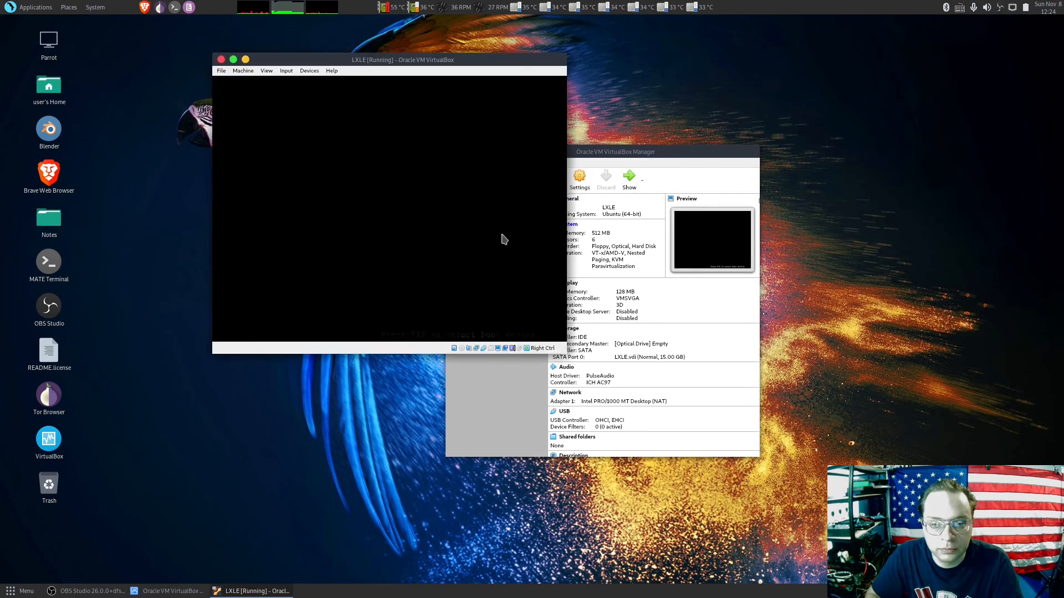
key(Return)
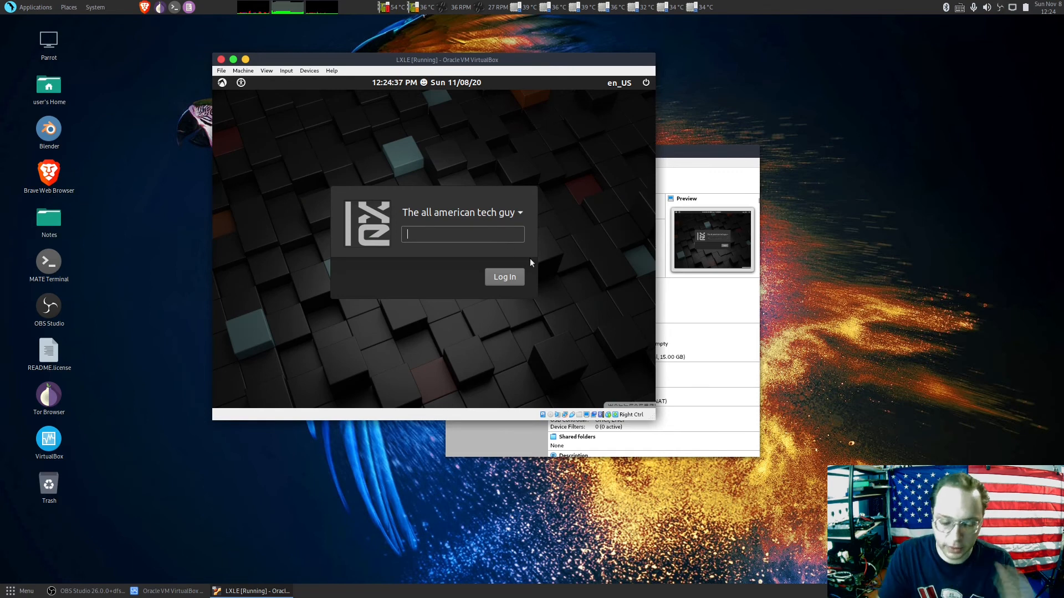
text(•••••)
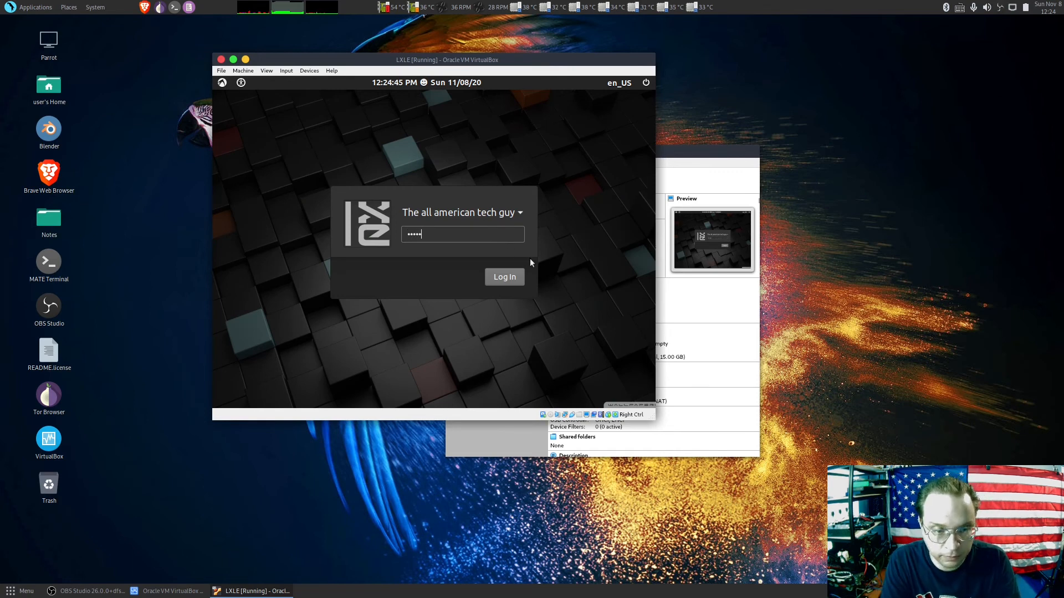
key(BackSpace)
key(BackSpace)
key(BackSpace)
key(BackSpace)
key(BackSpace)
text(•)
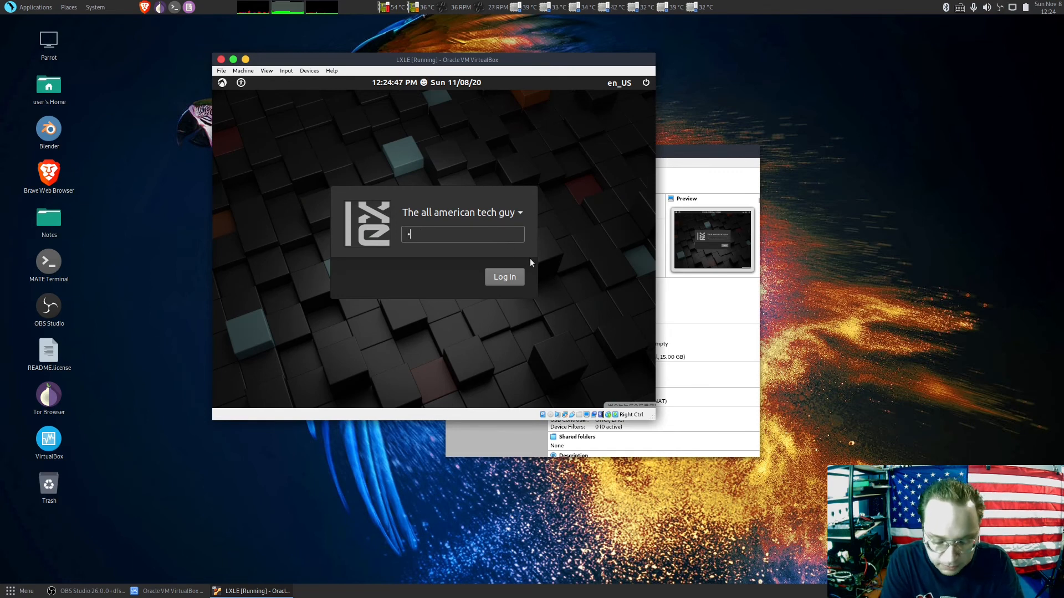
text(•••••)
key(Return)
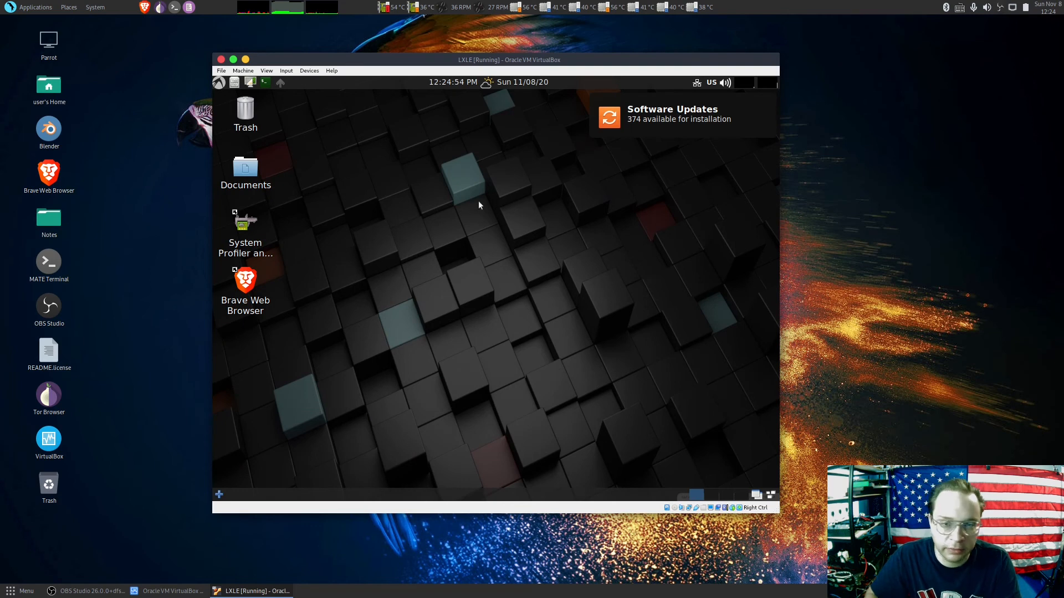
Run htop in a terminal, examine the guest's CPU load, memory and swap usage, and quit it
click(266, 83)
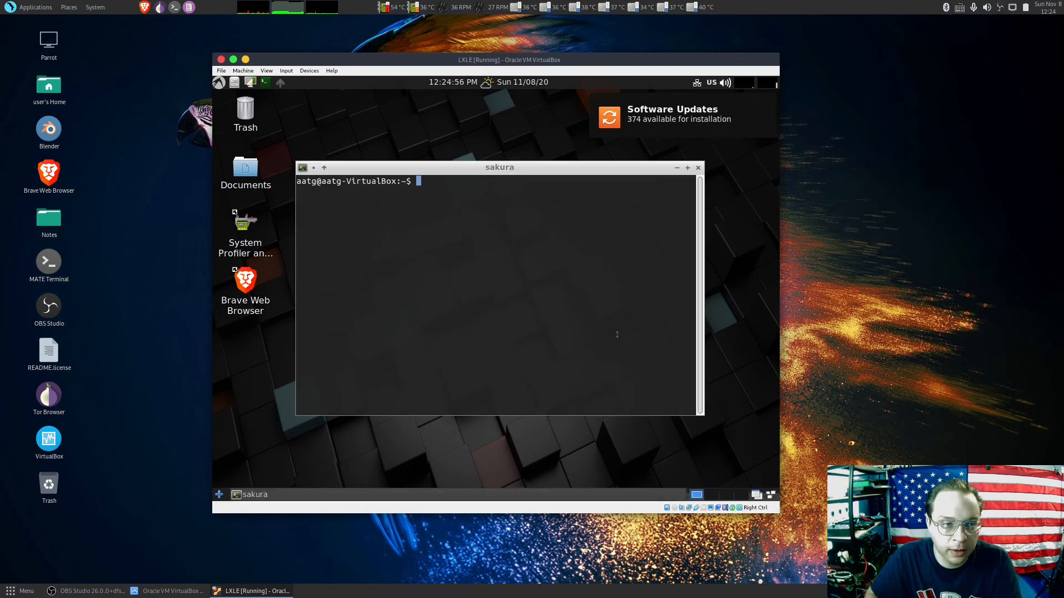
text(htop)
key(Return)
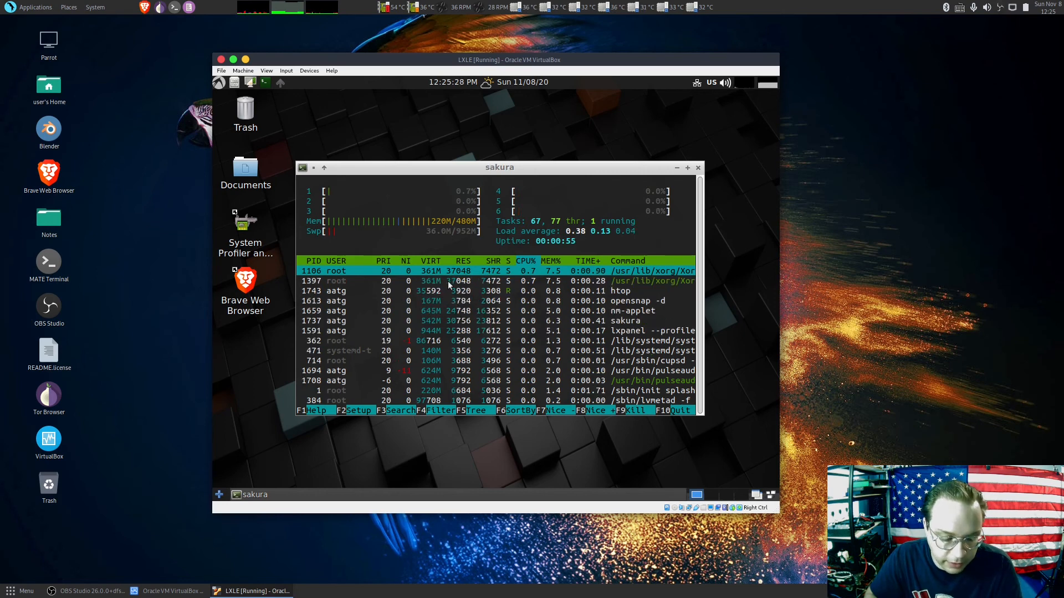
key(q)
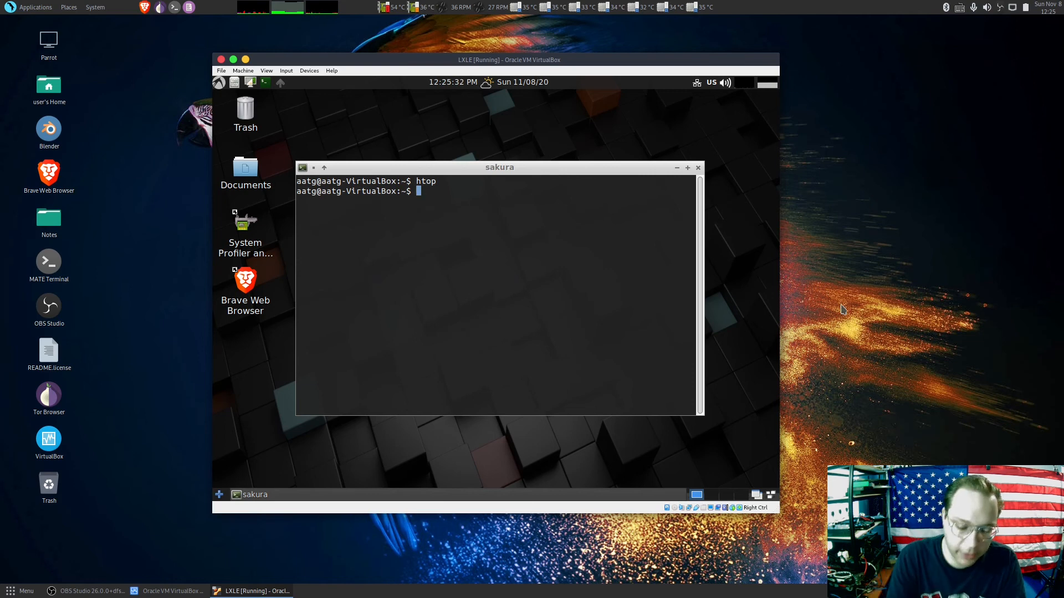
Shut down the LXLE guest from the terminal with sudo shutdown now, entering the account password
click(219, 82)
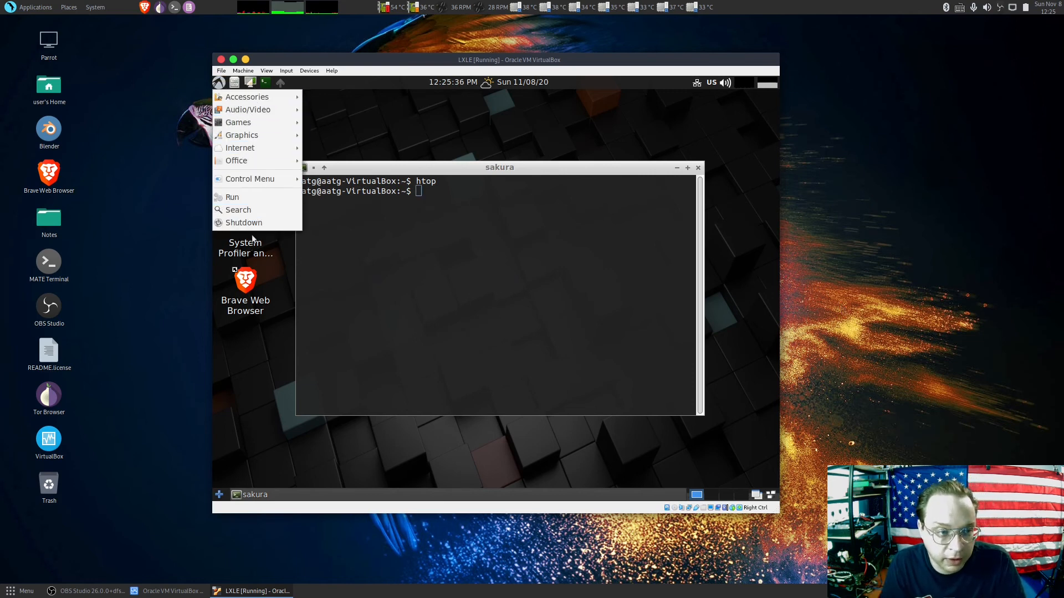
click(471, 246)
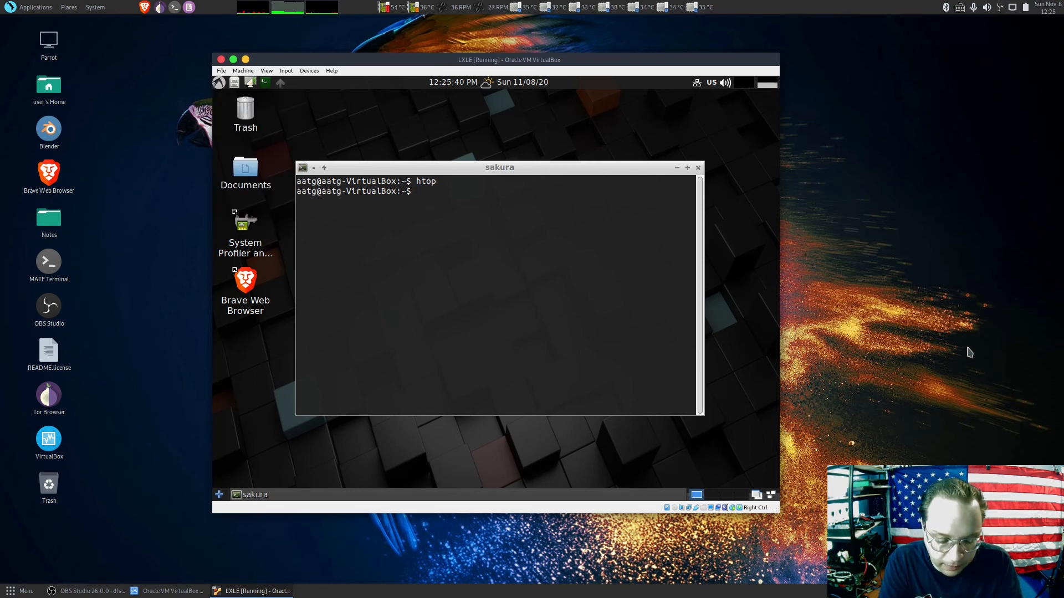
text(sudo )
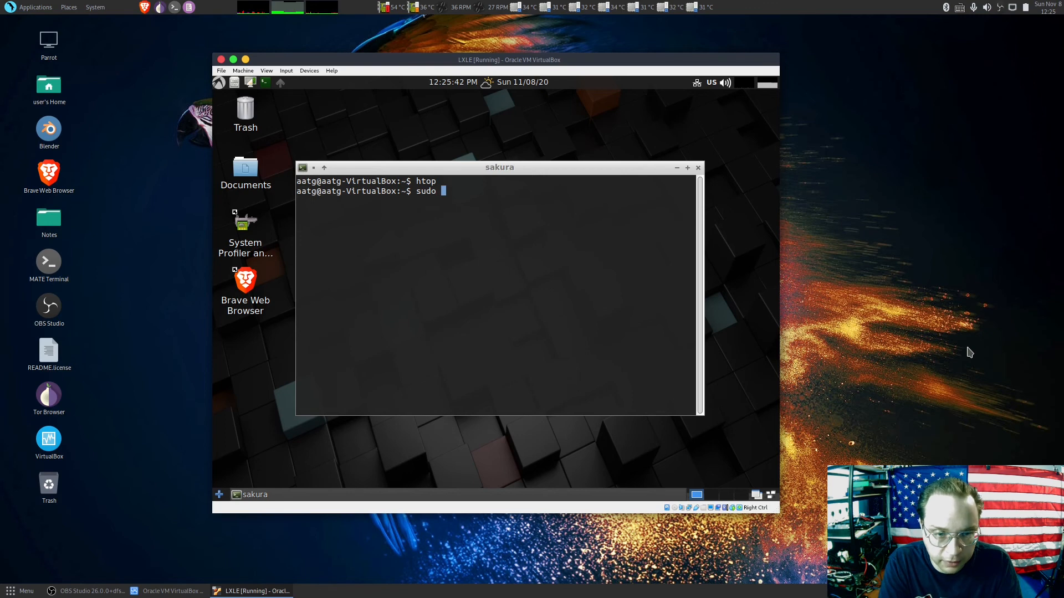
text(shutdown)
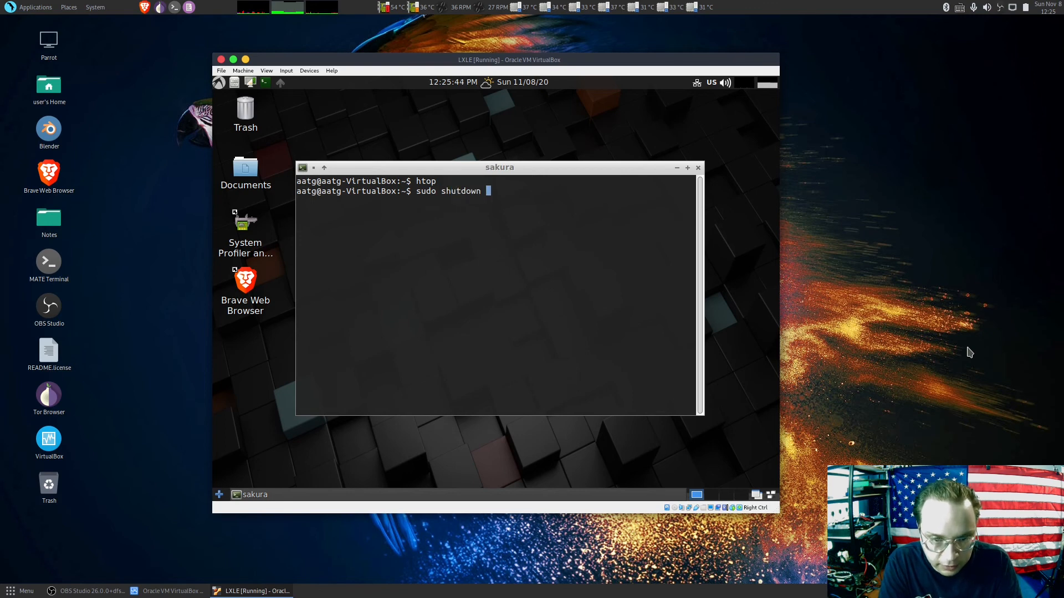
text( now)
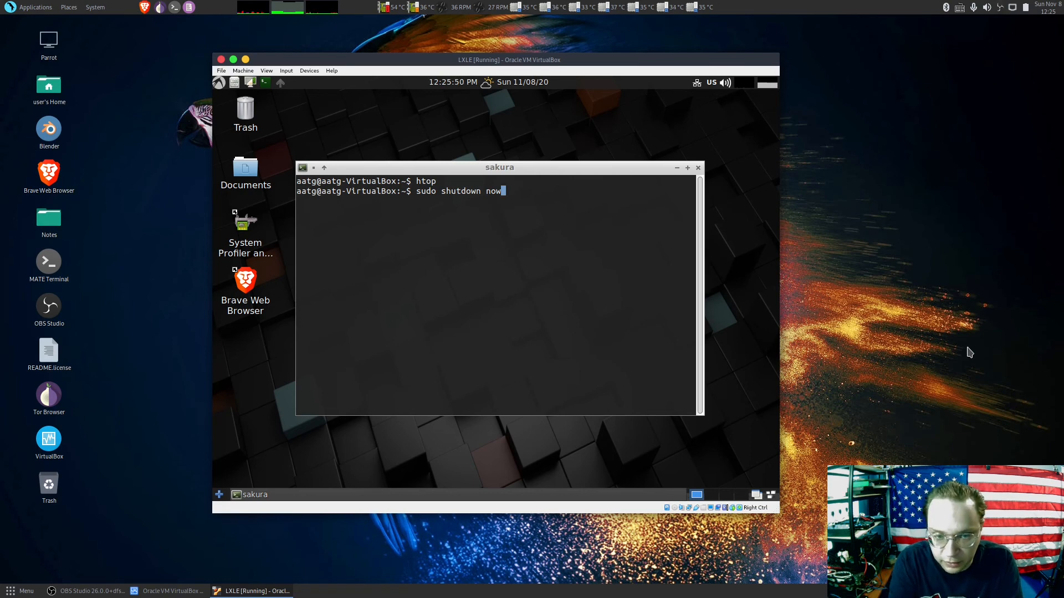
key(Return)
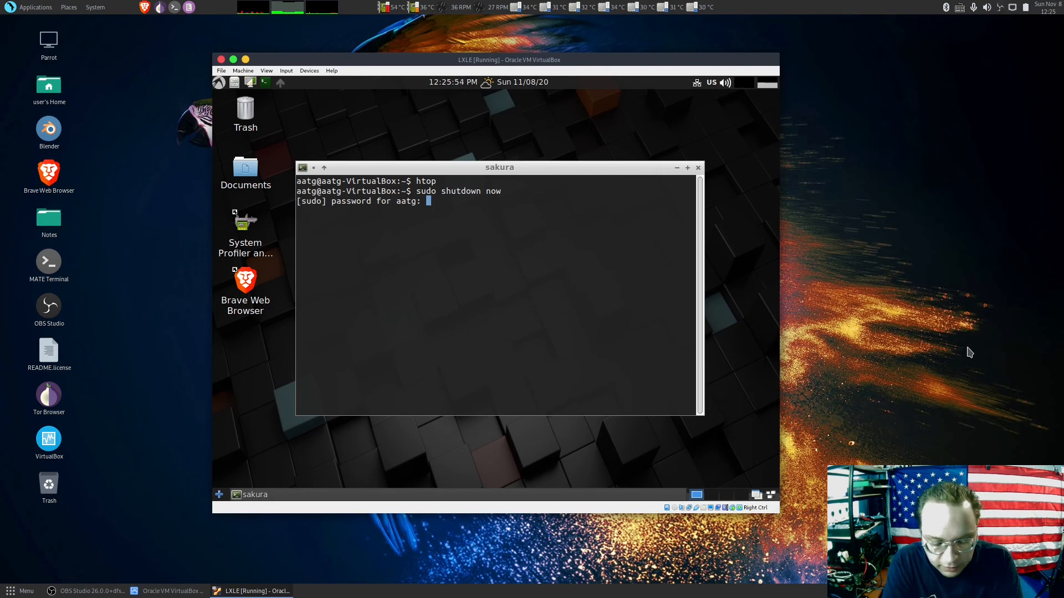
key(Return)
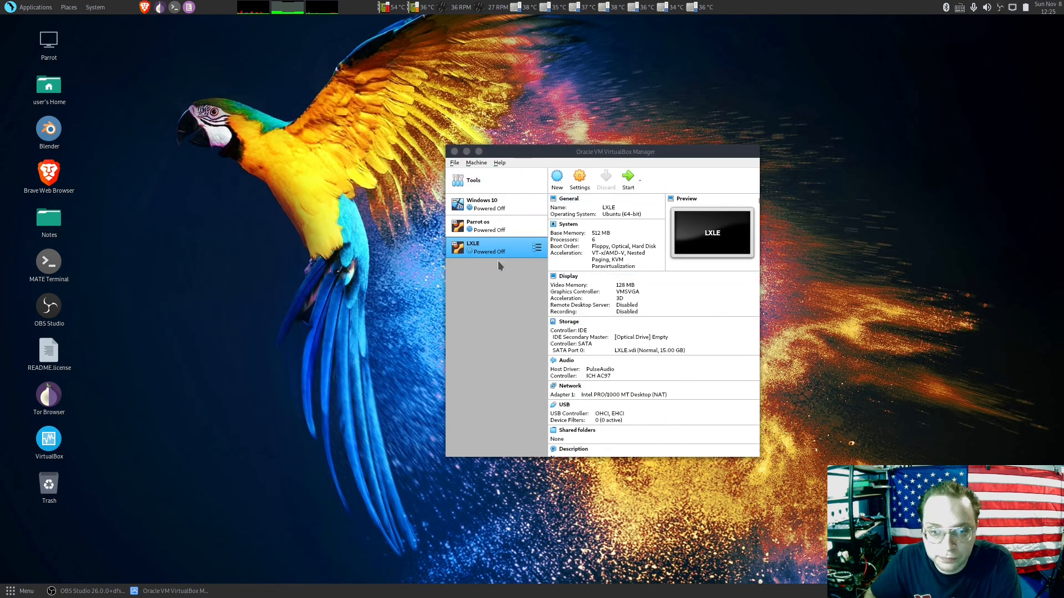
Set the LXLE machine's processor count to 1 and save the settings
click(580, 186)
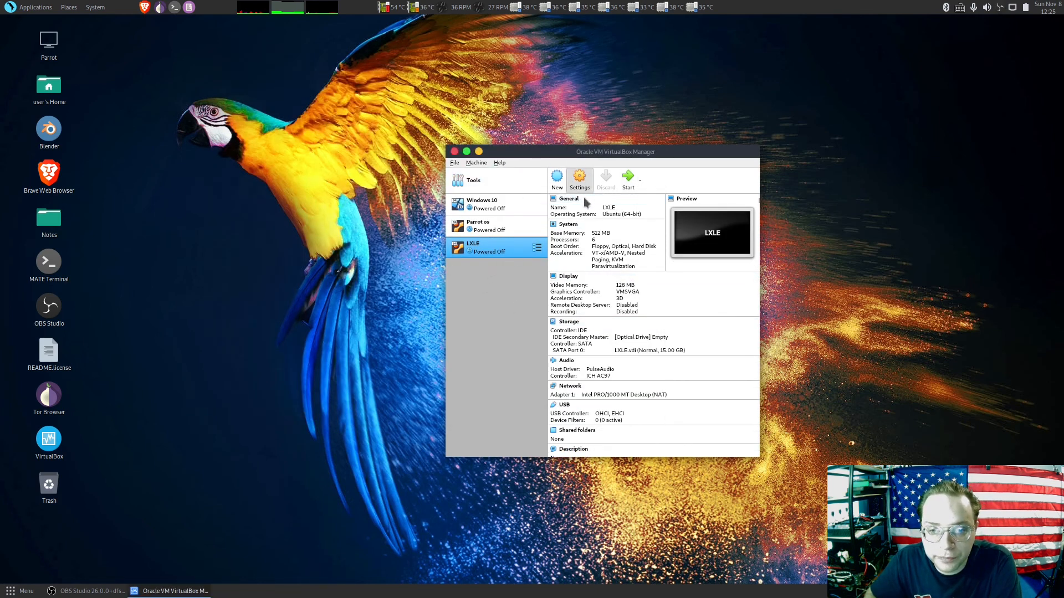
click(459, 191)
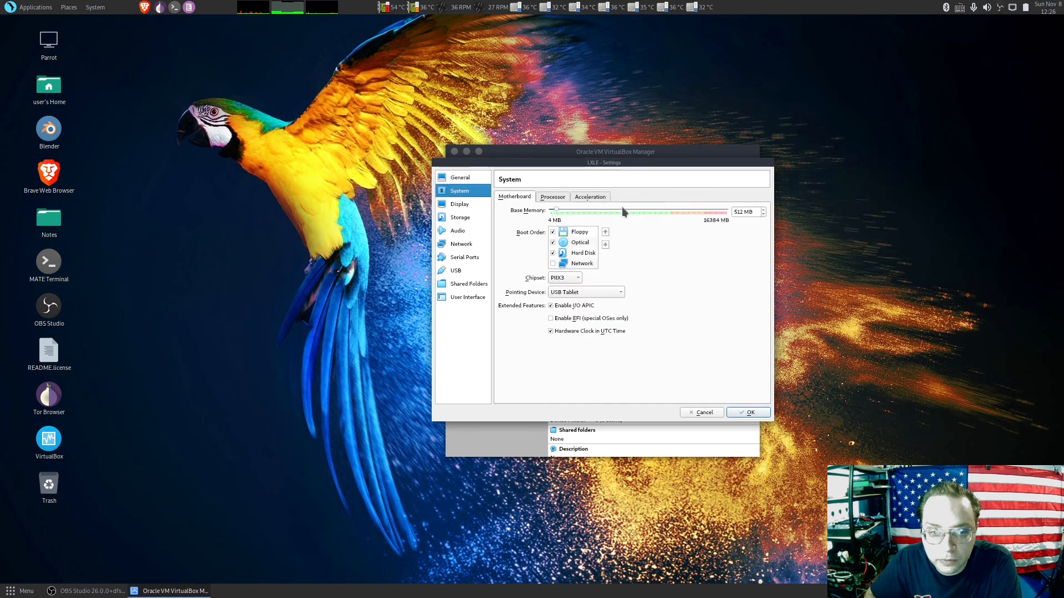
click(552, 197)
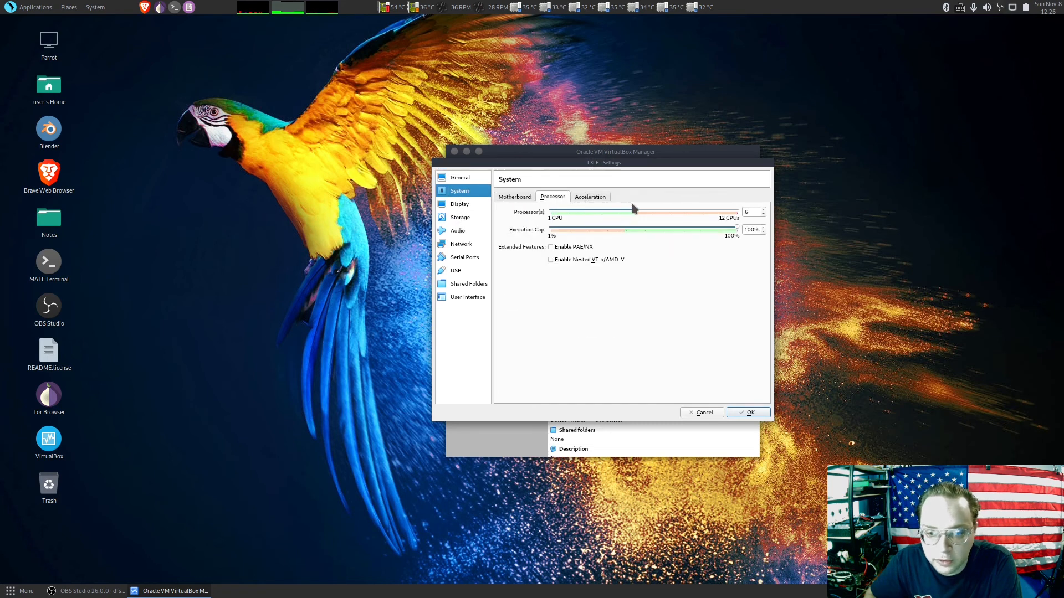
drag(632, 206, 547, 210)
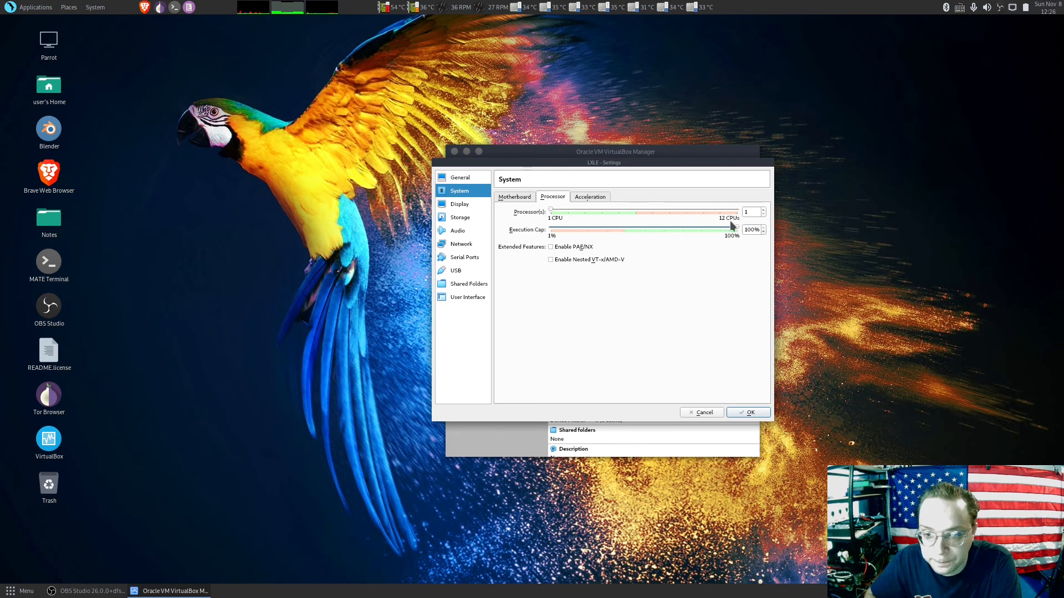
click(522, 200)
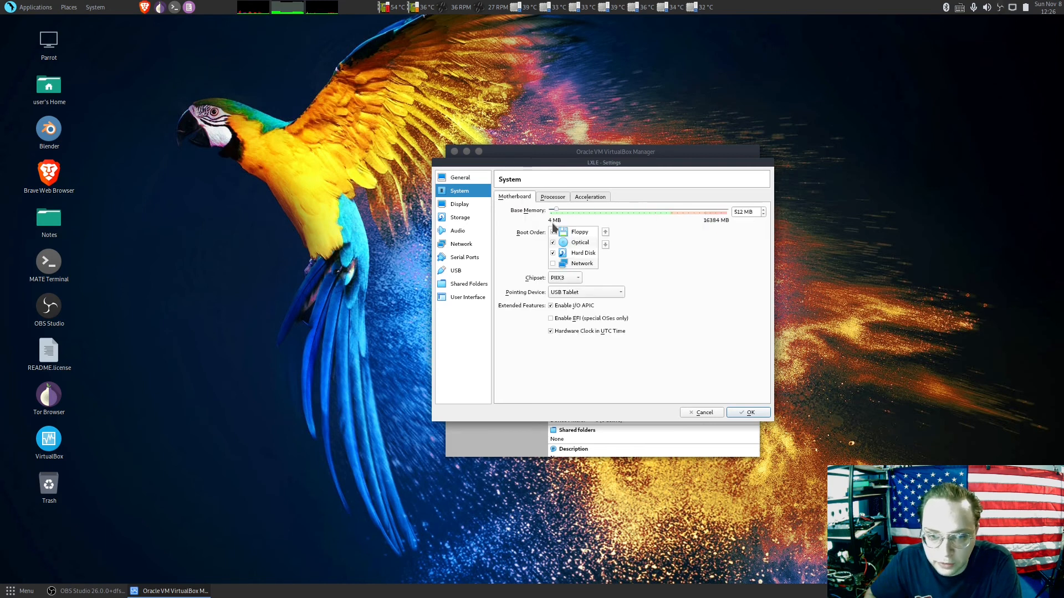
click(745, 413)
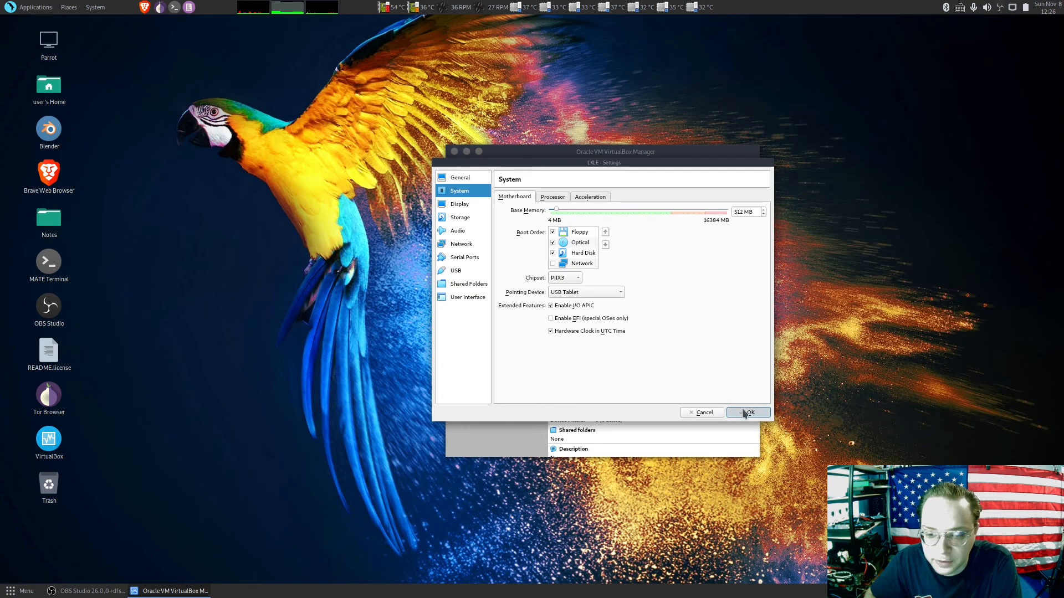
Start the LXLE machine, log in with the account password and open a terminal
click(627, 180)
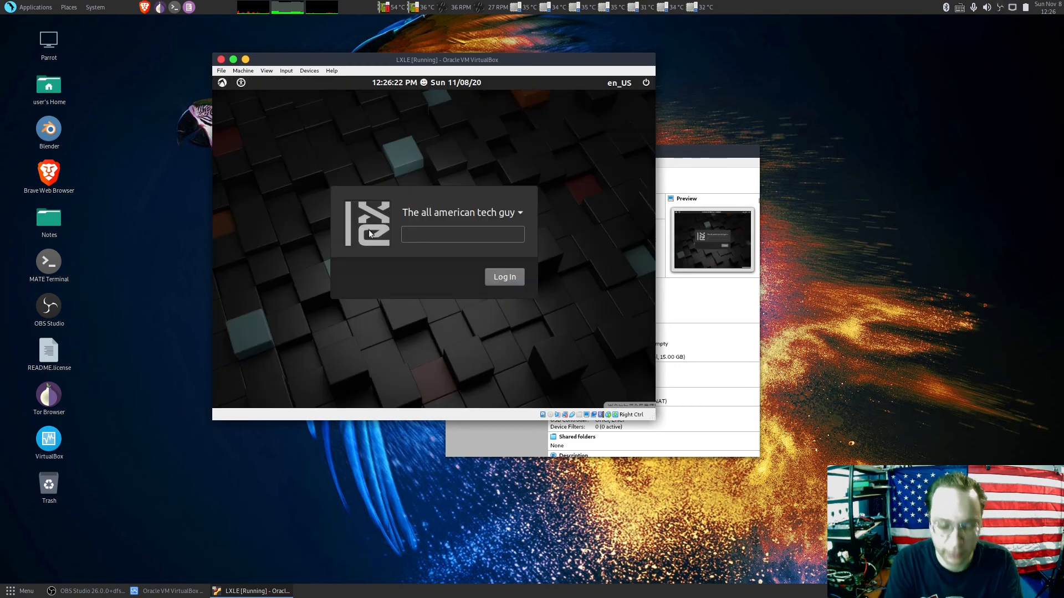
text(•••)
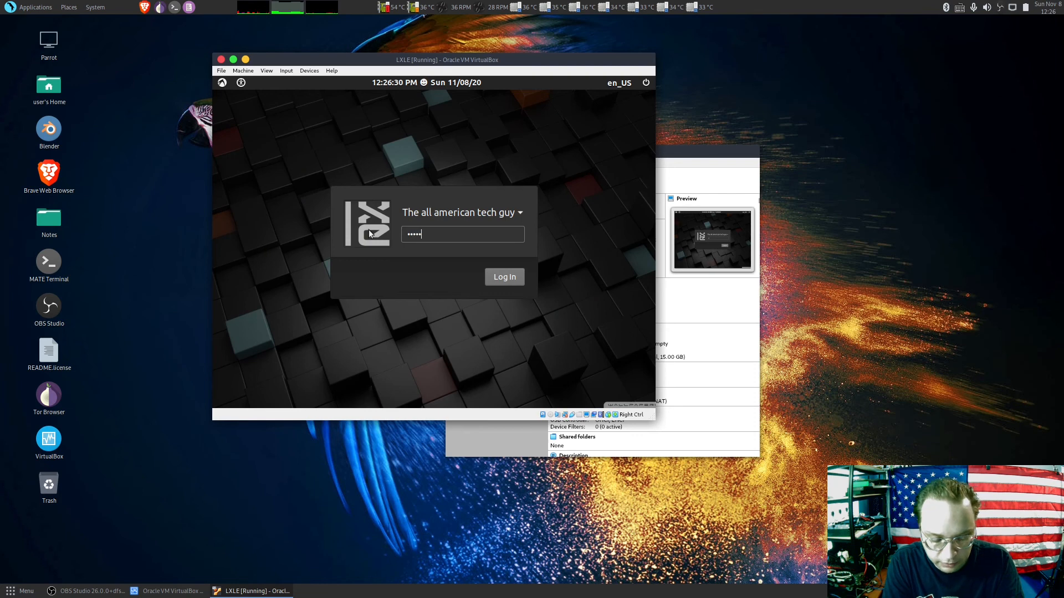
key(Return)
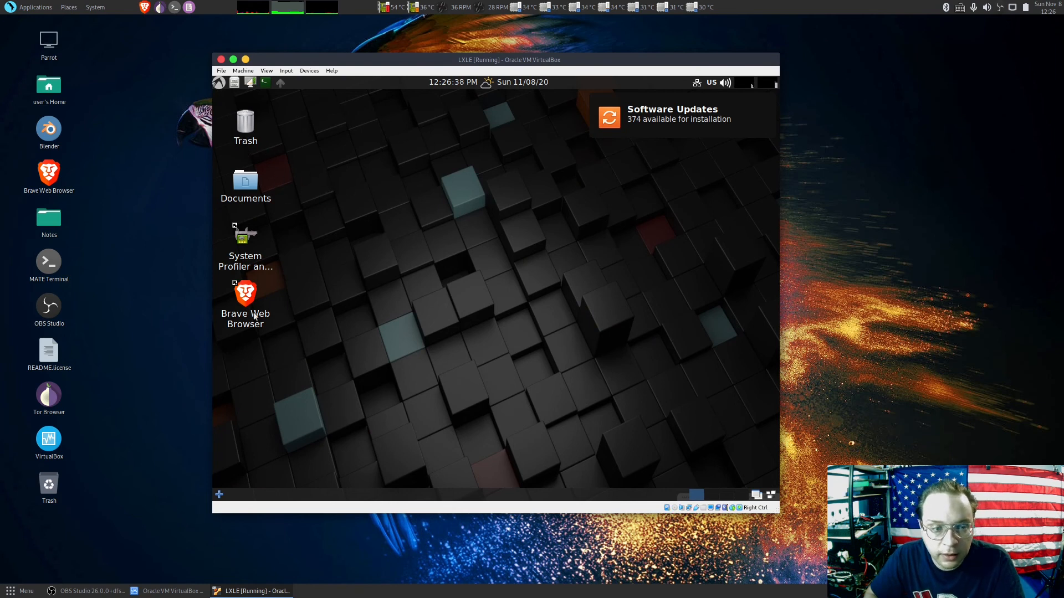
click(266, 83)
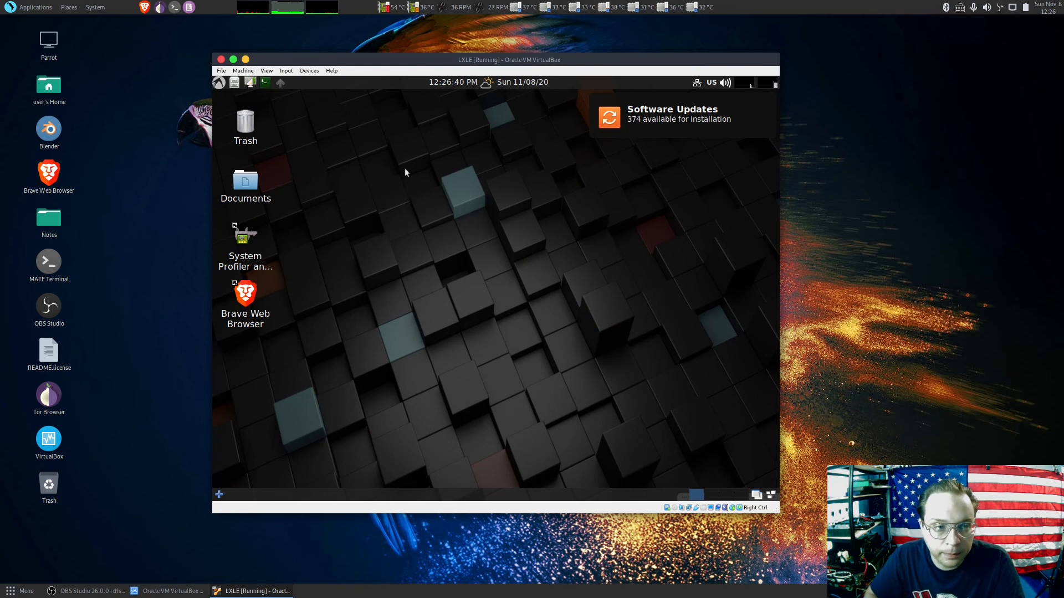
text(sudo shutdown now)
key(Return)
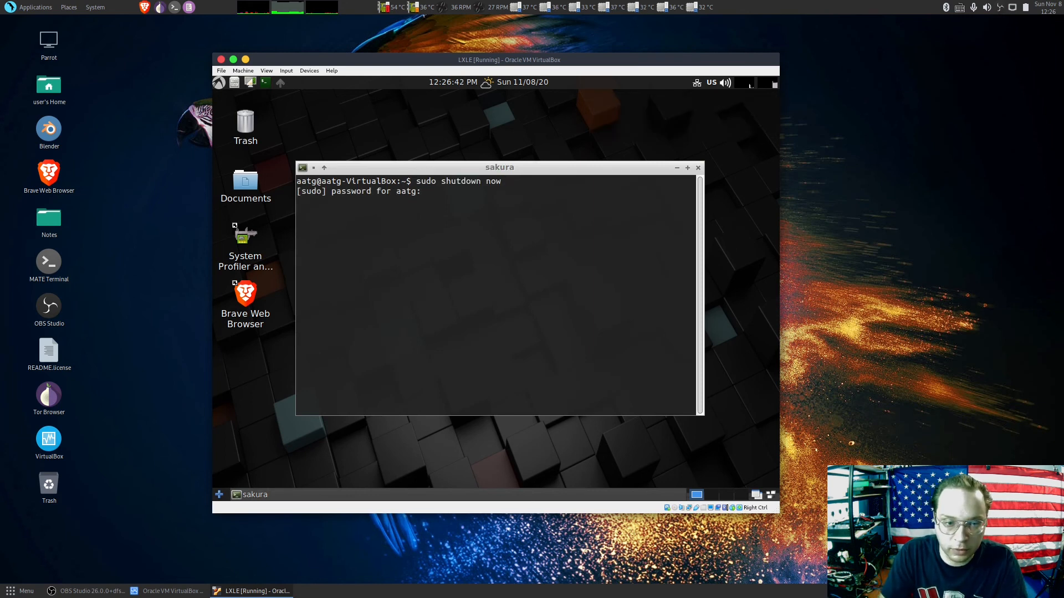
key(Return)
Run htop in the terminal, examine the guest's CPU load and memory usage with one processor, and quit it
key(Up)
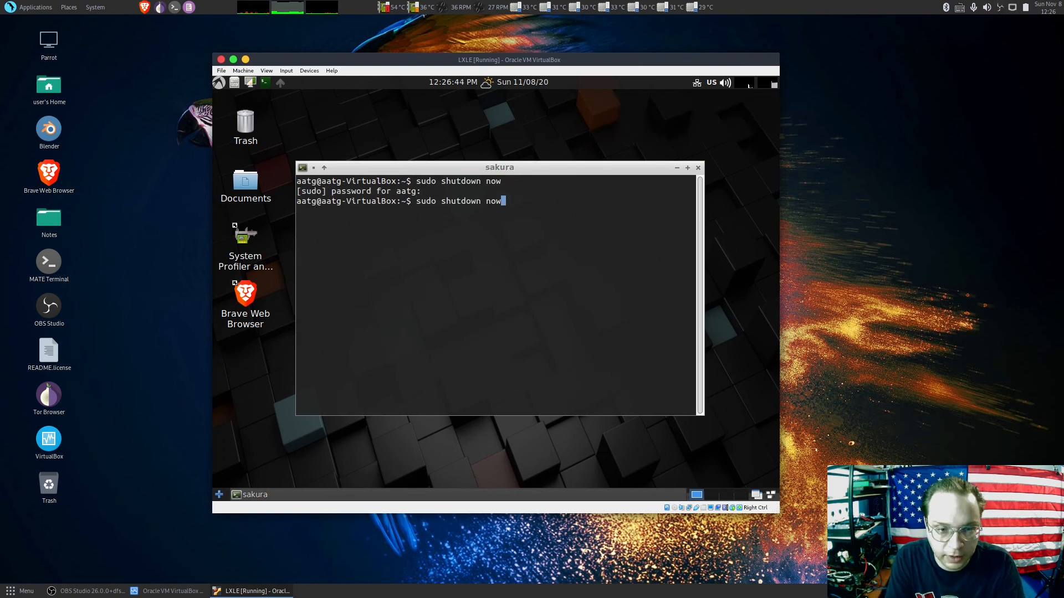
key(Up)
key(Return)
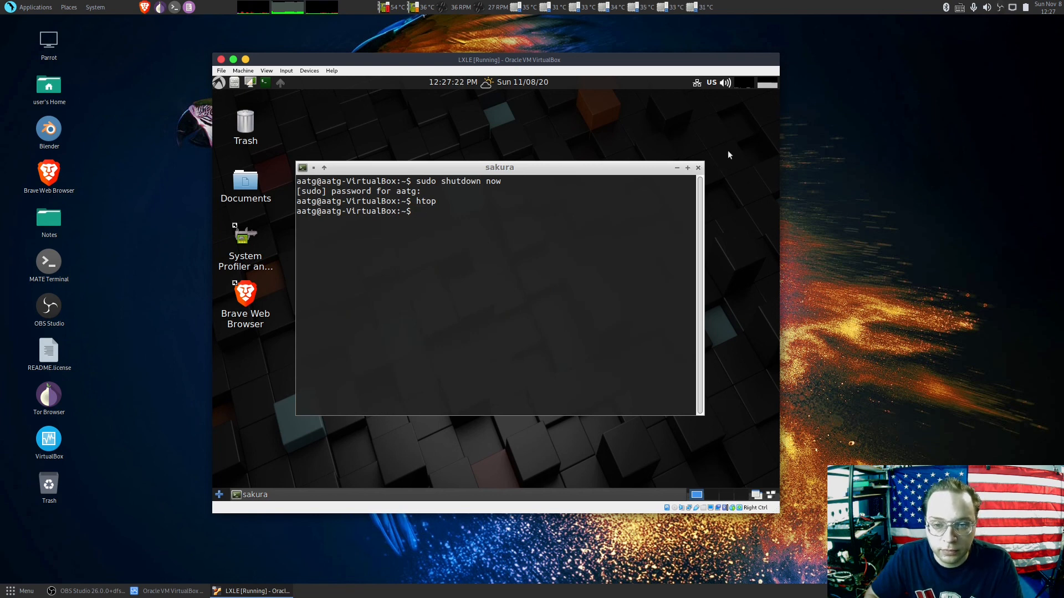
Run sudo shutdown now again in the guest's terminal and authorise it with the account password
key(Up)
key(Up)
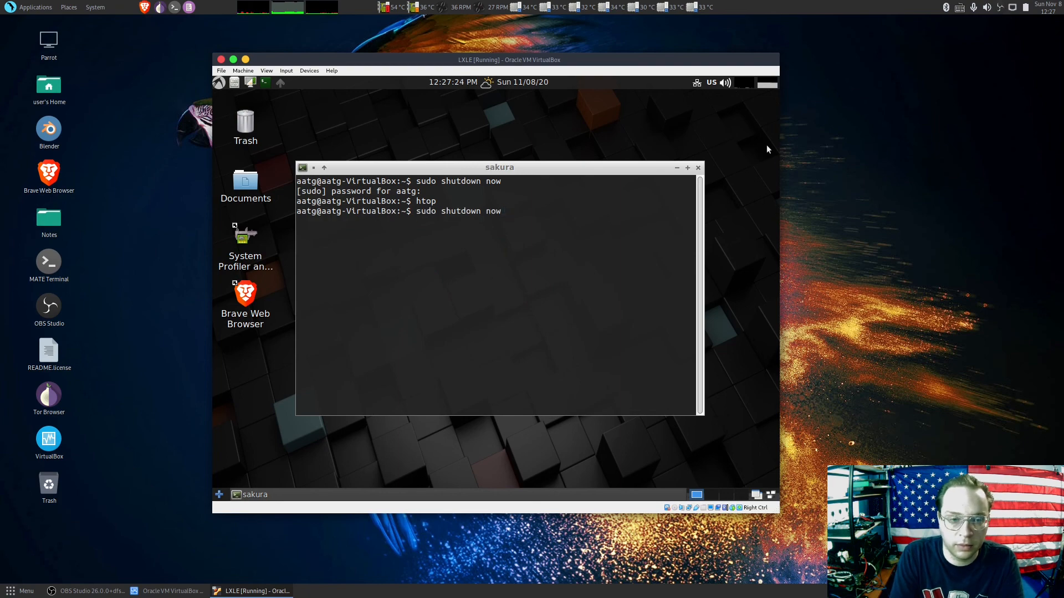
key(Return)
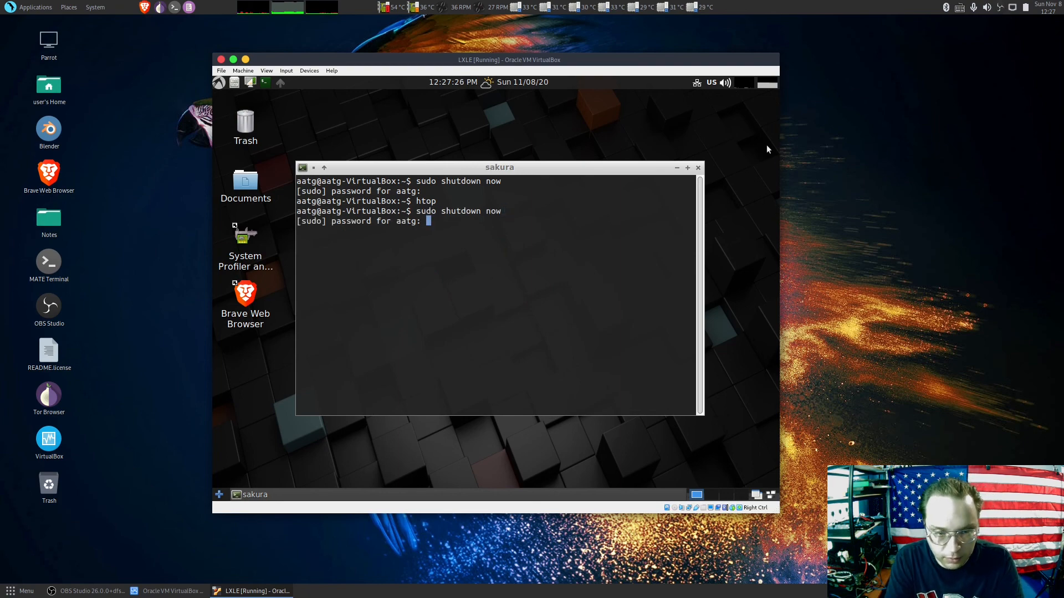
key(Return)
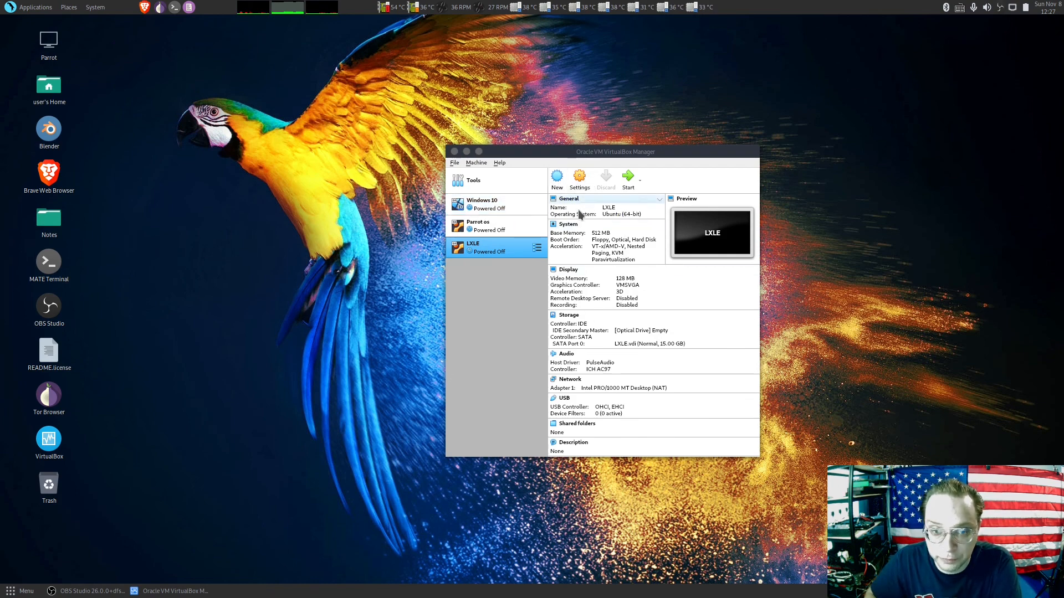
Set the LXLE machine's video memory to 16 MB, disable 3D acceleration and save the settings
click(584, 183)
click(584, 181)
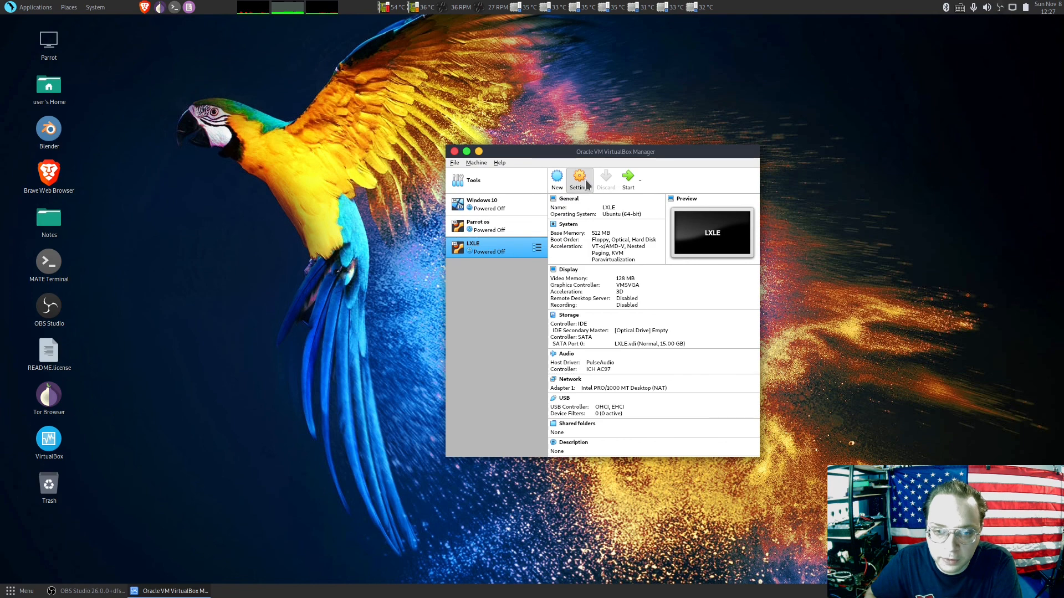
click(460, 204)
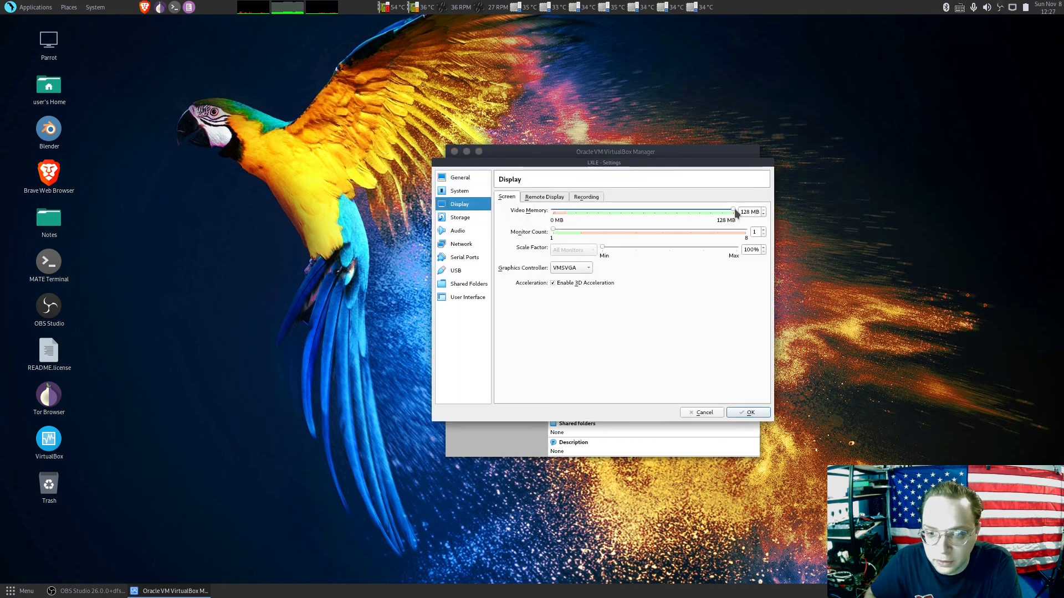
drag(734, 210, 577, 213)
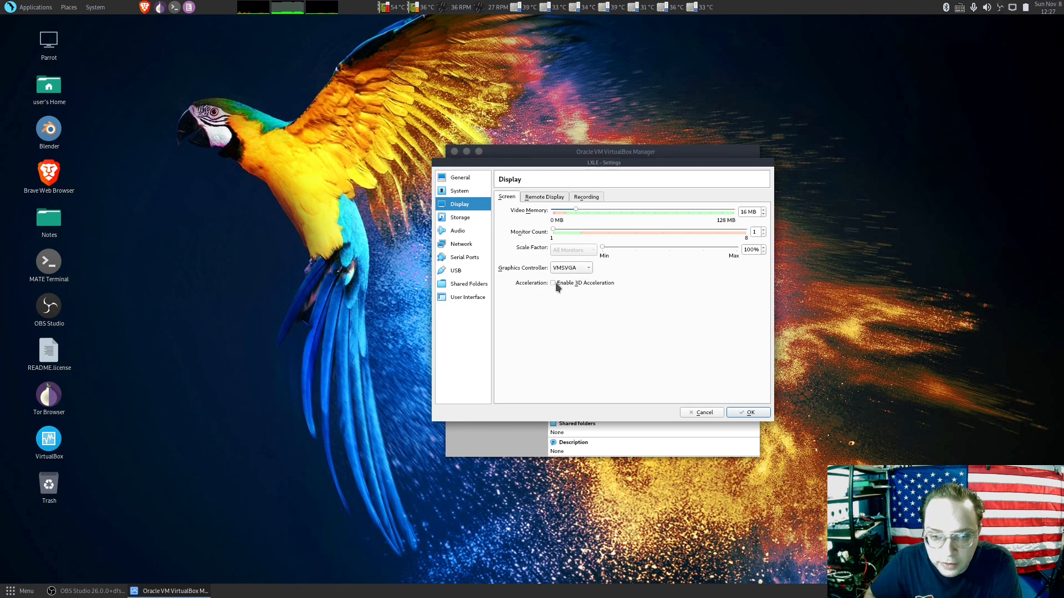
click(588, 268)
click(642, 265)
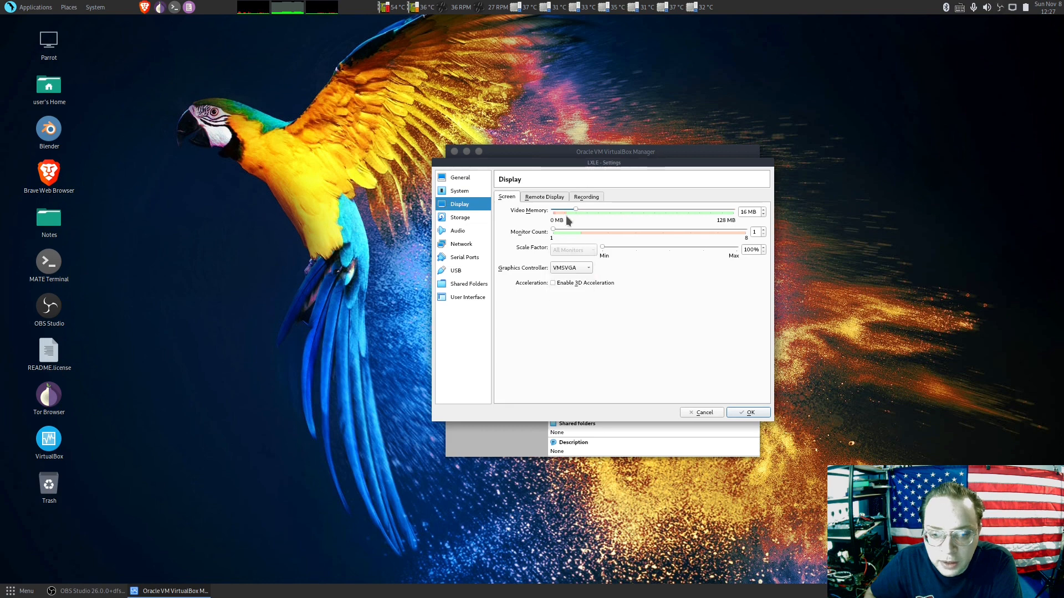
click(545, 198)
click(586, 197)
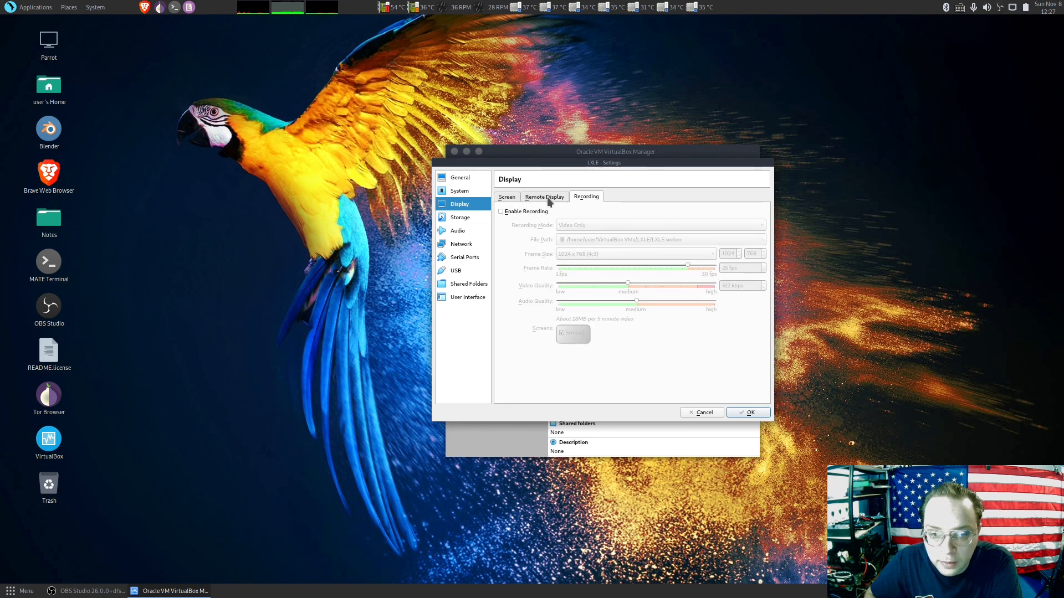
click(514, 198)
click(749, 414)
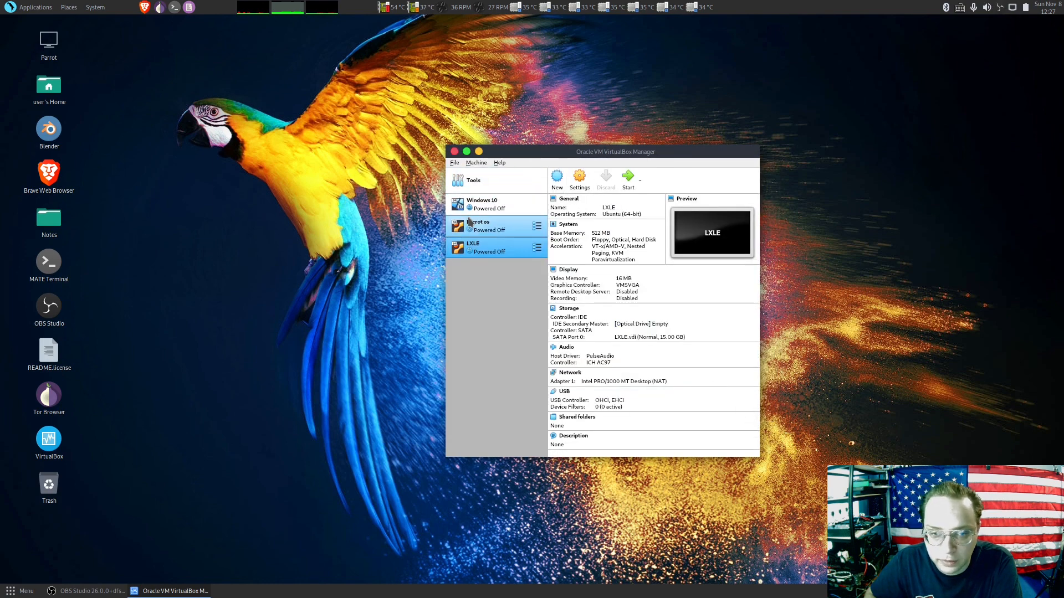
Start the LXLE machine with the reduced display settings and log in with the account password
click(628, 183)
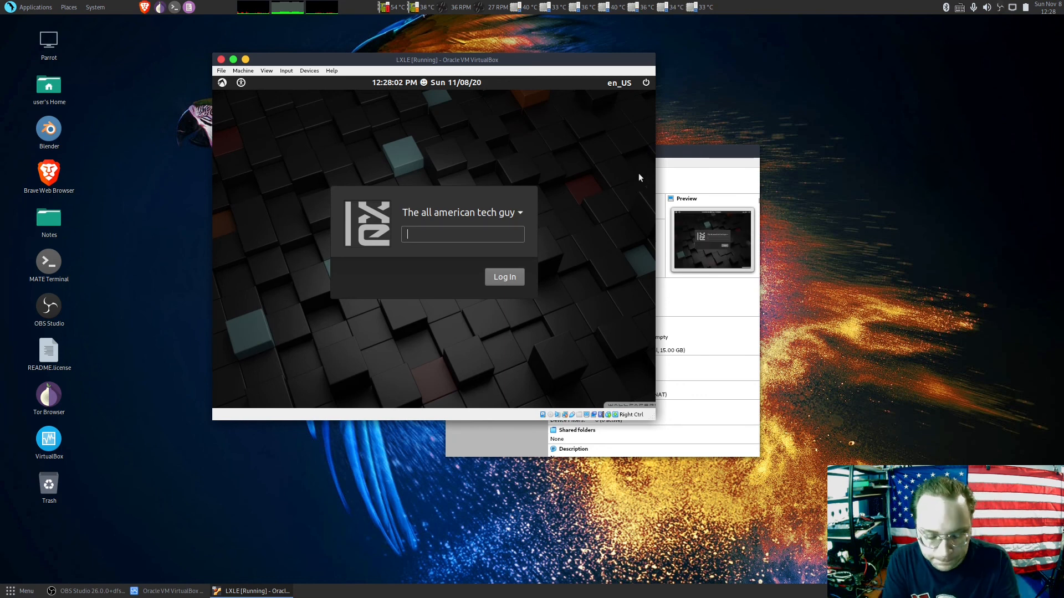
text(•)
key(Return)
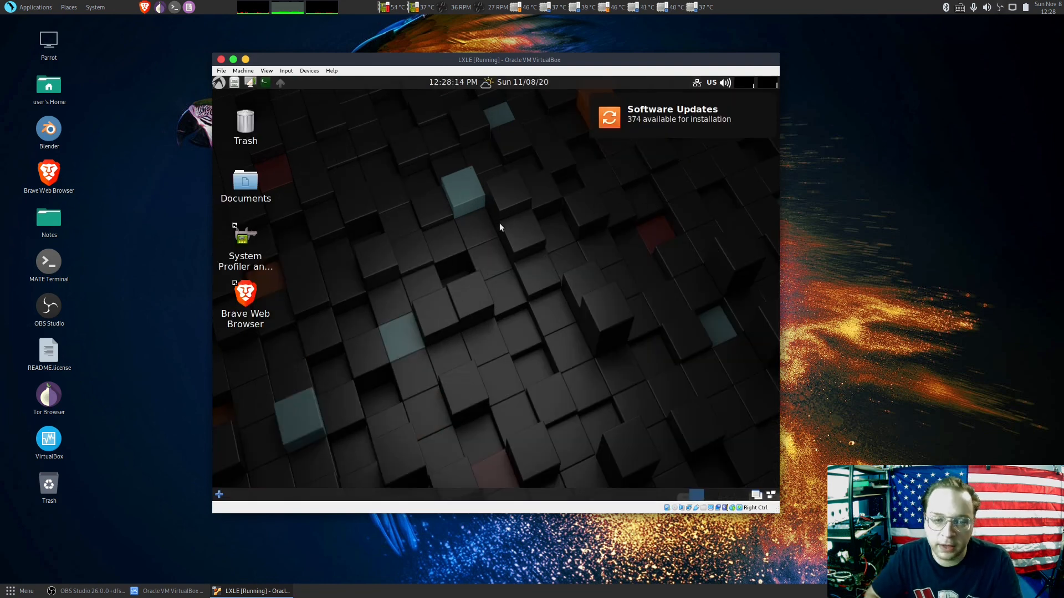
Launch the Brave Web Browser in the guest, maximize its window to check how it runs, and close it
drag(258, 391, 219, 103)
click(421, 178)
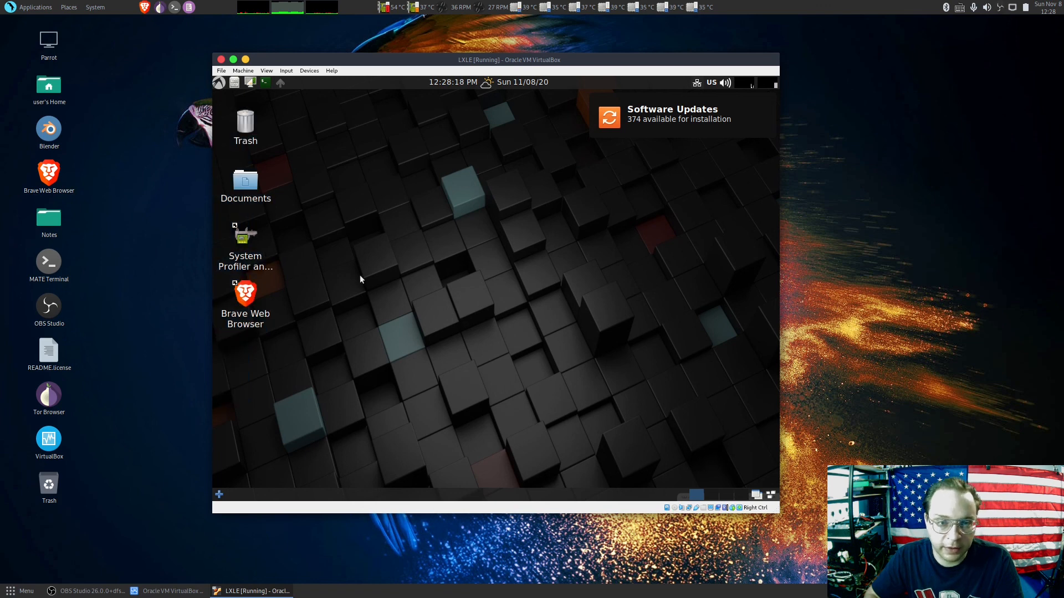
double_click(245, 304)
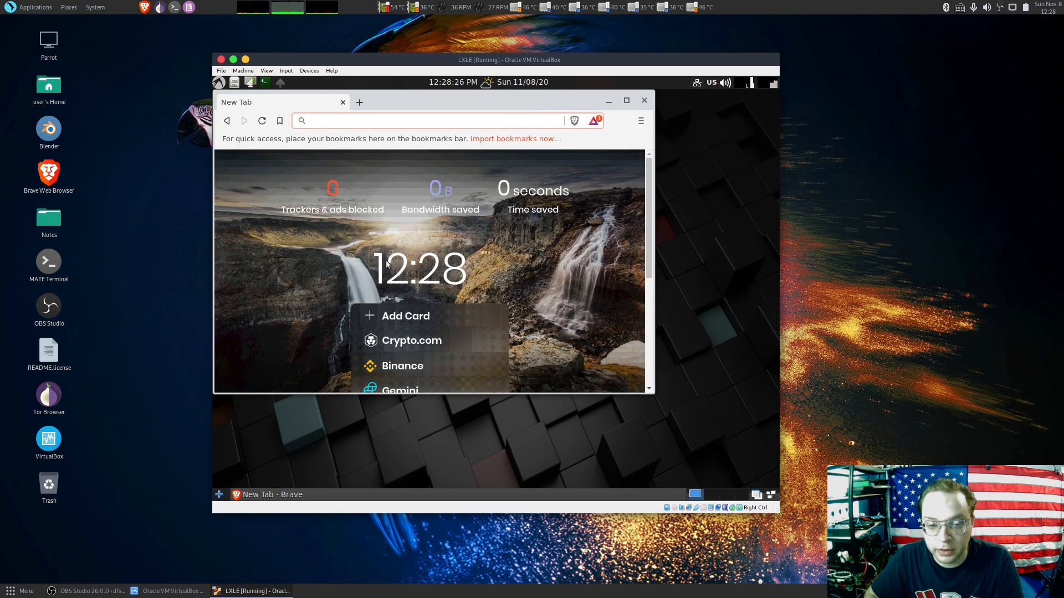
double_click(523, 101)
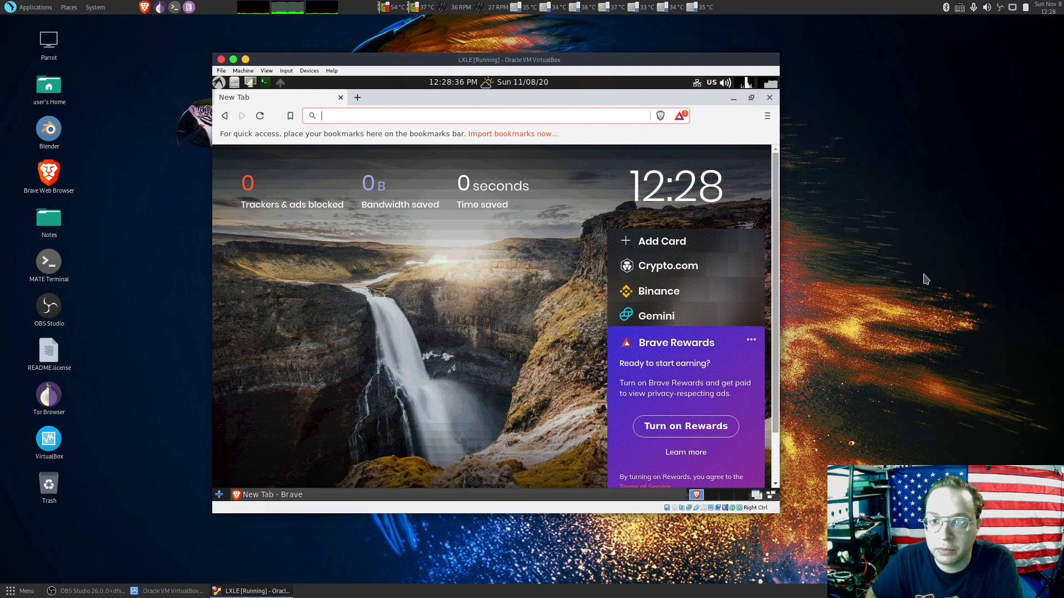
click(769, 98)
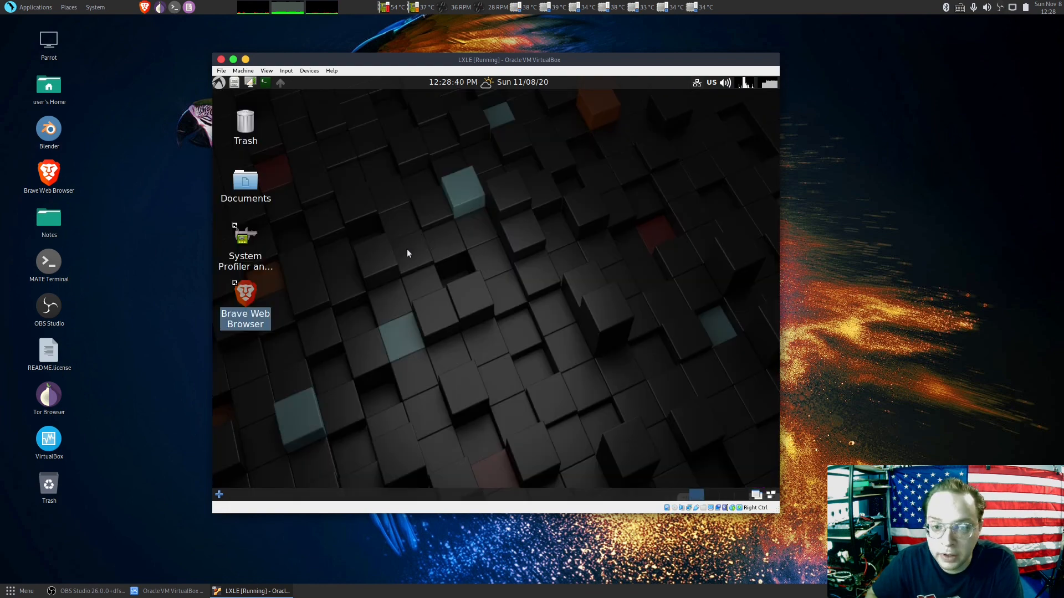
Shut down the LXLE guest through the desktop's session dialog
click(573, 350)
click(218, 84)
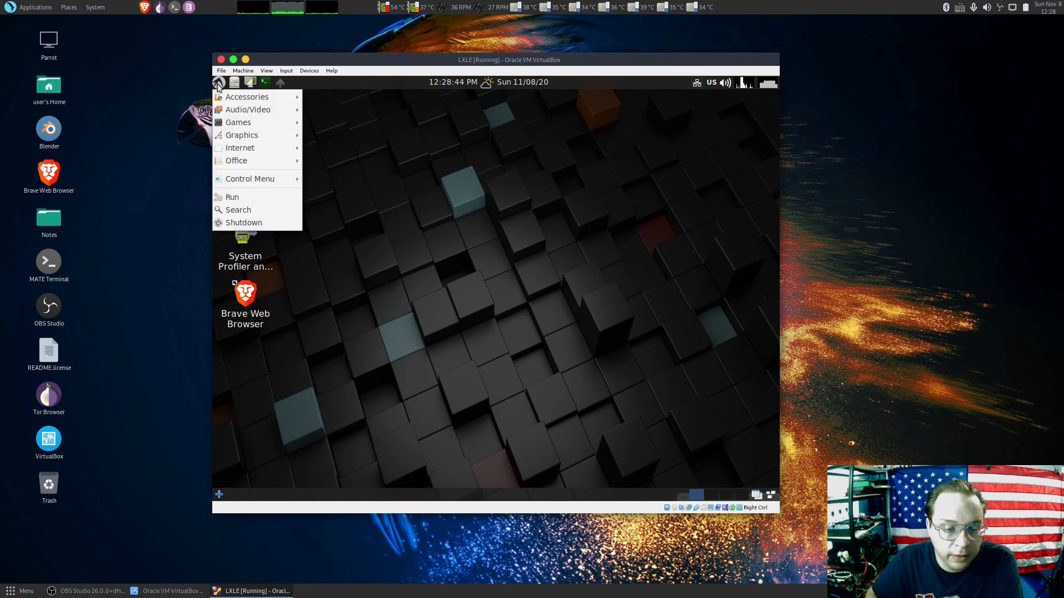
click(244, 223)
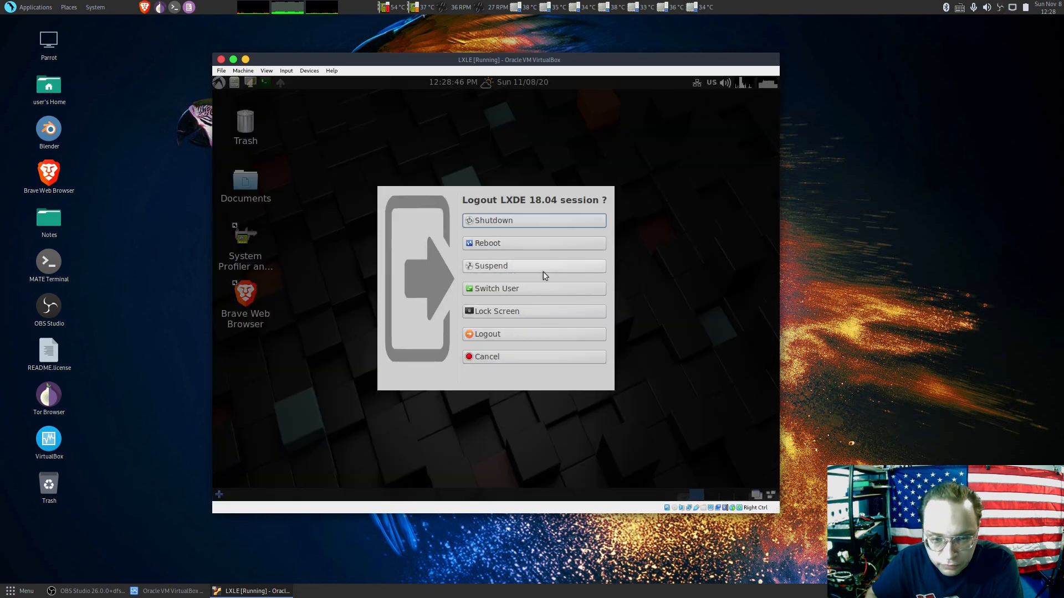
click(548, 222)
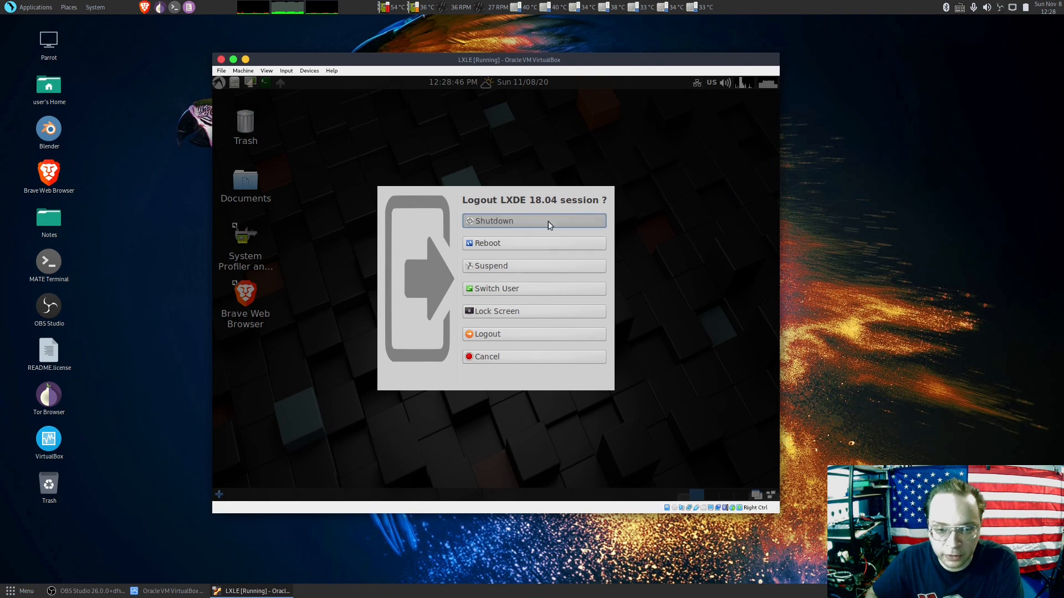